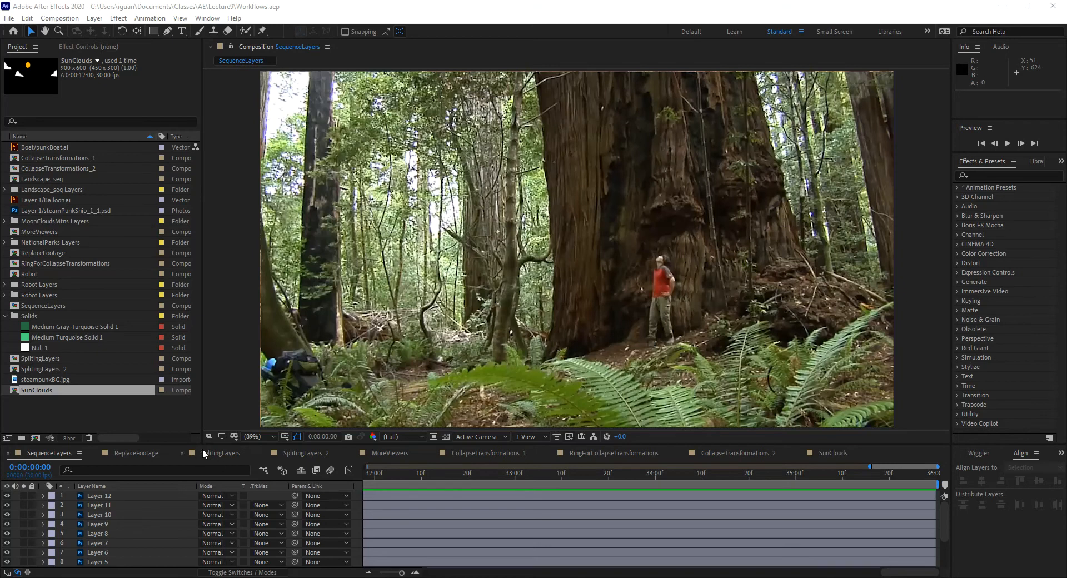
Enlarge the timeline to fit all the layers and widen its time range to the full 36 seconds
left_click_drag(202, 446, 196, 398)
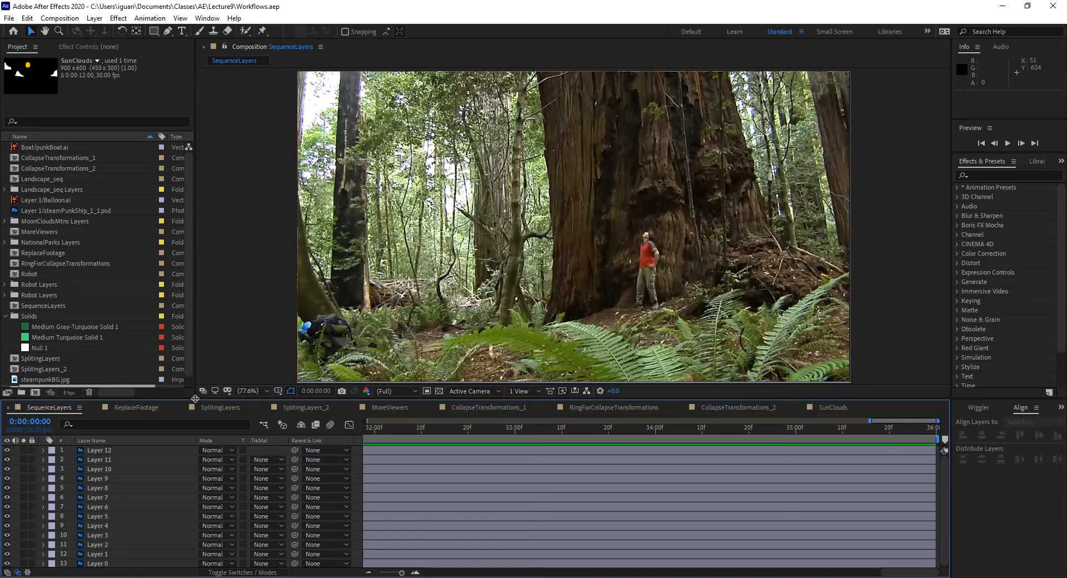
left_click_drag(195, 399, 193, 364)
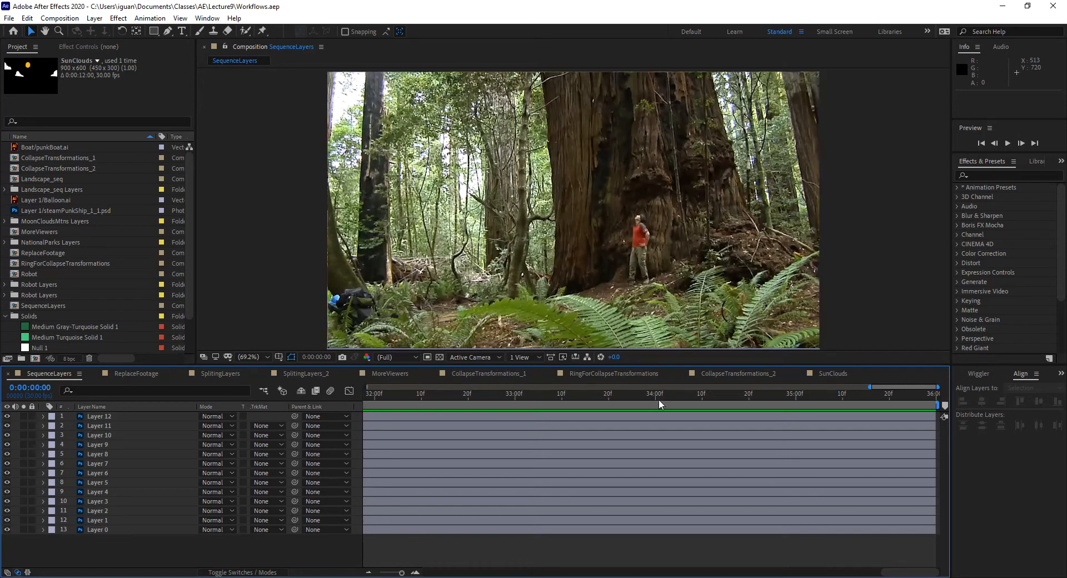
left_click_drag(870, 386, 365, 387)
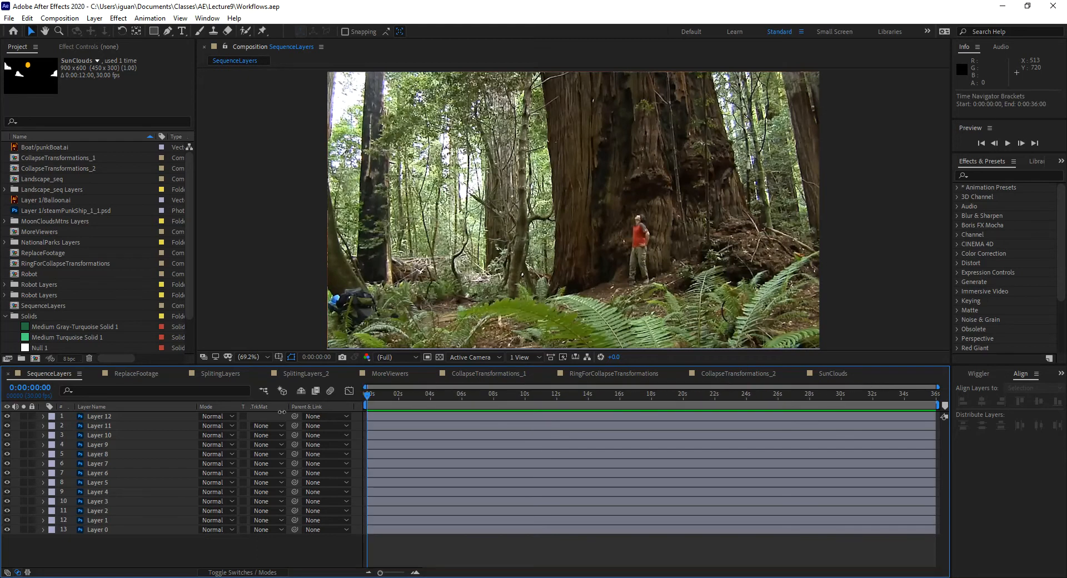
Select all layers in order from Layer 0 up to Layer 12 and reveal their Opacity property
left_click(126, 416)
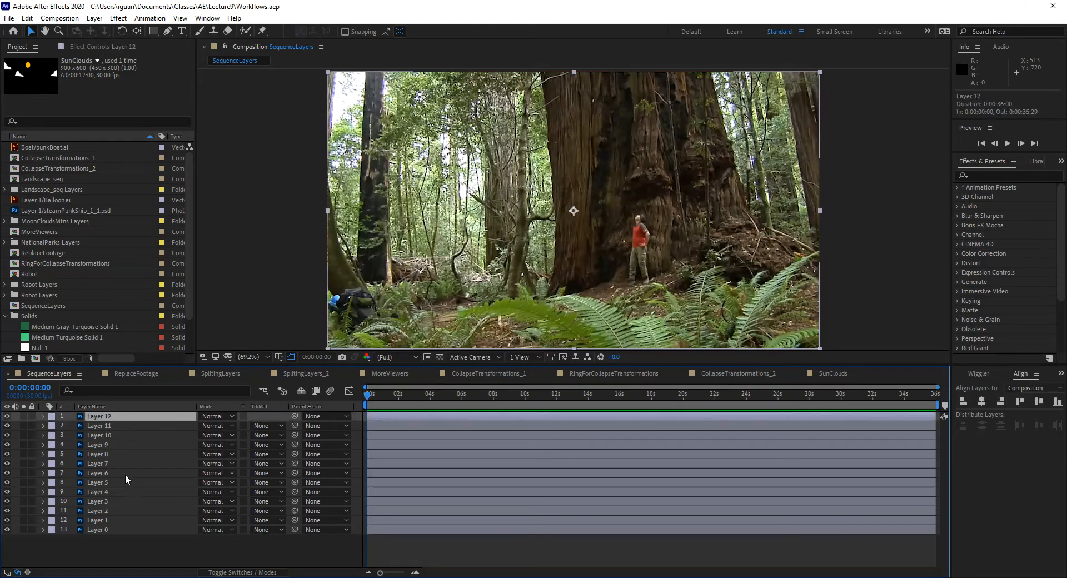
left_click(125, 528, "shift")
left_click(129, 548)
left_click(126, 530)
left_click(126, 419, "shift")
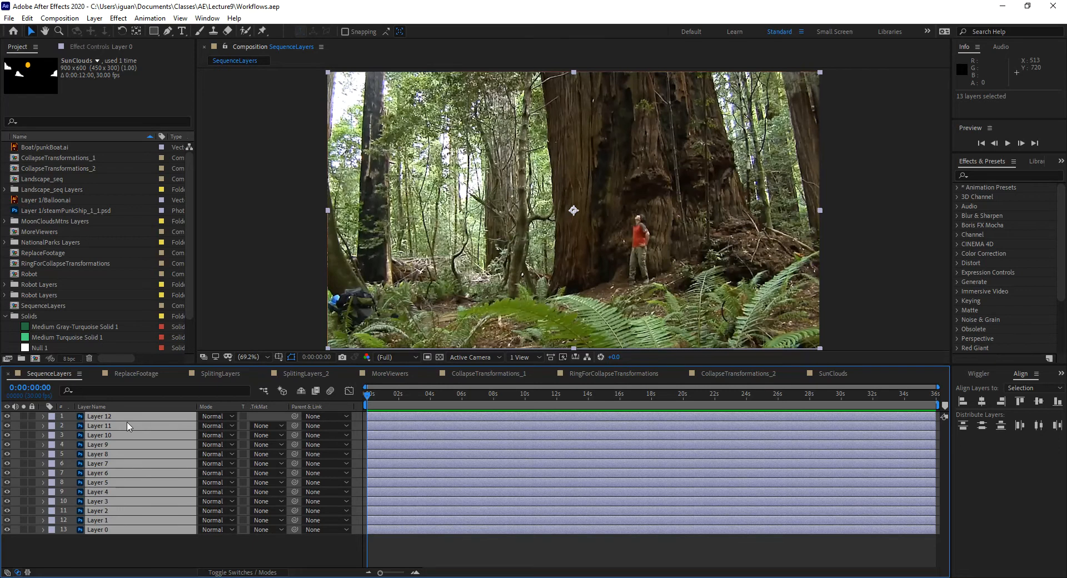
key("t")
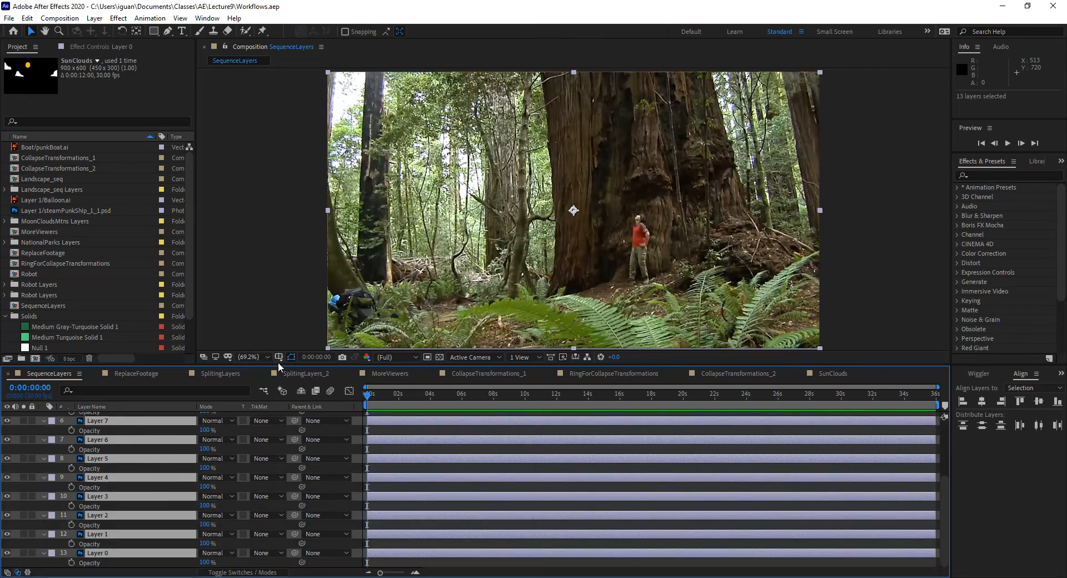
Add a starting Opacity keyframe at 0:00:00:15 on all selected layers
left_click_drag(280, 364, 279, 244)
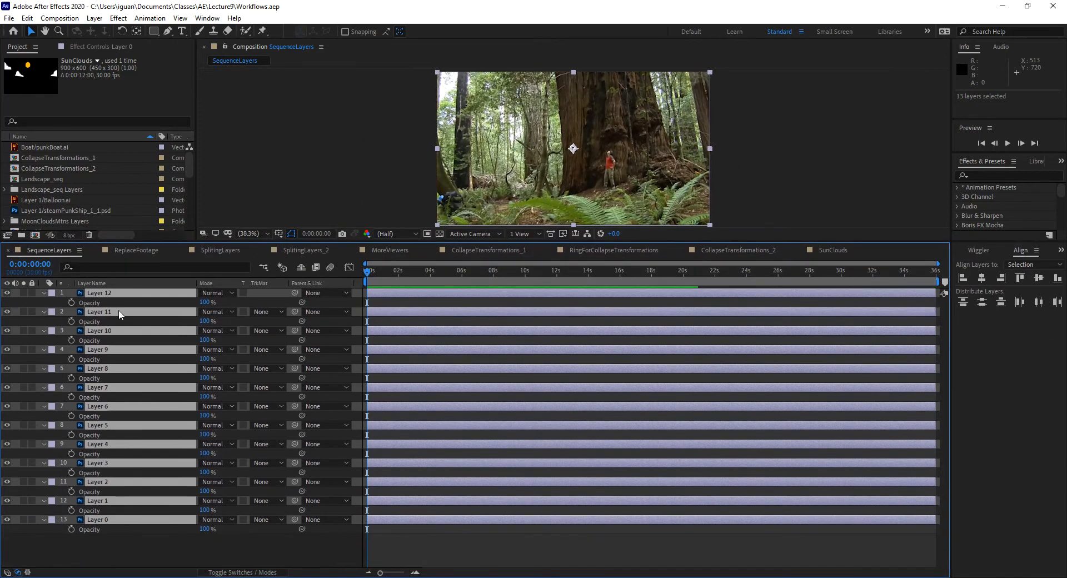
left_click(43, 264)
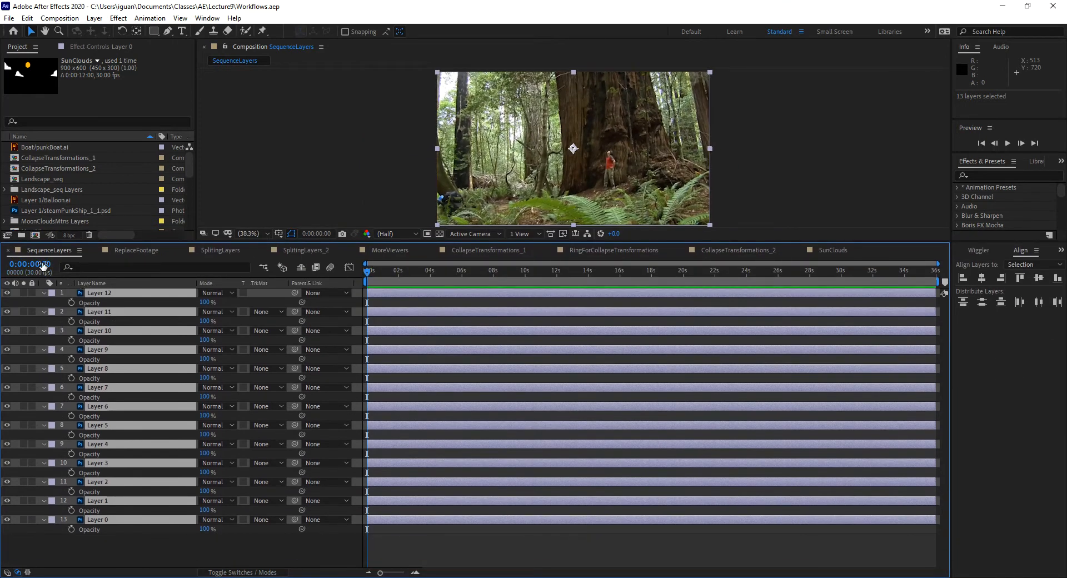
type("15")
key("Return")
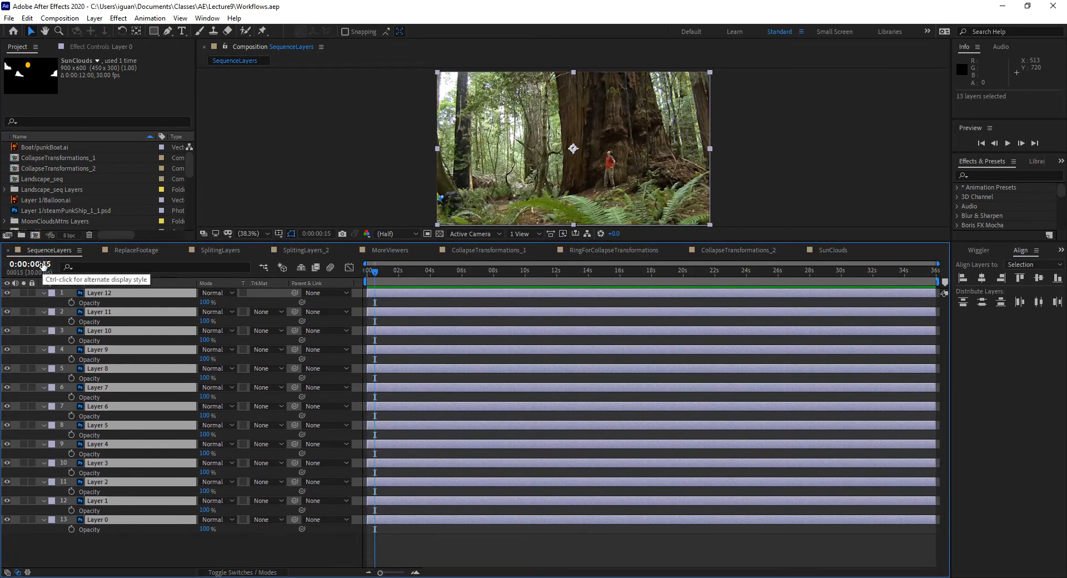
left_click(71, 302)
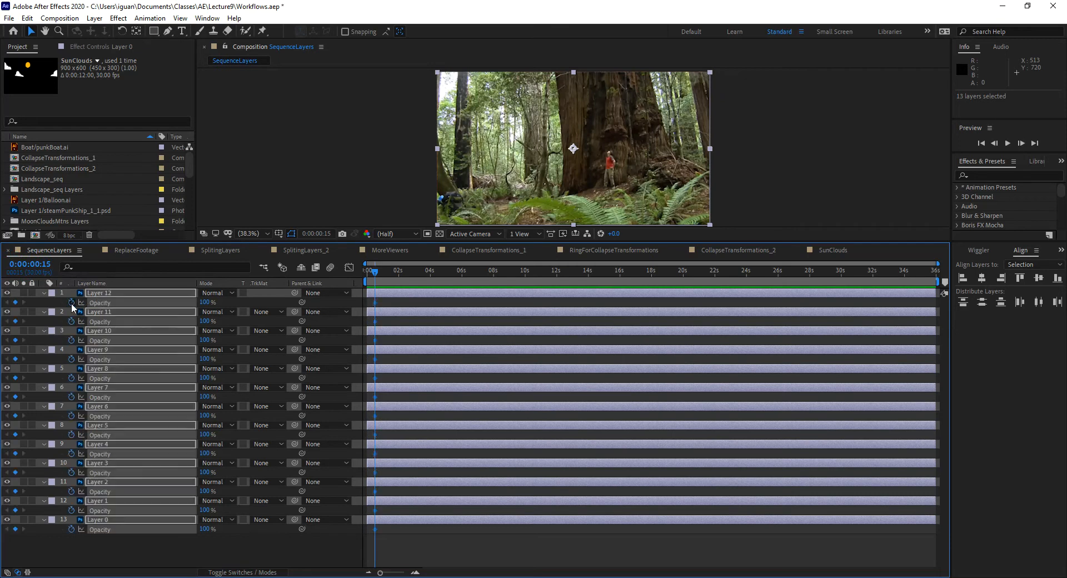
Set the Opacity of all selected layers to 0% at 0:00:00:00 for a fade-in
left_click_drag(377, 272, 337, 282)
left_click(204, 303)
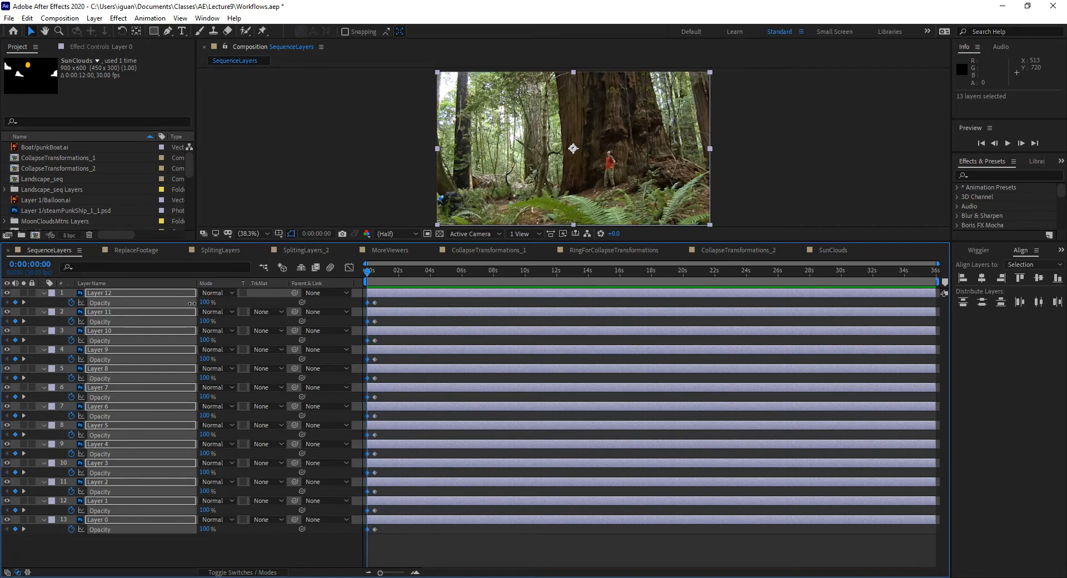
type("0")
key("Return")
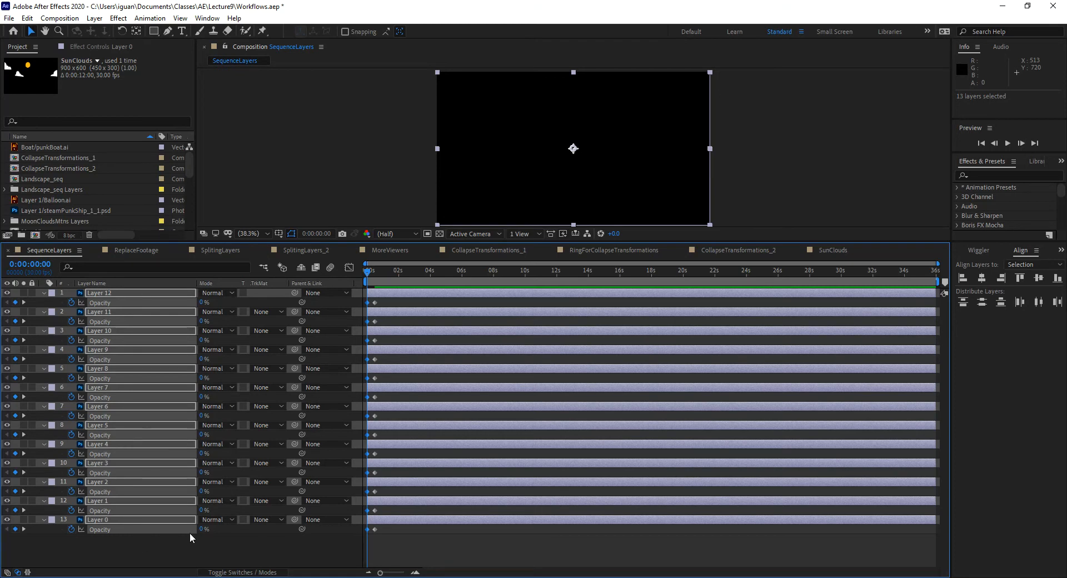
Reveal the Scale property of all selected layers and add a Scale keyframe at 0:00:02:15
left_click_drag(369, 275, 407, 285)
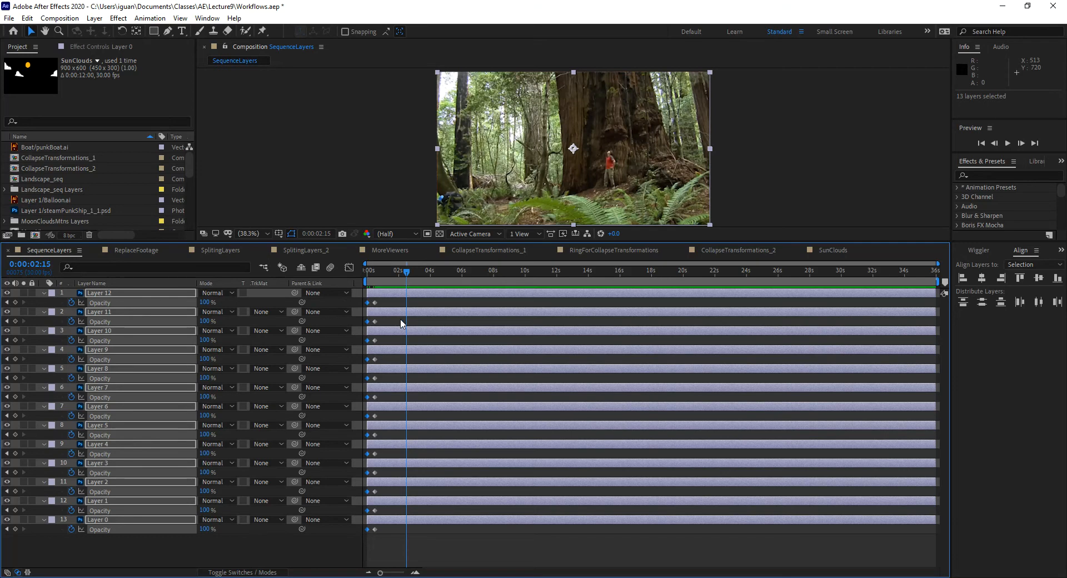
key("s")
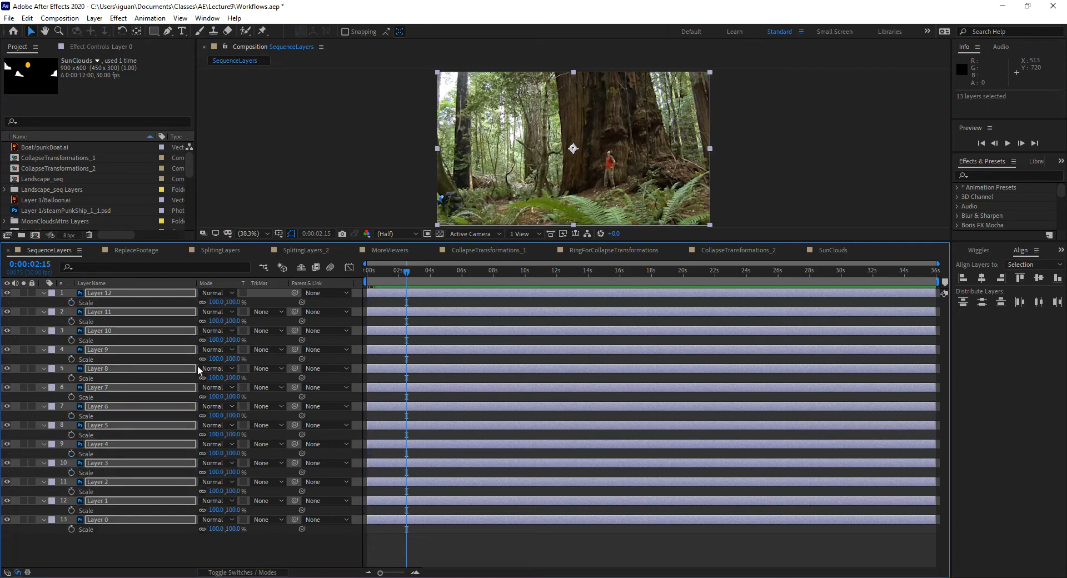
left_click(71, 303)
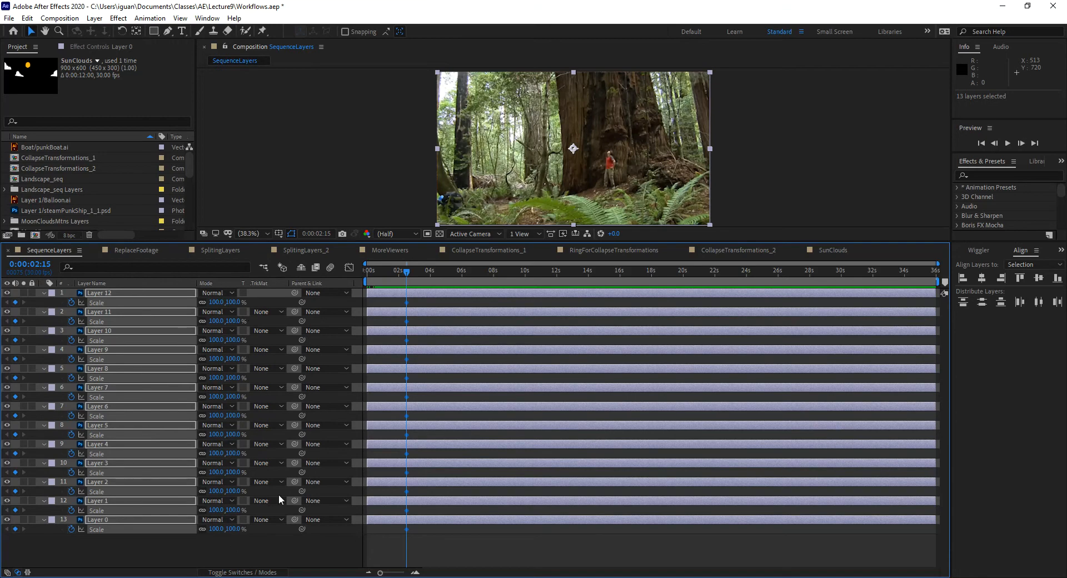
Set the Scale of all selected layers to 120% at 0:00:00:00
left_click_drag(406, 271, 344, 282)
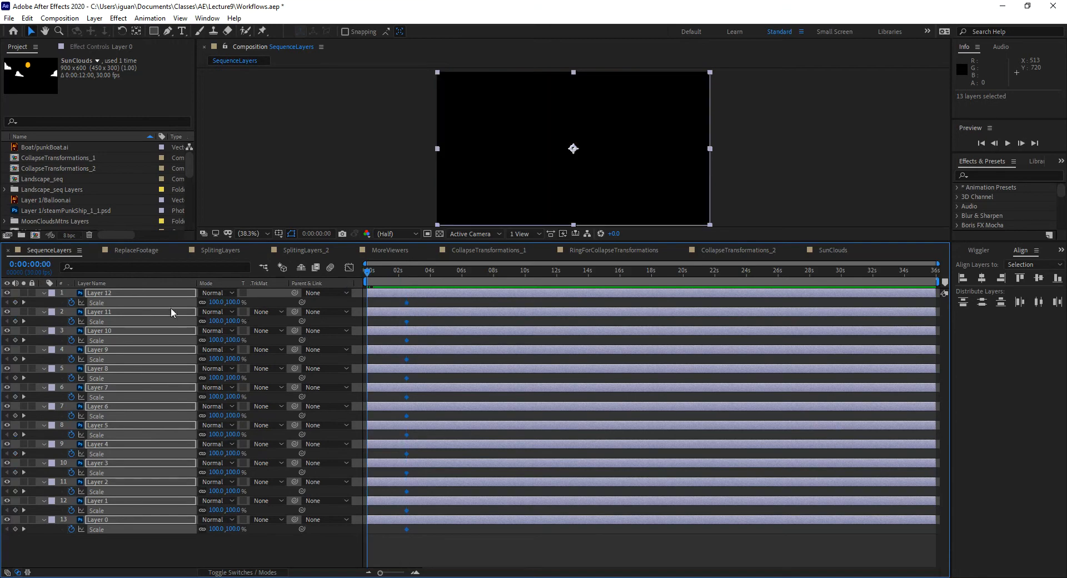
left_click(213, 302)
type("120")
key("Return")
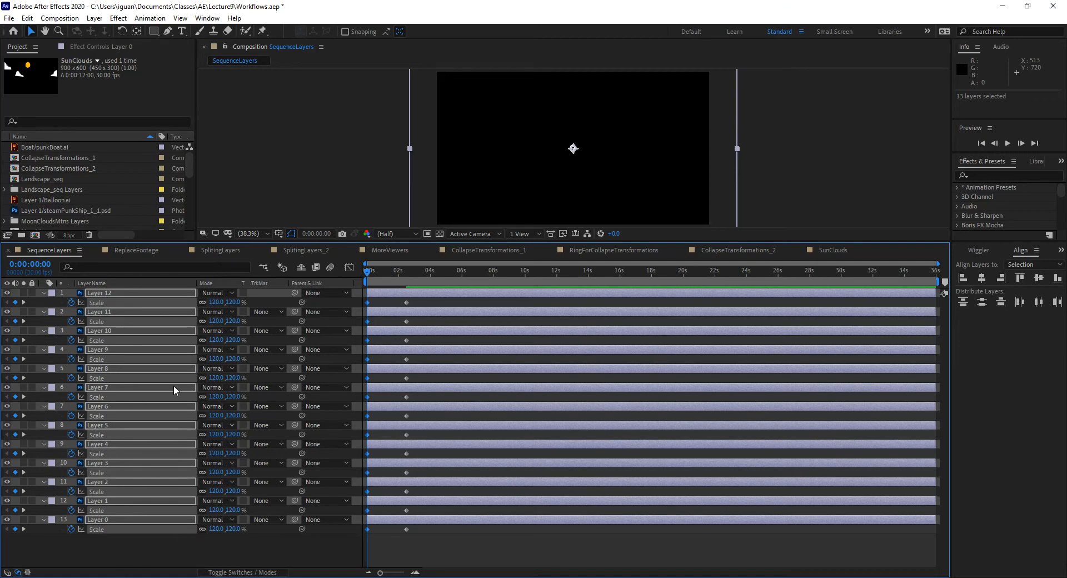
Collapse the layers' properties and reselect all layers in order from Layer 0 up to Layer 12
left_click(43, 294)
left_click(148, 464)
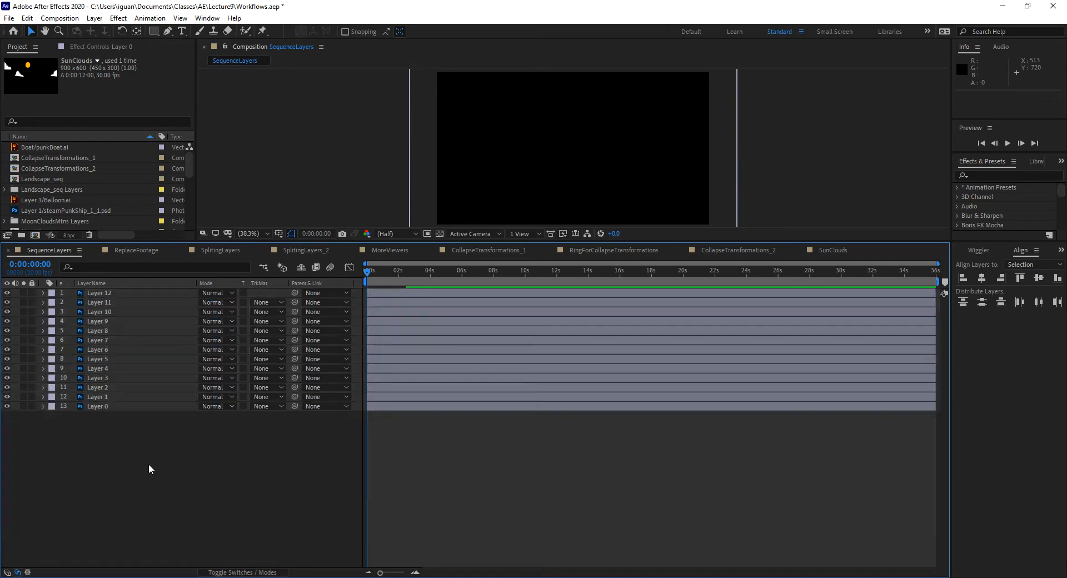
left_click_drag(368, 274, 329, 300)
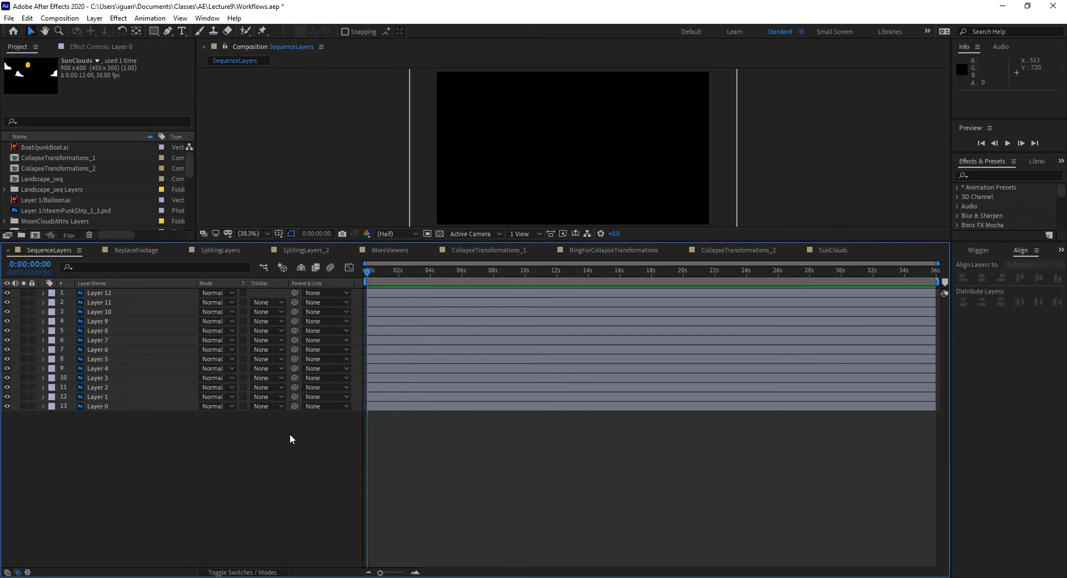
left_click(111, 291)
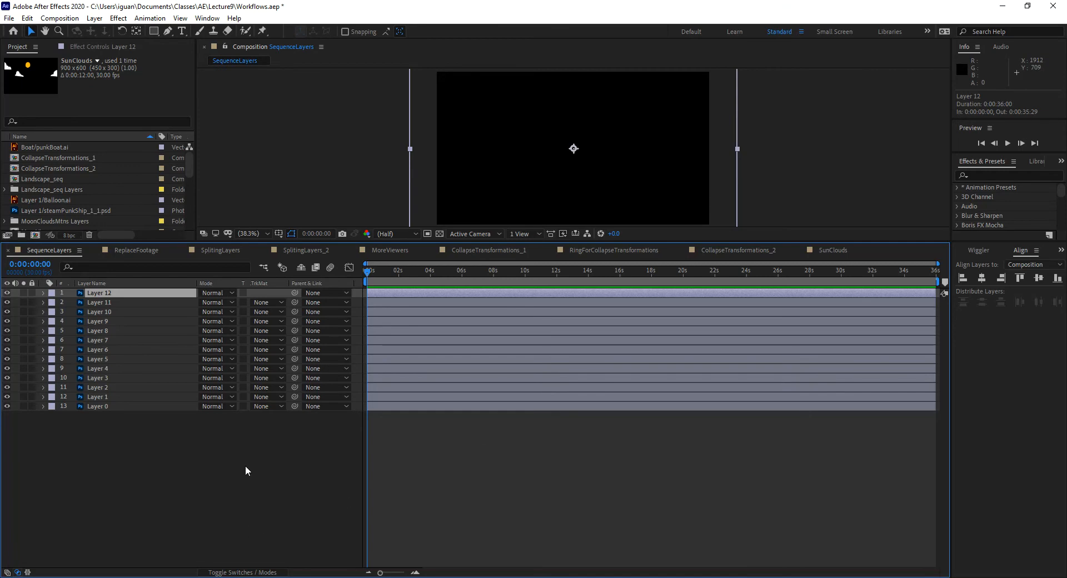
left_click(97, 478)
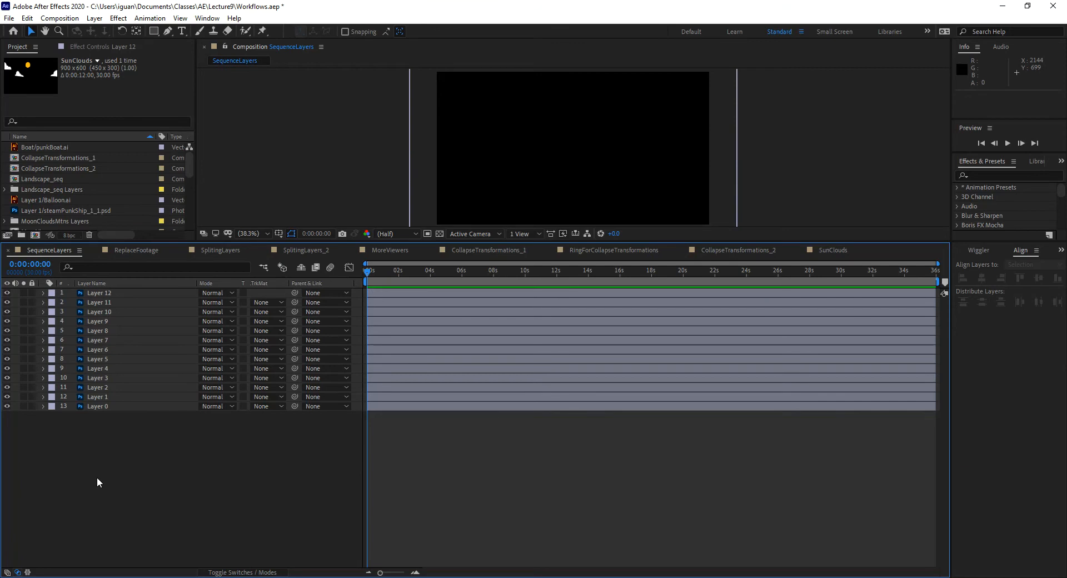
left_click(127, 408)
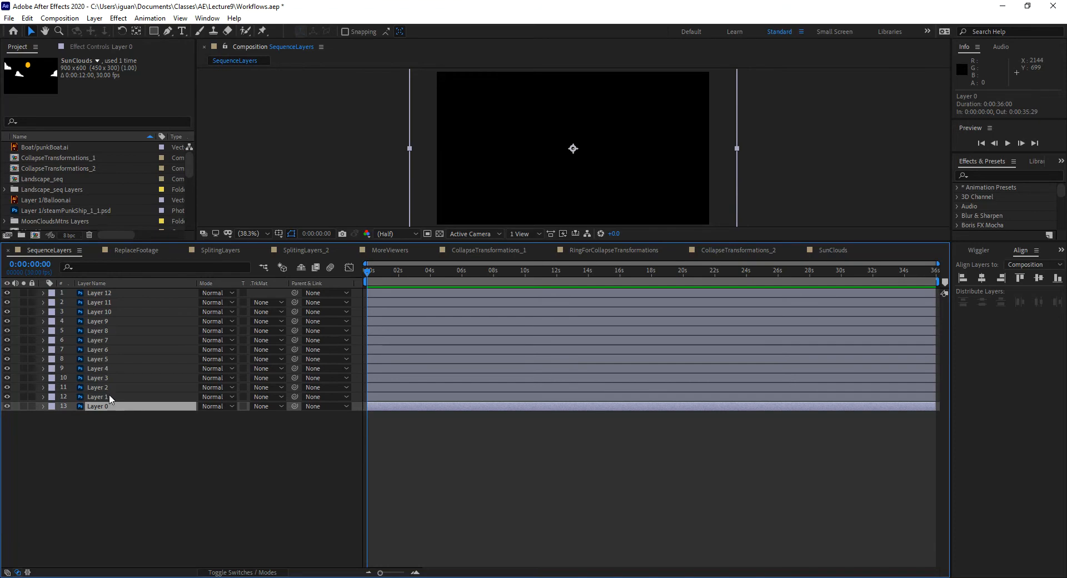
left_click(113, 293, "shift")
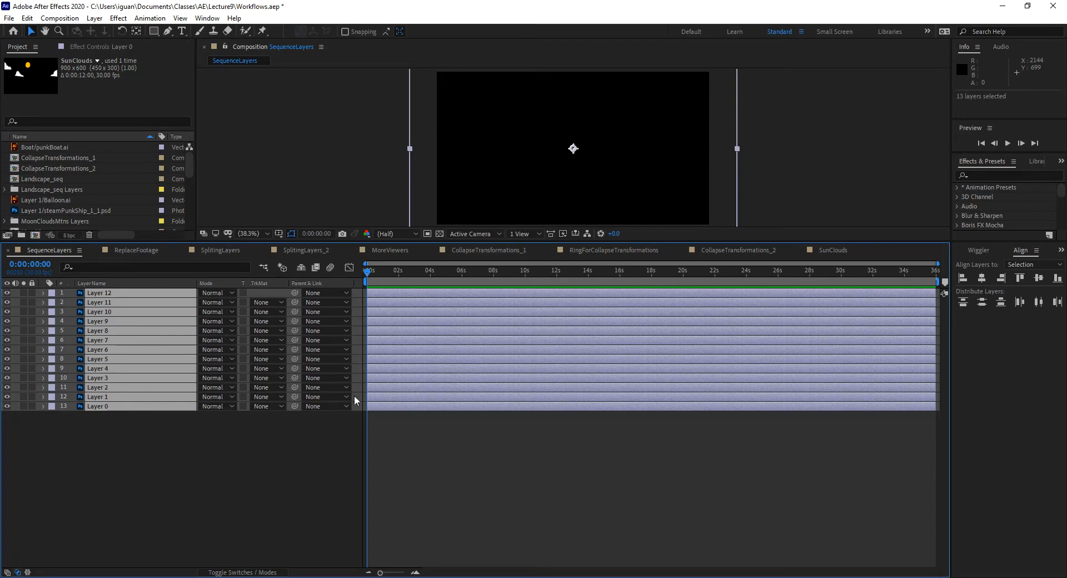
Apply the Sequence Layers keyframe assistant to the selected layers with Overlap enabled and a duration of 0:00:34:00
right_click(391, 318)
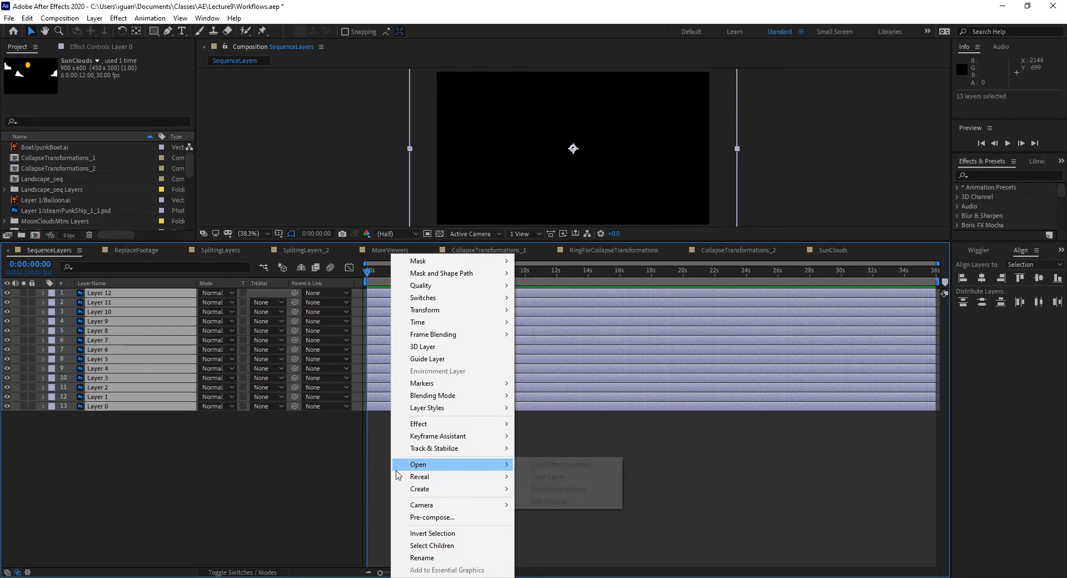
mouse_move(466, 438)
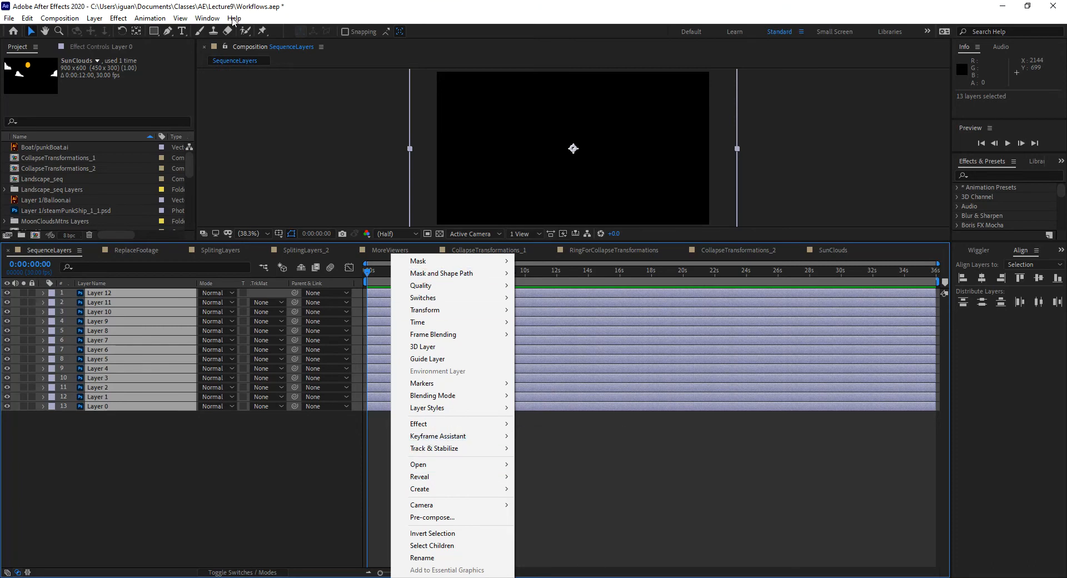
left_click(207, 20)
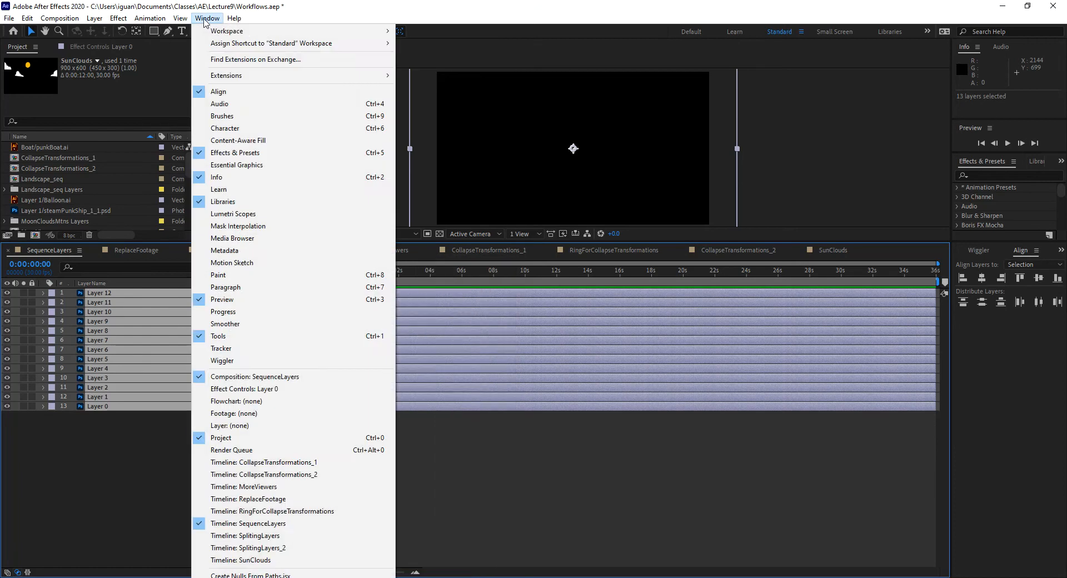
mouse_move(184, 20)
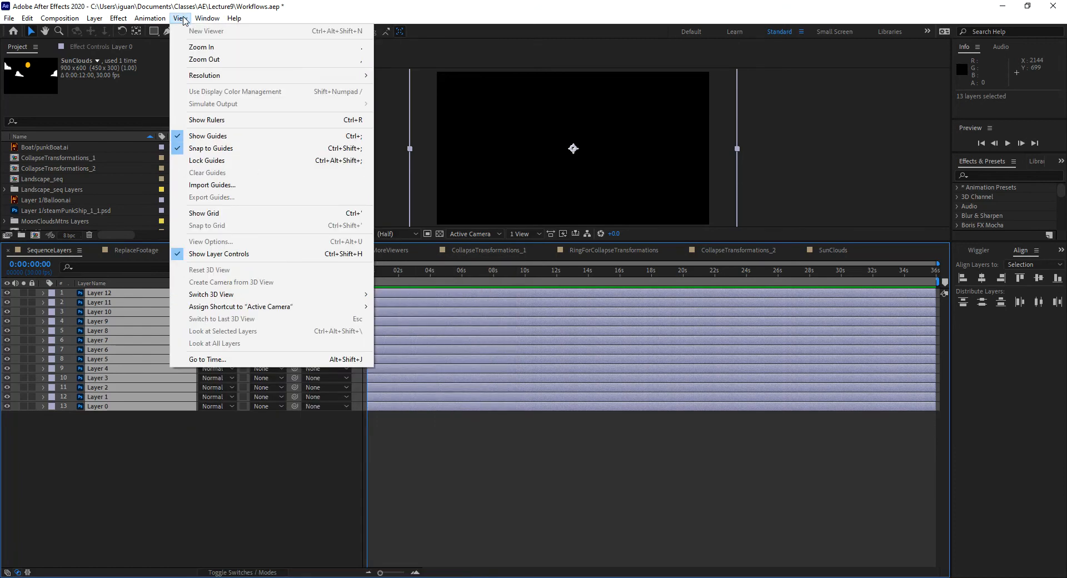
mouse_move(154, 22)
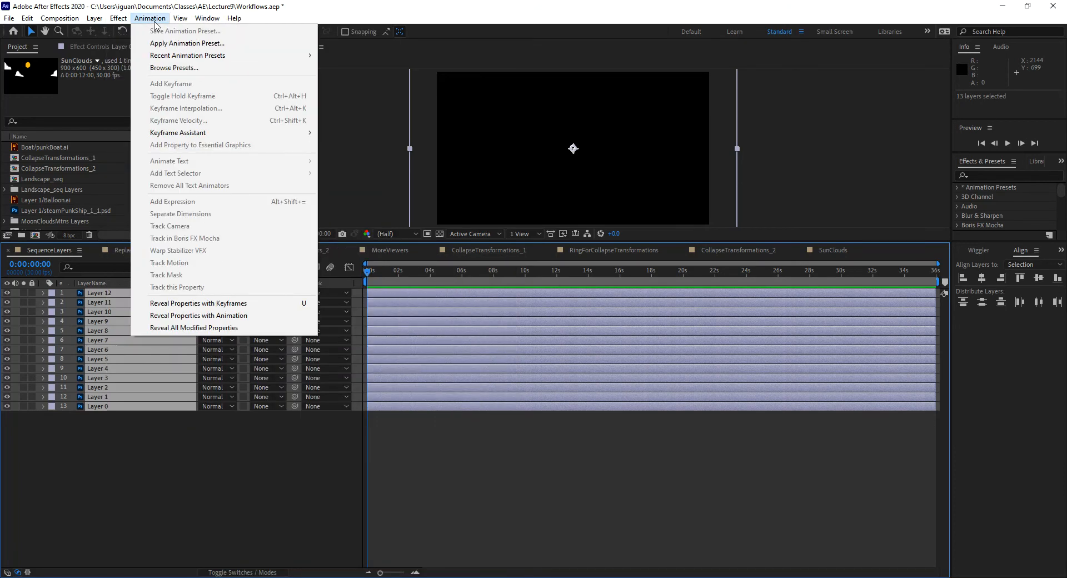
mouse_move(192, 134)
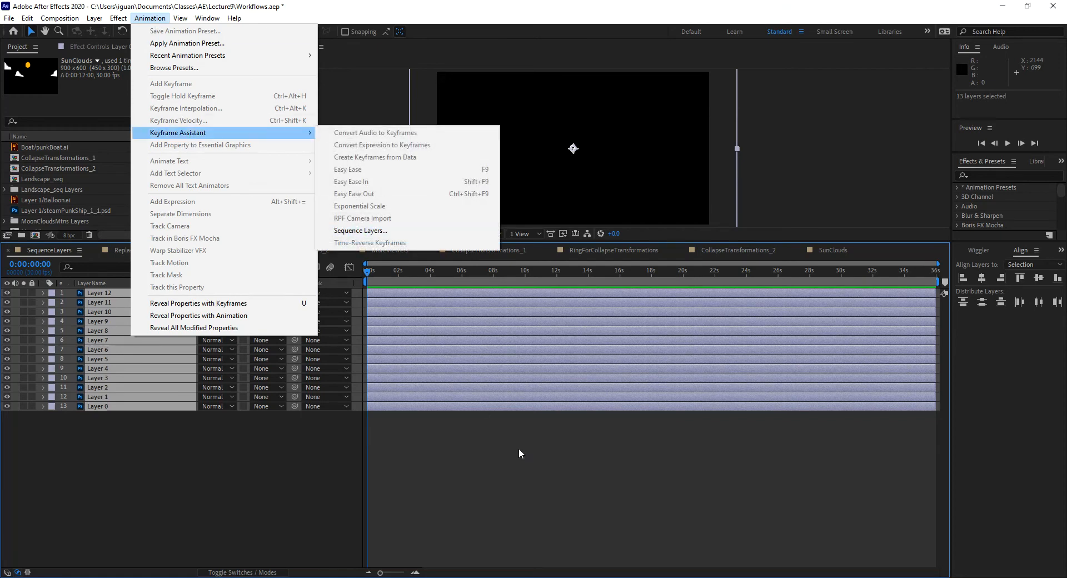
left_click(403, 231)
left_click_drag(449, 247, 295, 138)
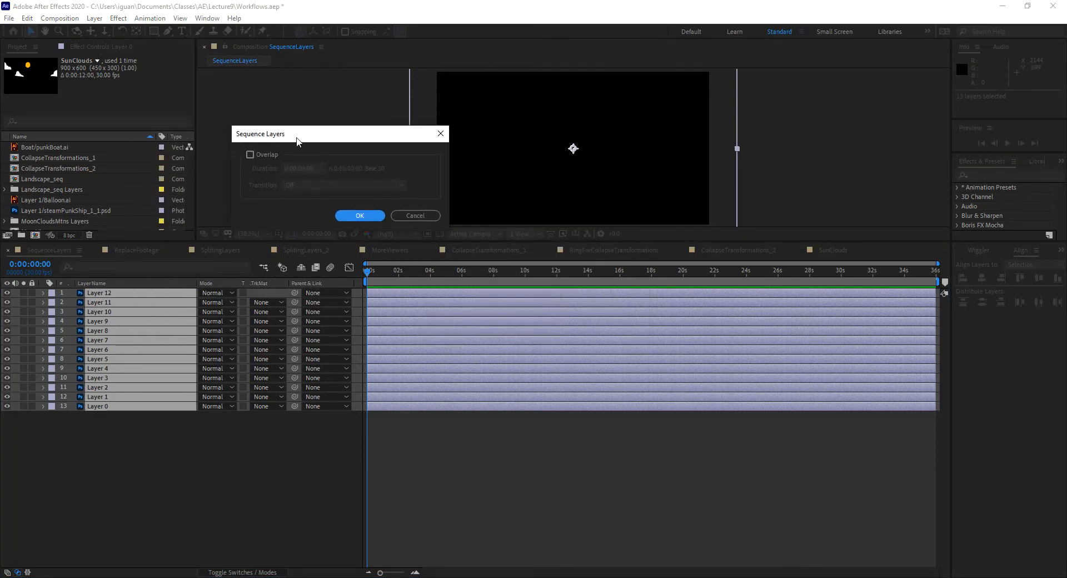
left_click(250, 155)
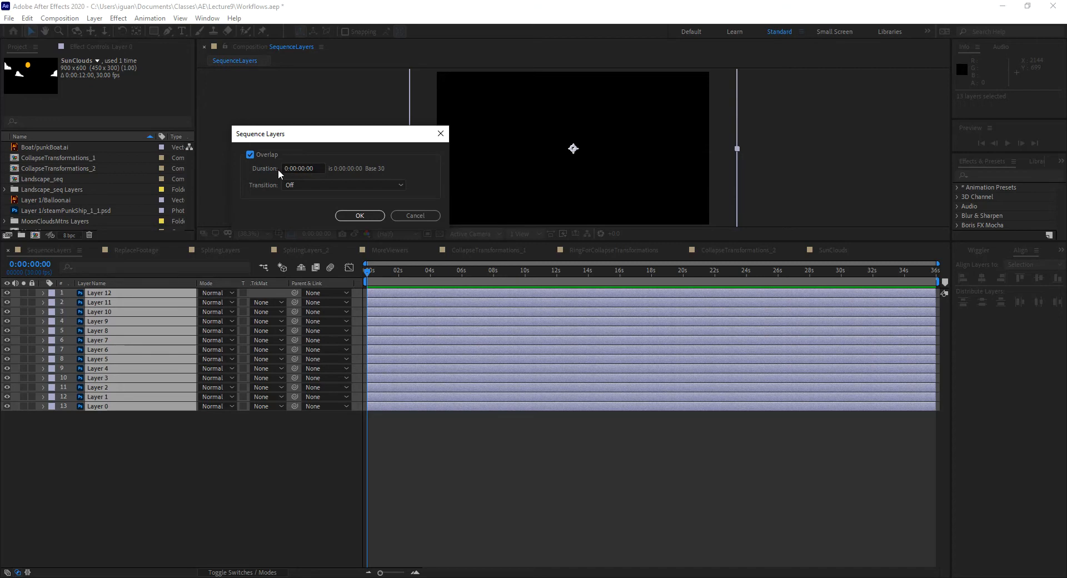
left_click(308, 169)
type("3400")
left_click(356, 218)
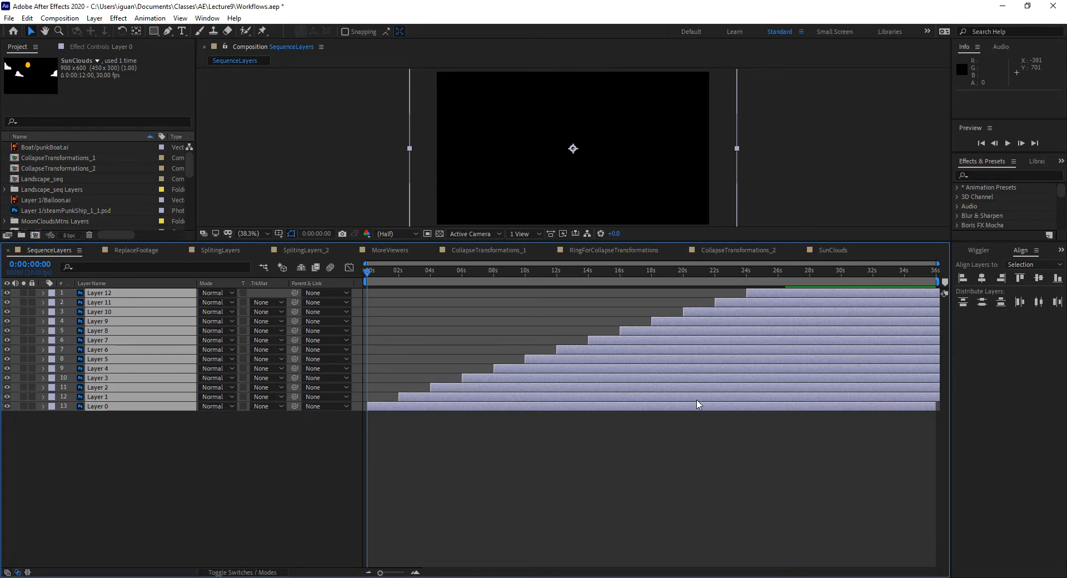
Preview the sequenced layers from the start in an enlarged composition view and undo the sequencing
mouse_move(369, 276)
left_mouse_down()
mouse_move(419, 296)
mouse_move(375, 298)
mouse_move(367, 278)
left_mouse_up()
left_click_drag(376, 240, 354, 372)
key("space")
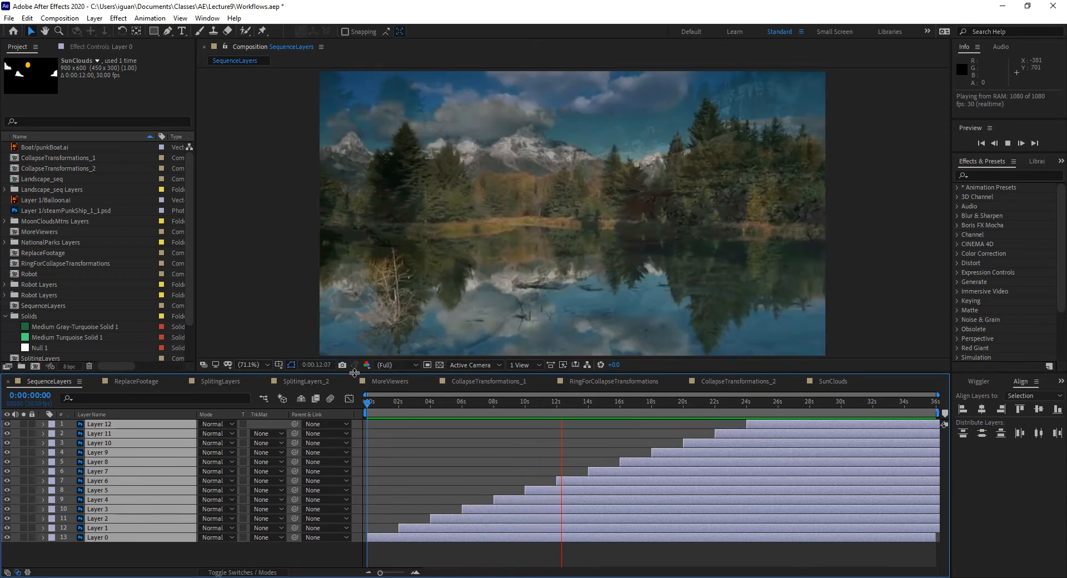
key("space")
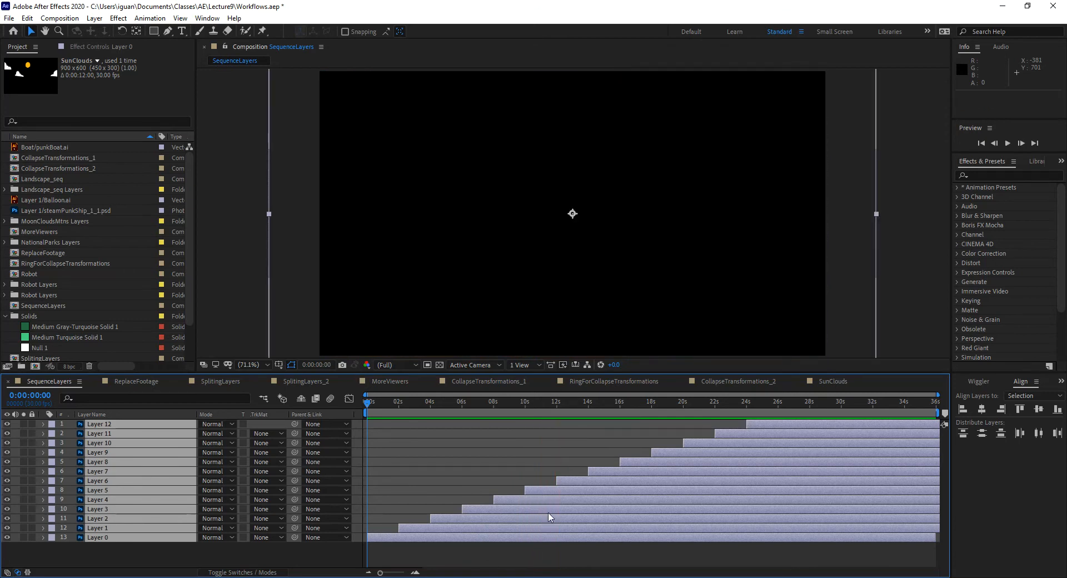
key("ctrl+z")
Look over the transition options of the Sequence Layers keyframe assistant and dismiss it without applying
right_click(560, 501)
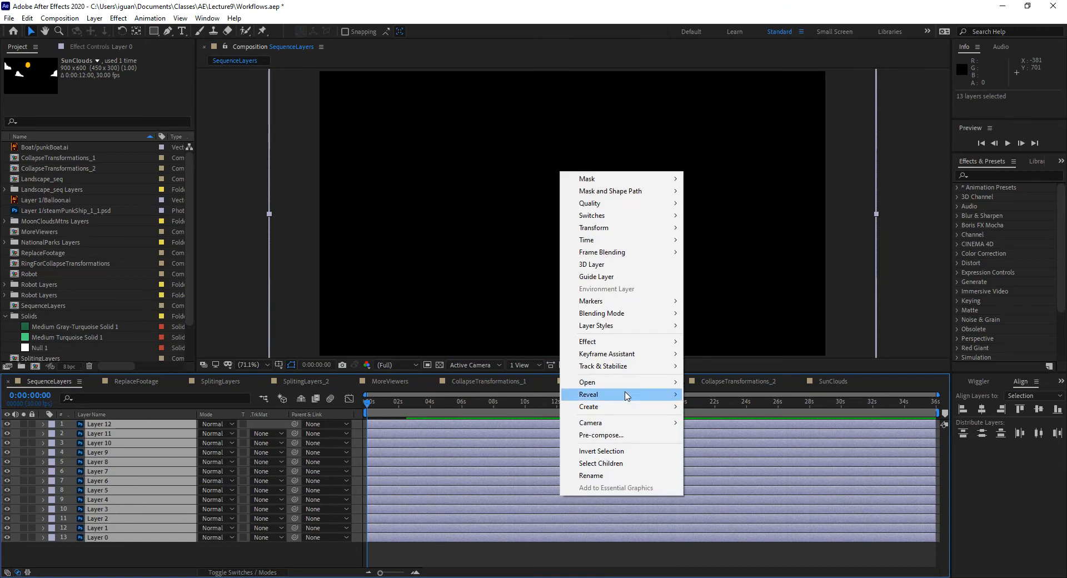
mouse_move(633, 355)
left_click(726, 451)
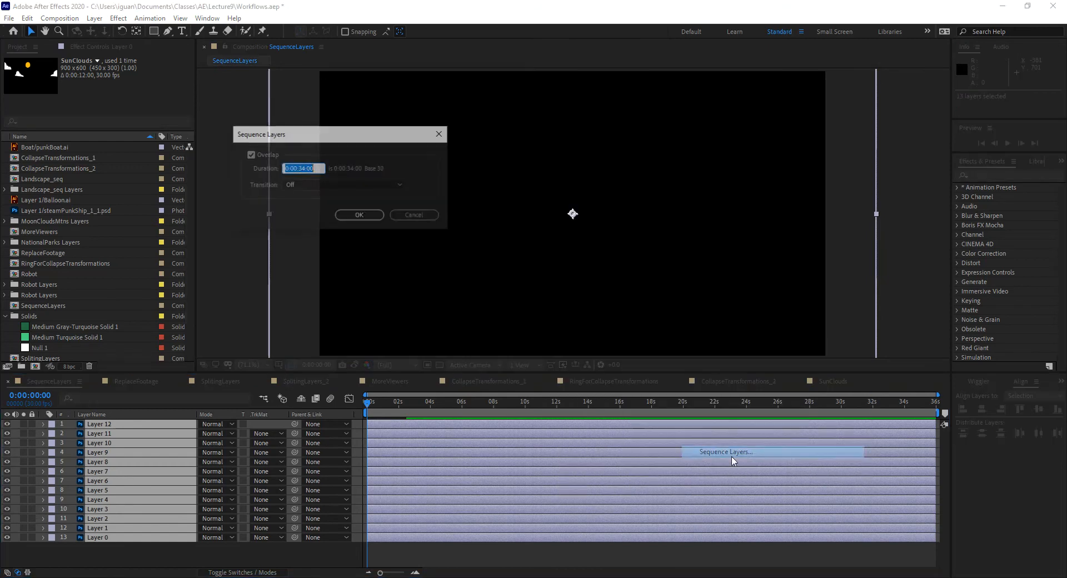
left_click(292, 185)
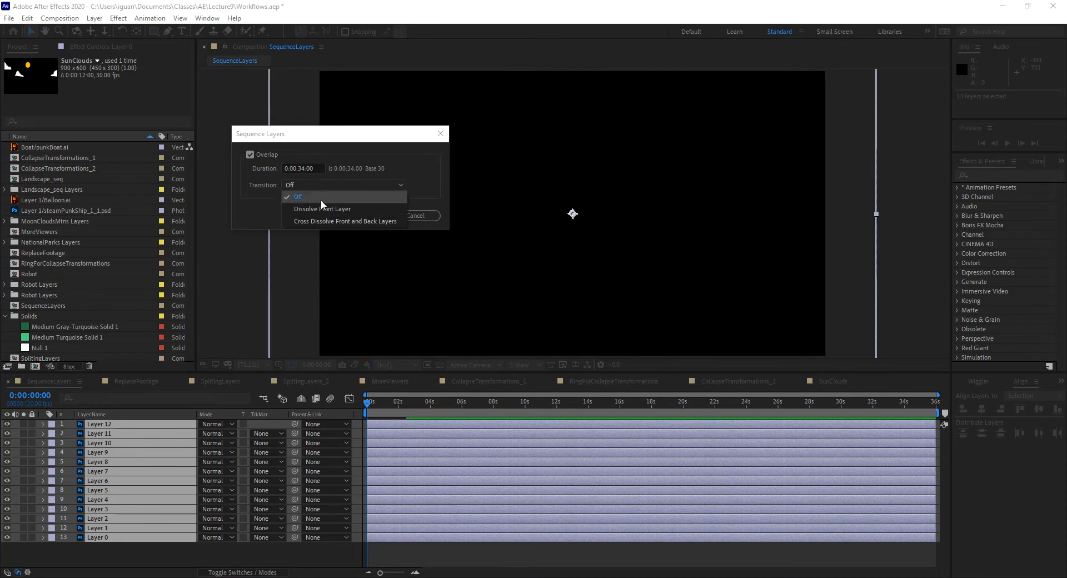
left_click_drag(317, 134, 418, 107)
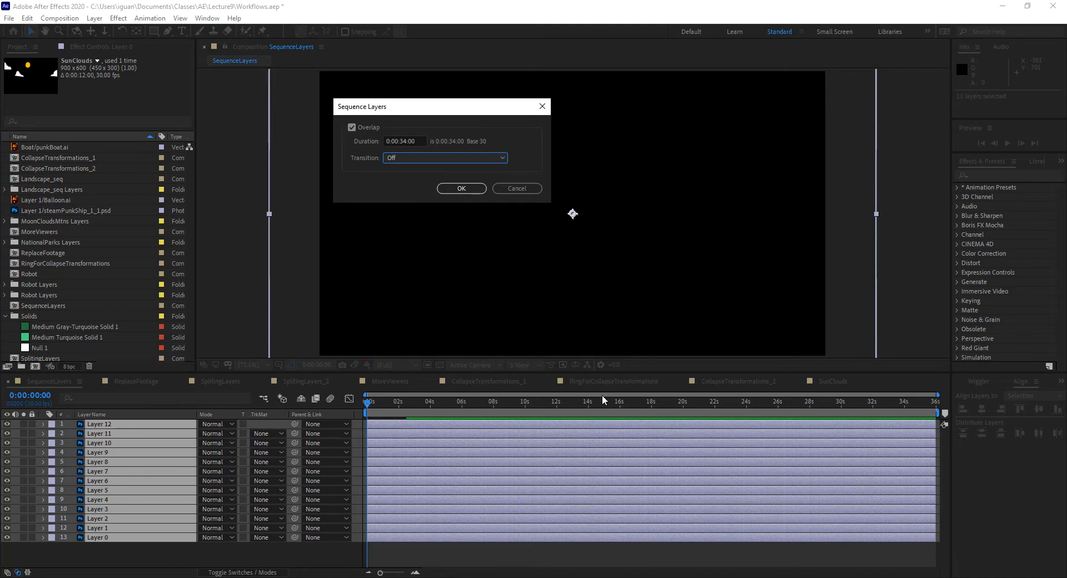
left_click(519, 188)
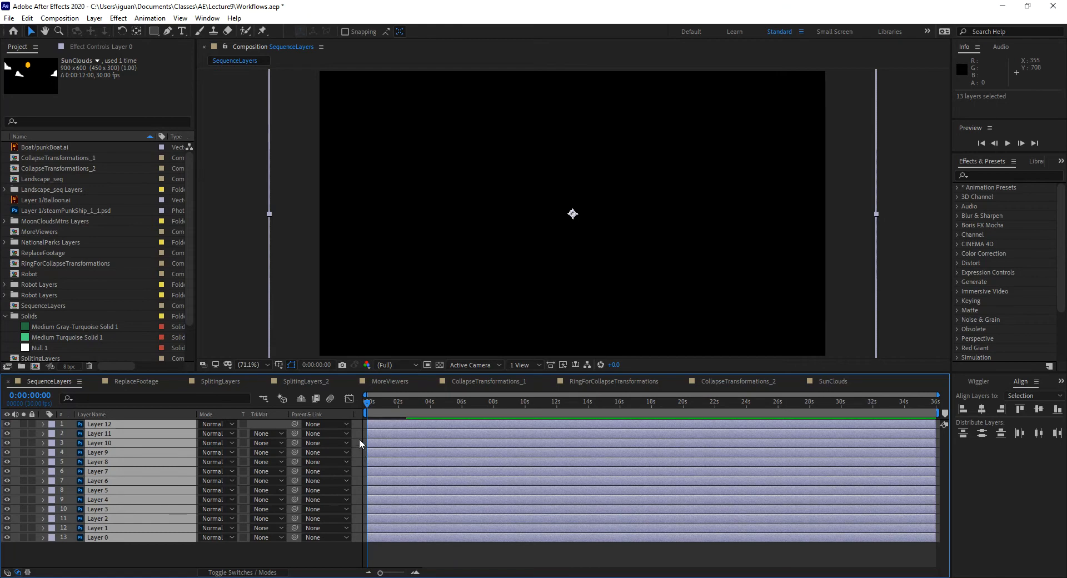
Show the Opacity property of all selected layers and enlarge the timeline to fit every layer
key("t")
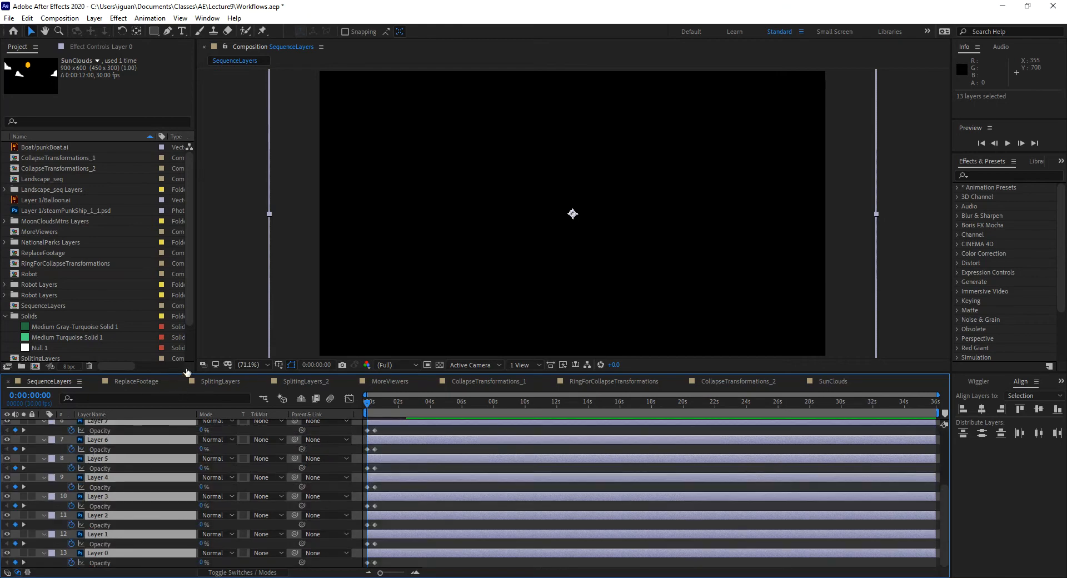
left_click_drag(187, 372, 187, 277)
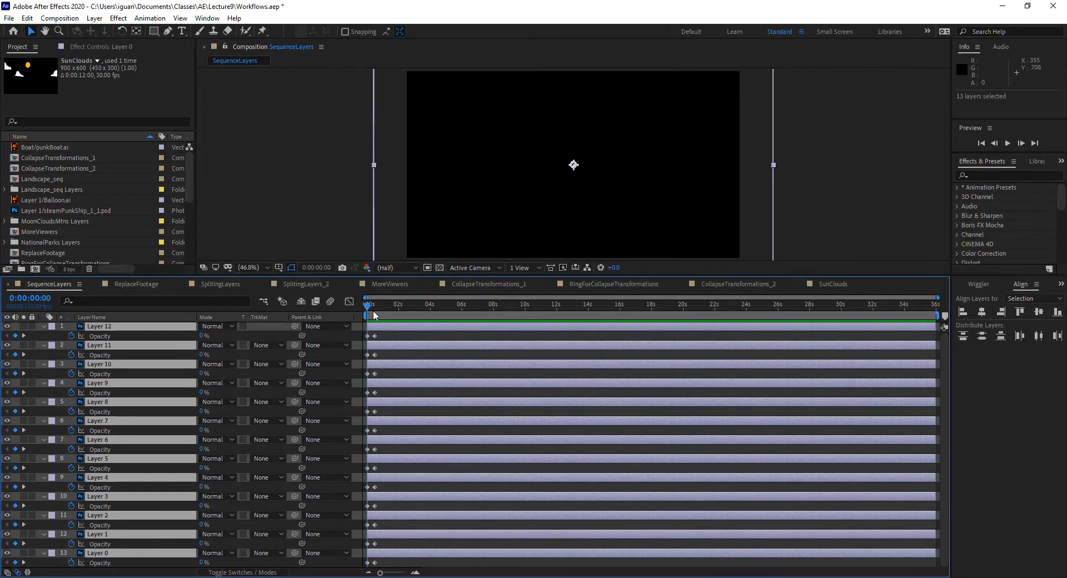
Try removing the Opacity keyframes of all selected layers at 0:00:00:15 and undo the removal
left_click_drag(368, 307, 375, 307)
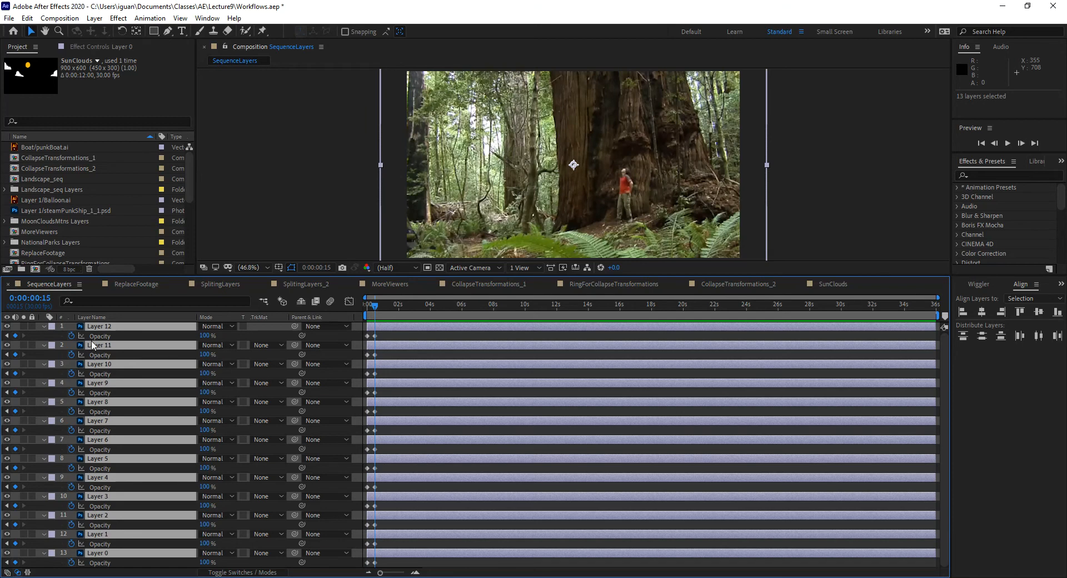
left_click(70, 335)
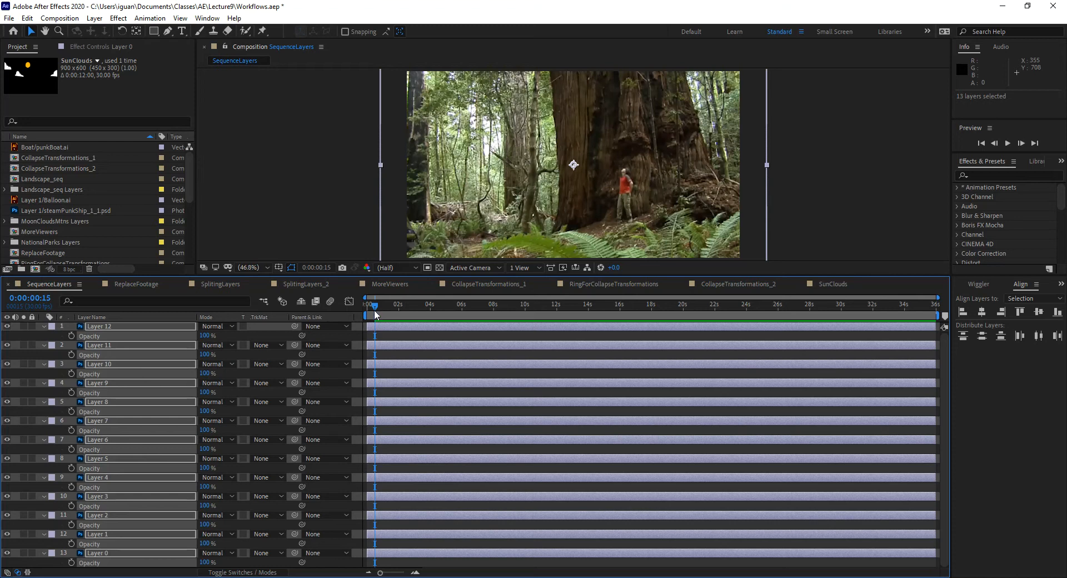
key("ctrl+z")
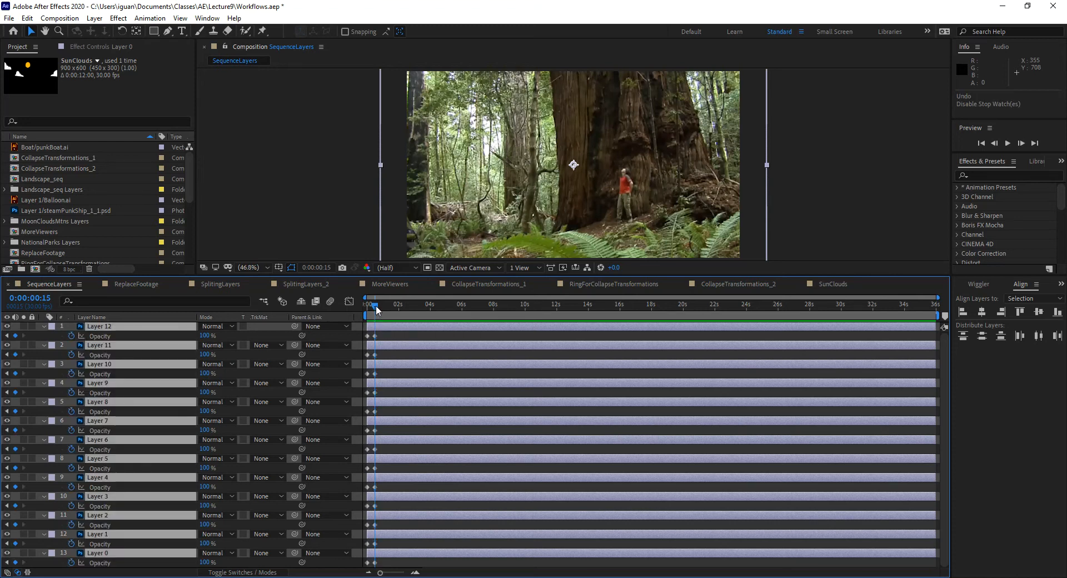
Remove all Opacity keyframes at 0:00:00:00, set the selected layers' Opacity to 100%, and collapse their properties
left_click_drag(376, 305, 346, 311)
left_click(73, 334)
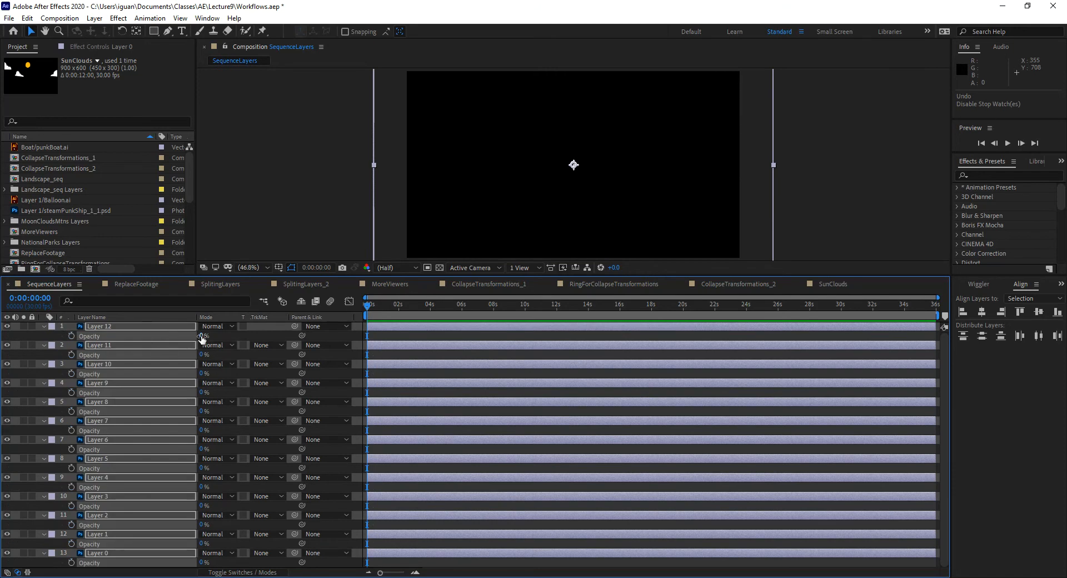
left_click_drag(201, 336, 555, 333)
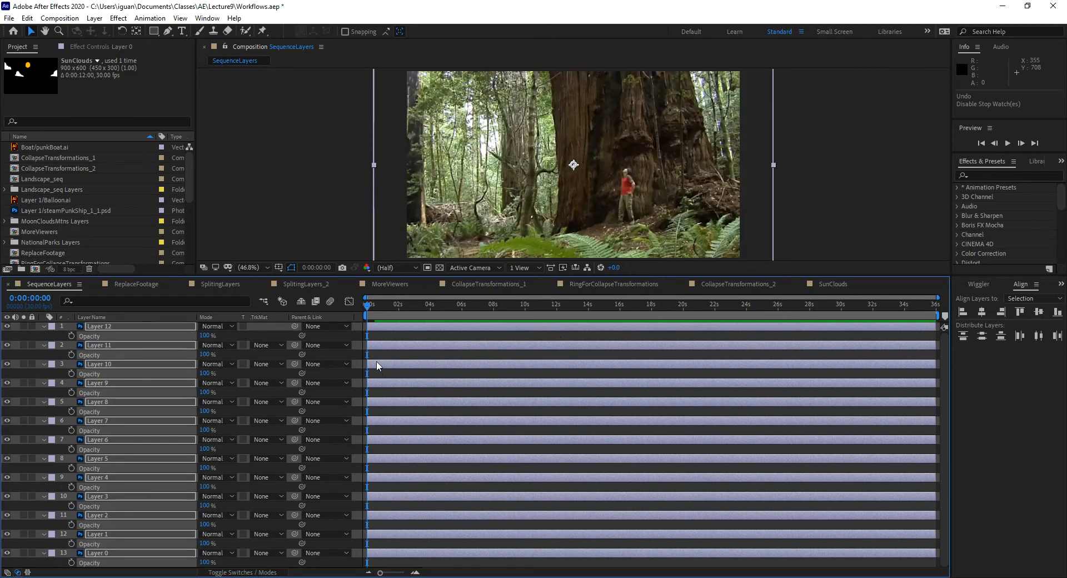
left_click(45, 325, "ctrl")
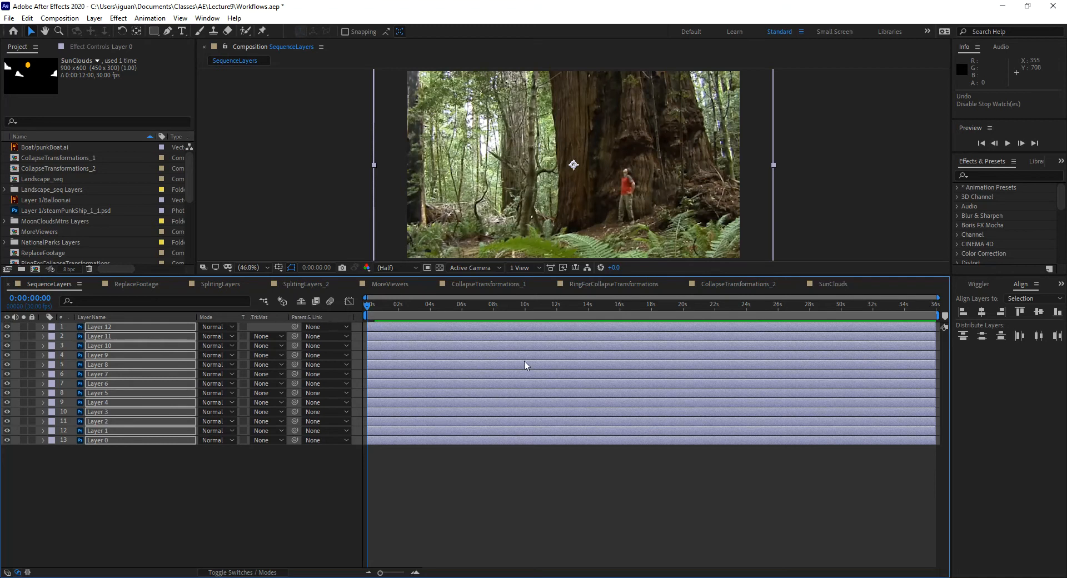
Trim the out points of all selected layers to 0:00:04:00
left_click(382, 306)
left_click_drag(397, 309, 433, 332)
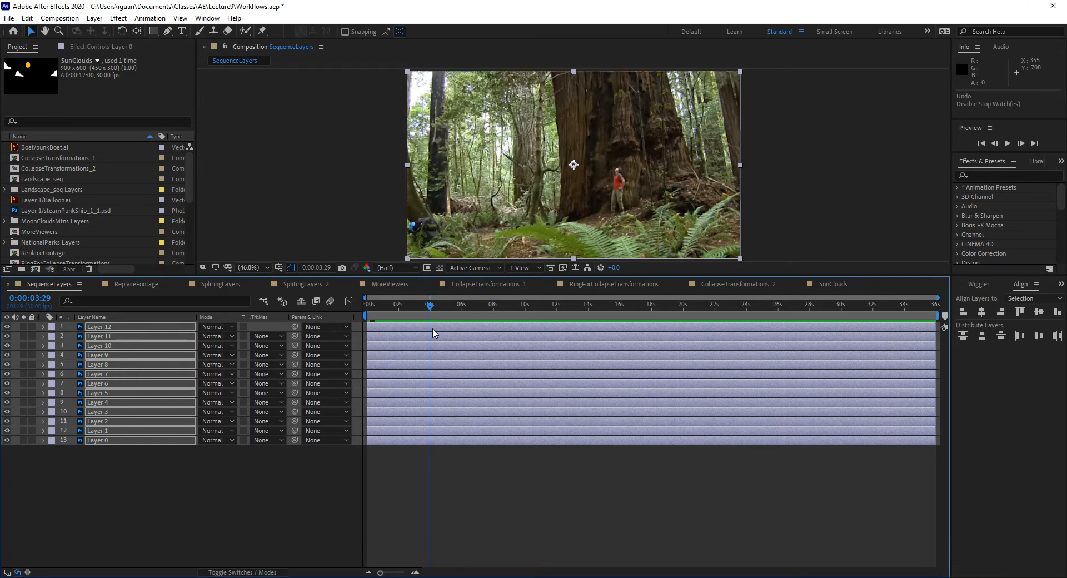
key("alt+shift+j")
type("400")
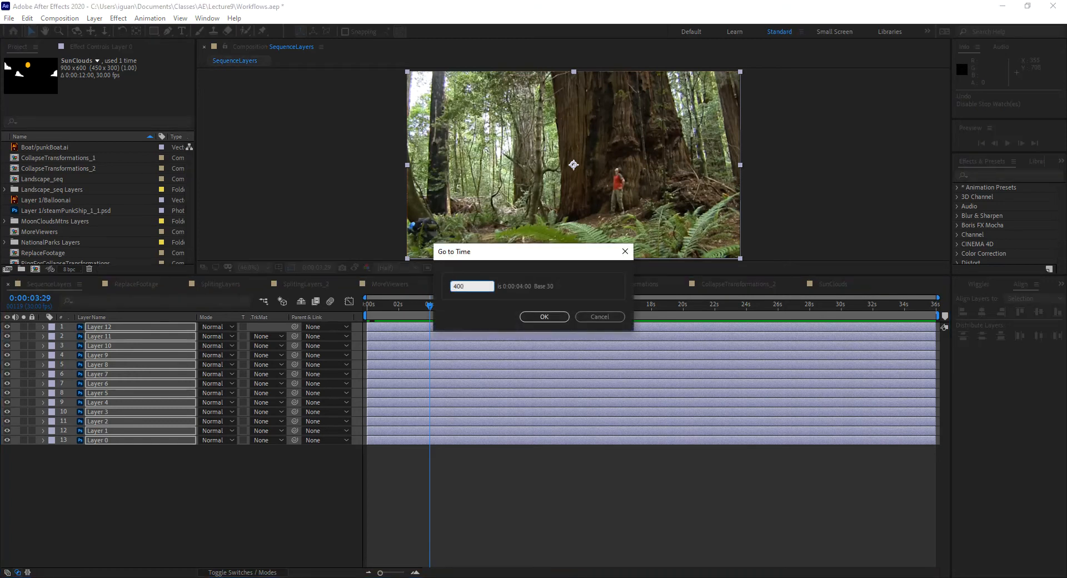
key("Return")
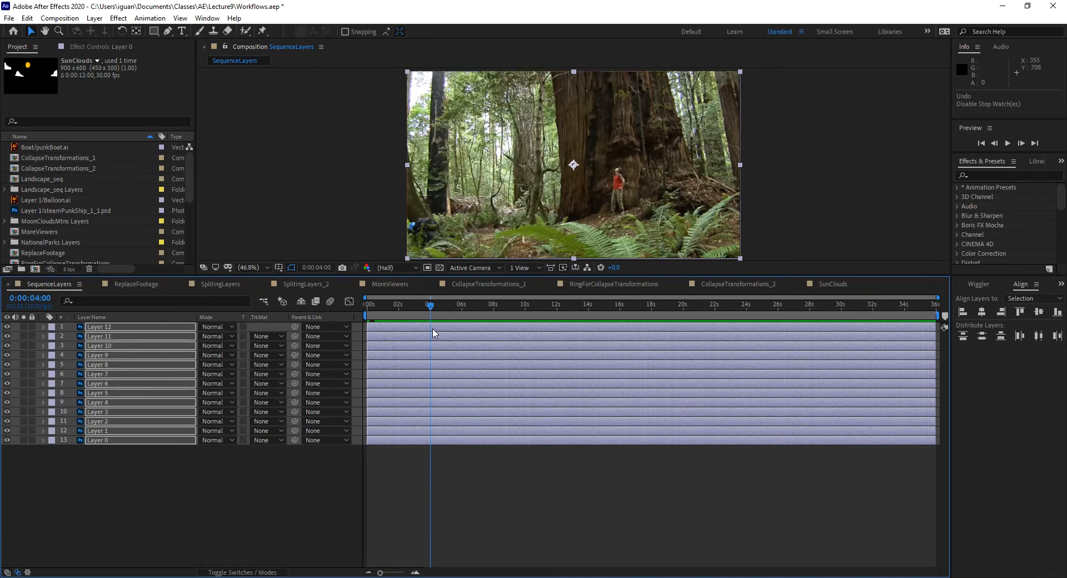
key("alt+shift+j")
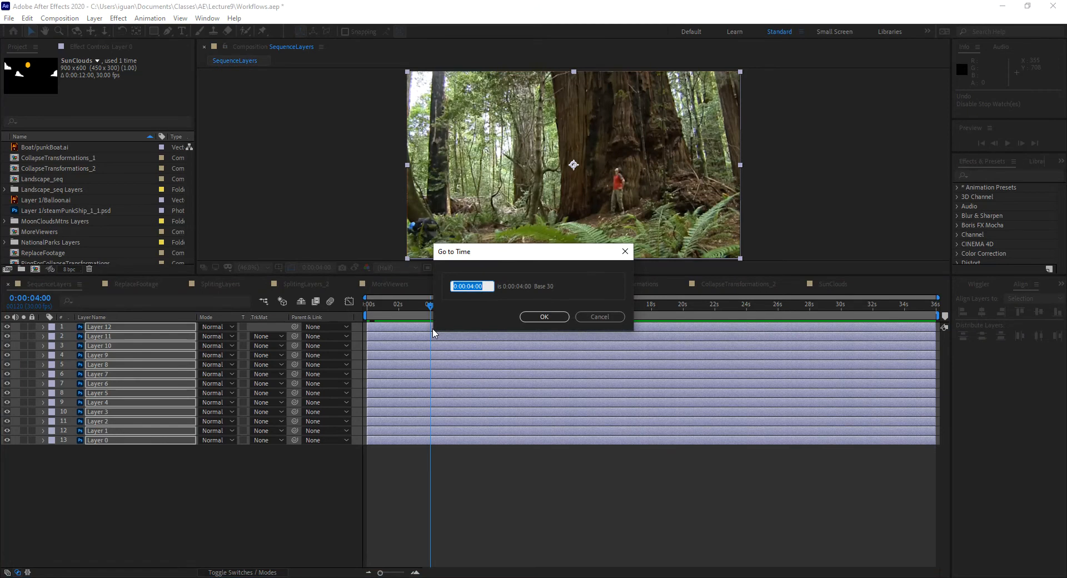
left_click(594, 316)
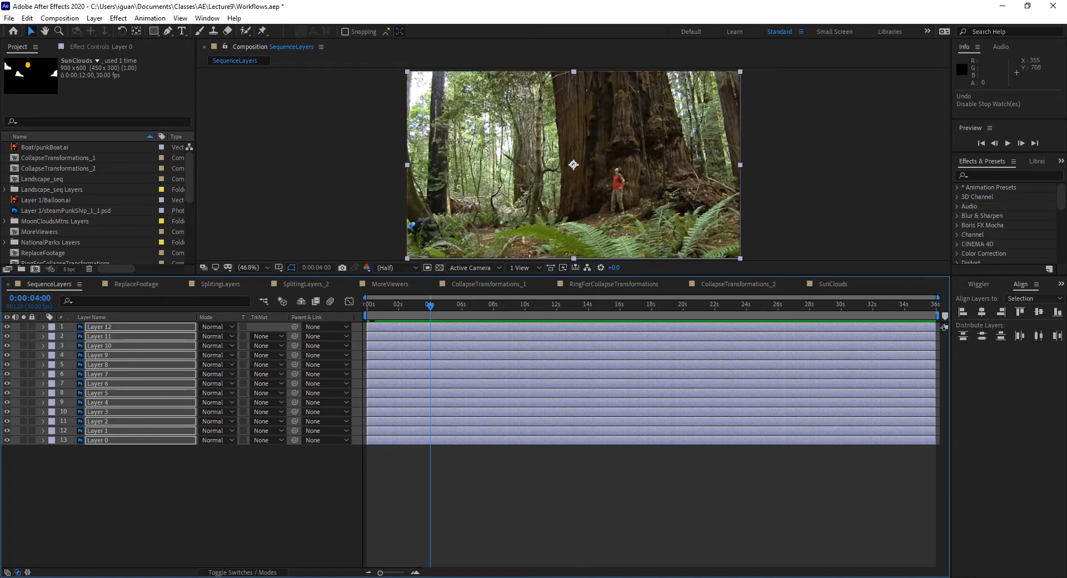
key("alt+bracketright")
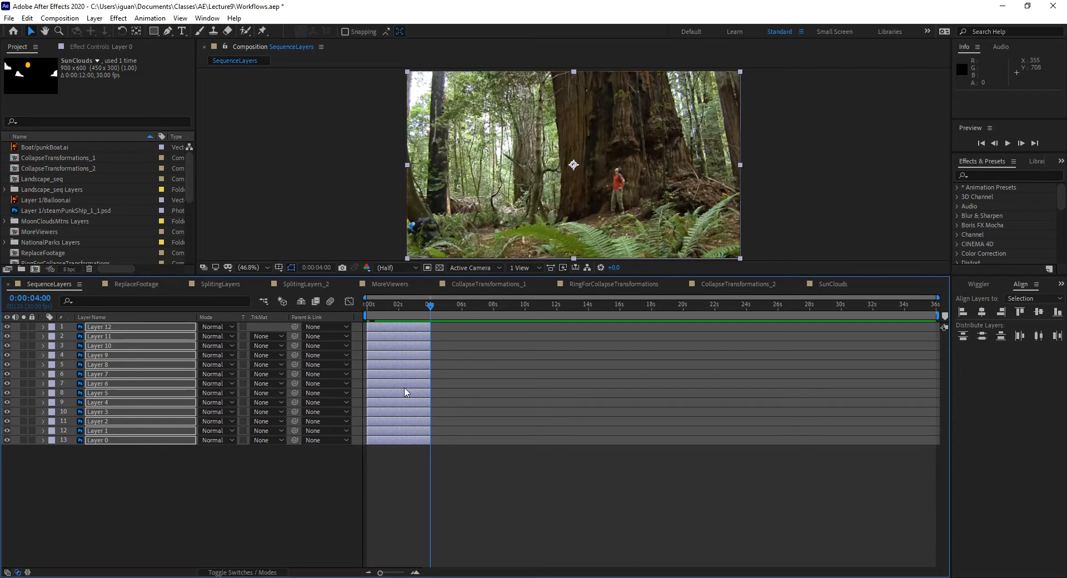
Deselect everything and reselect the trimmed layers in order from Layer 0 up to Layer 12
left_click(164, 478)
left_click(145, 439)
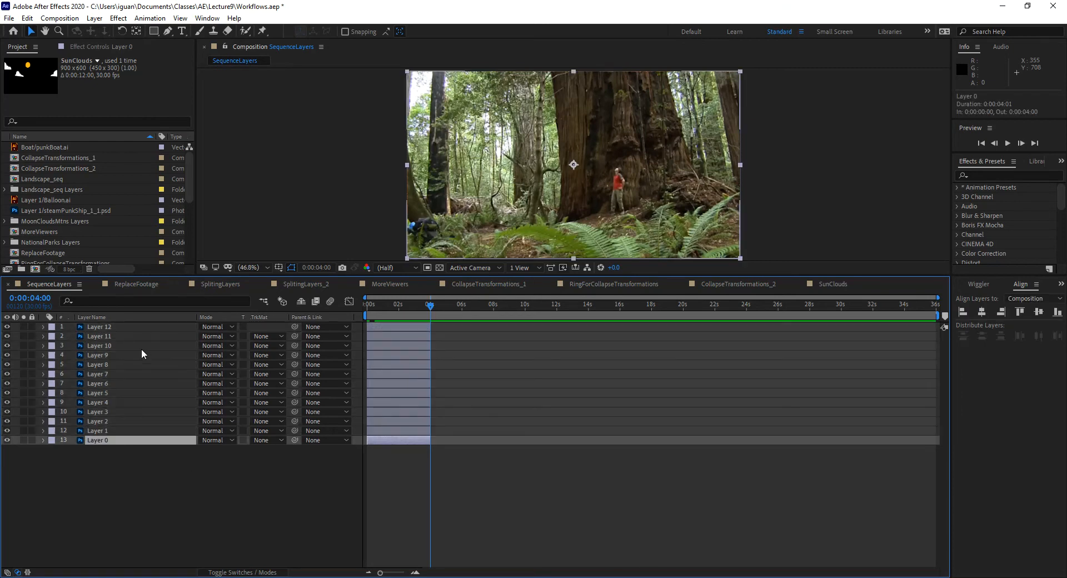
left_click(138, 326, "shift")
Try sequencing the selected layers with a 0:00:01:00 overlap and Dissolve Front Layer transition, check the dissolve, and undo the sequencing
right_click(390, 440)
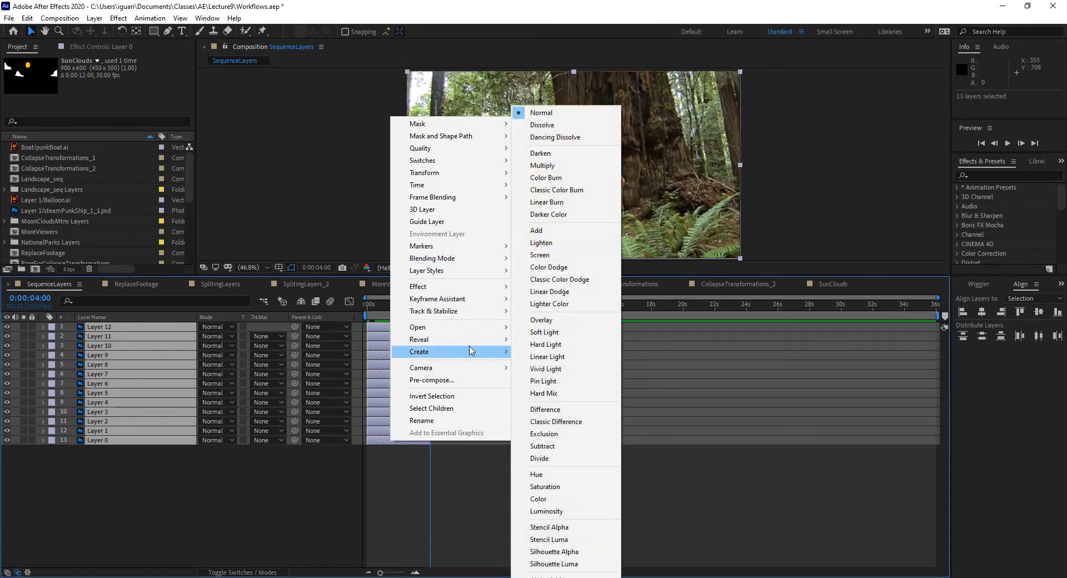
mouse_move(474, 302)
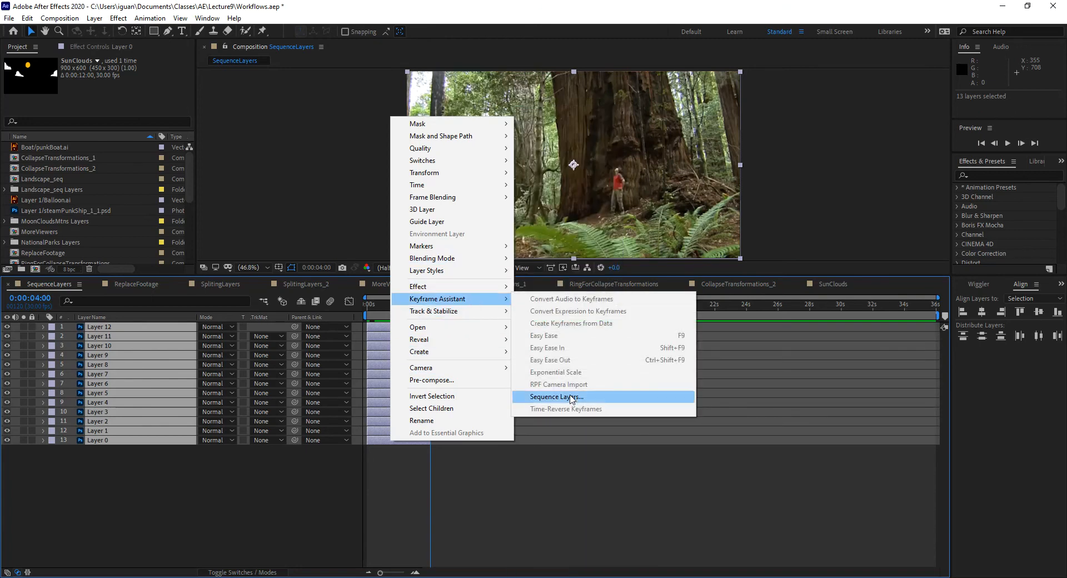
left_click(557, 396)
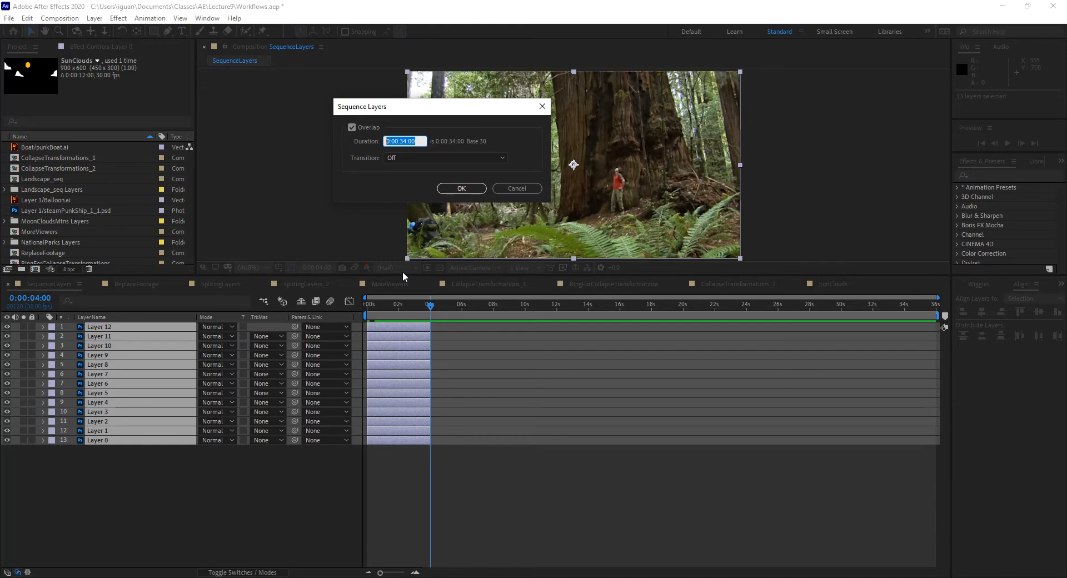
type("200")
left_click(466, 158)
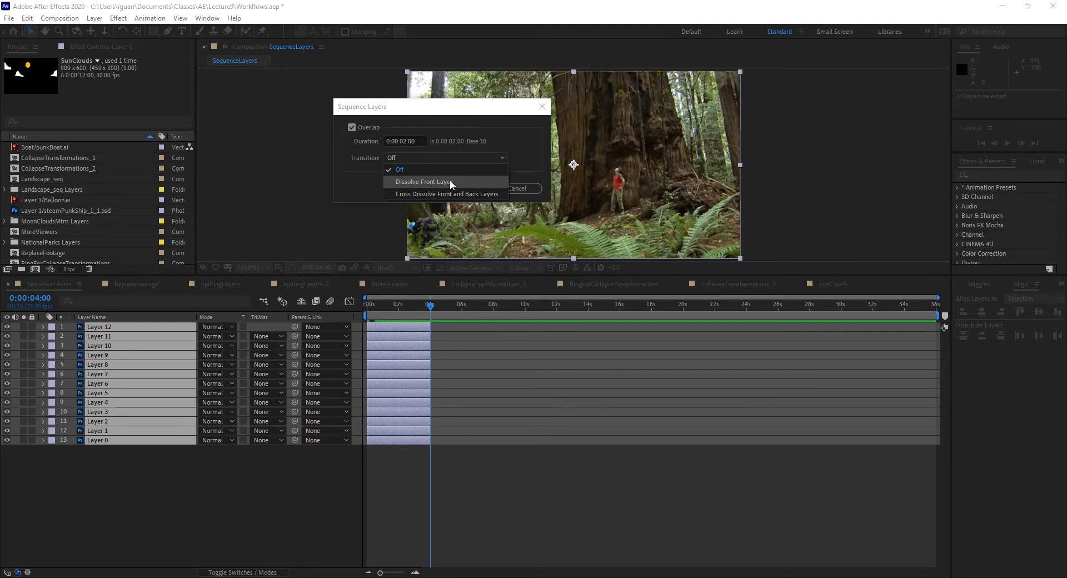
left_click(449, 178)
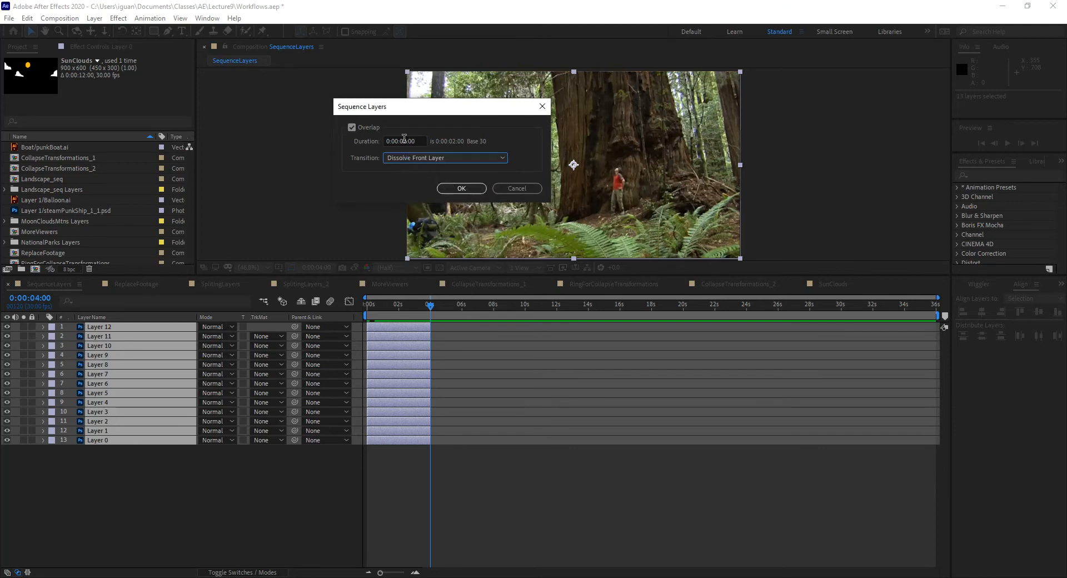
left_click(405, 139)
left_click_drag(407, 140, 402, 140)
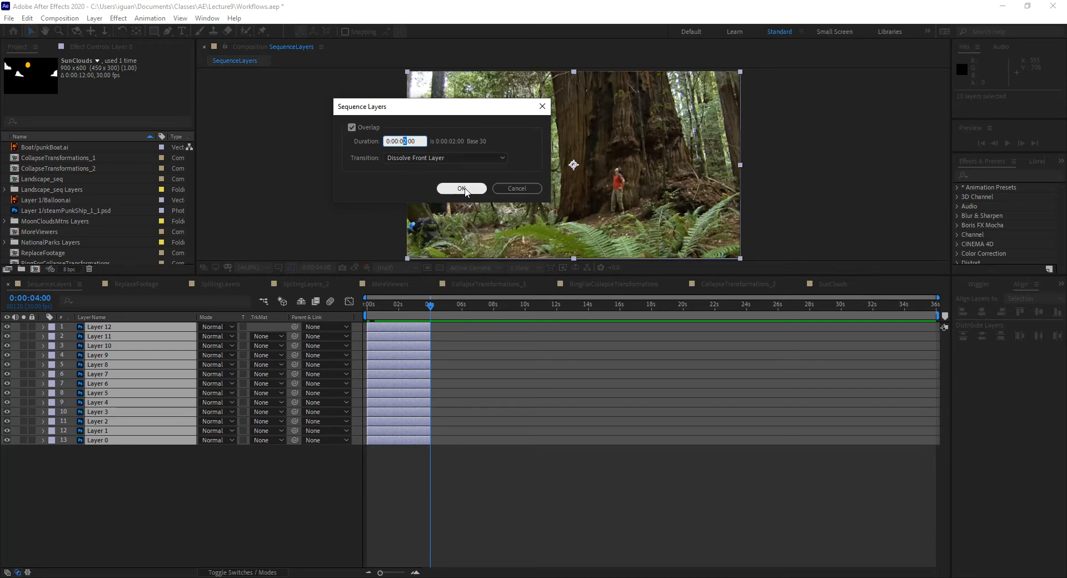
type("1")
left_click(462, 188)
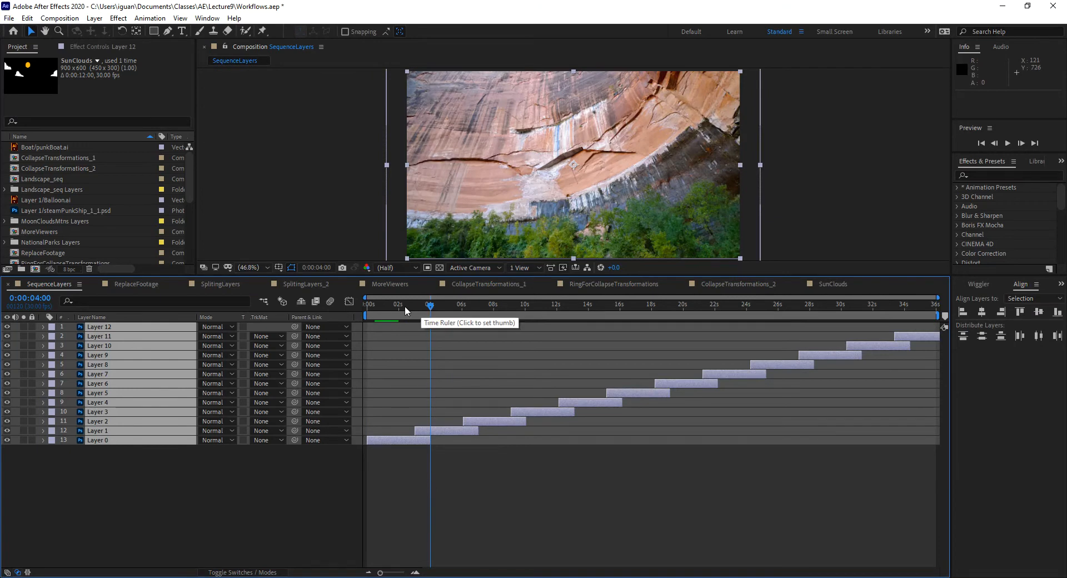
left_click_drag(404, 306, 428, 309)
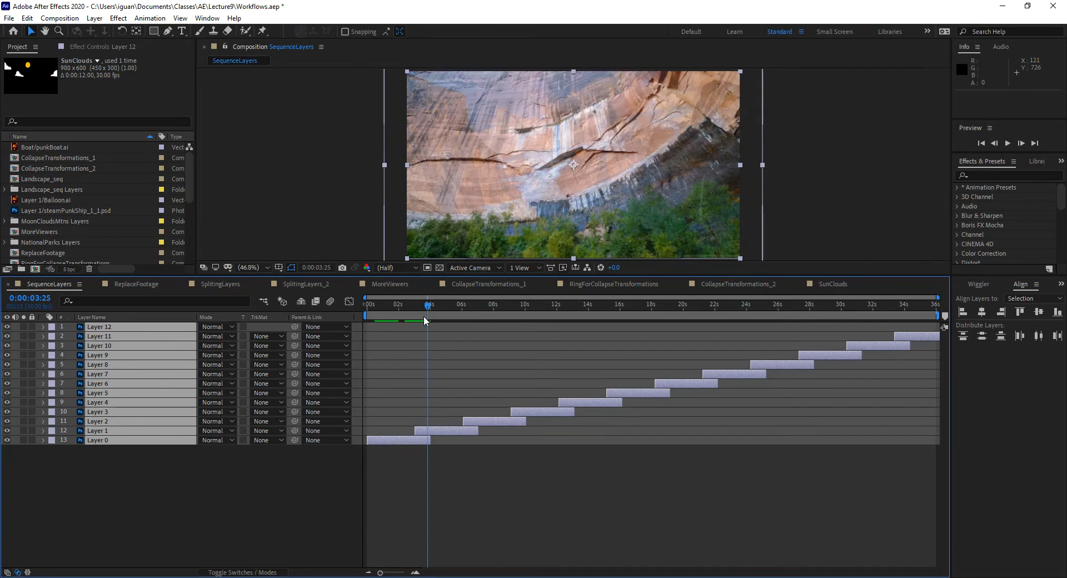
key("ctrl+z")
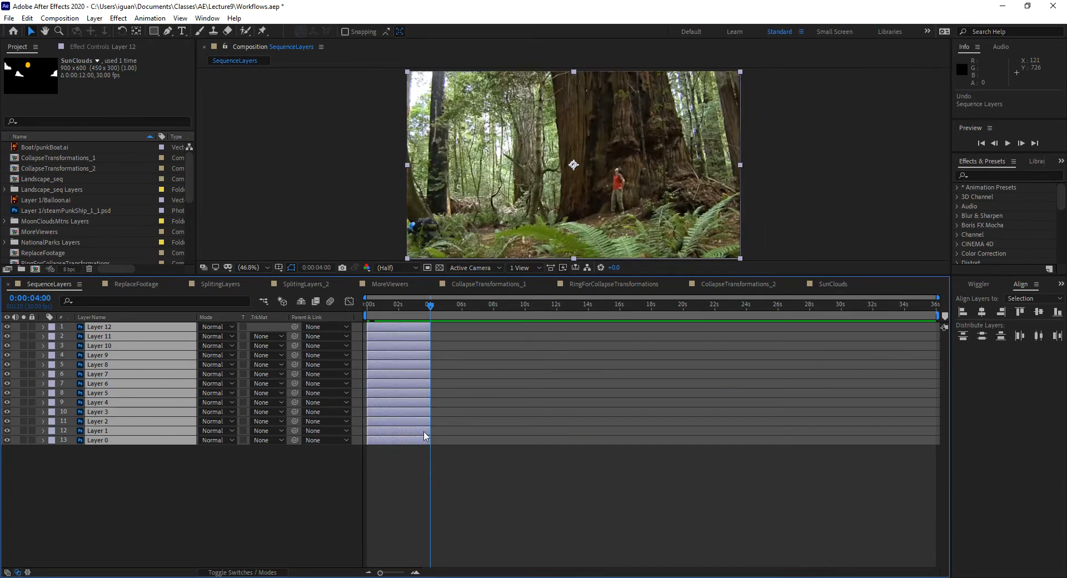
Apply Sequence Layers to the selected layers with Overlap enabled, a duration of 0:00:01:15 and the Dissolve Front Layer transition
right_click(395, 410)
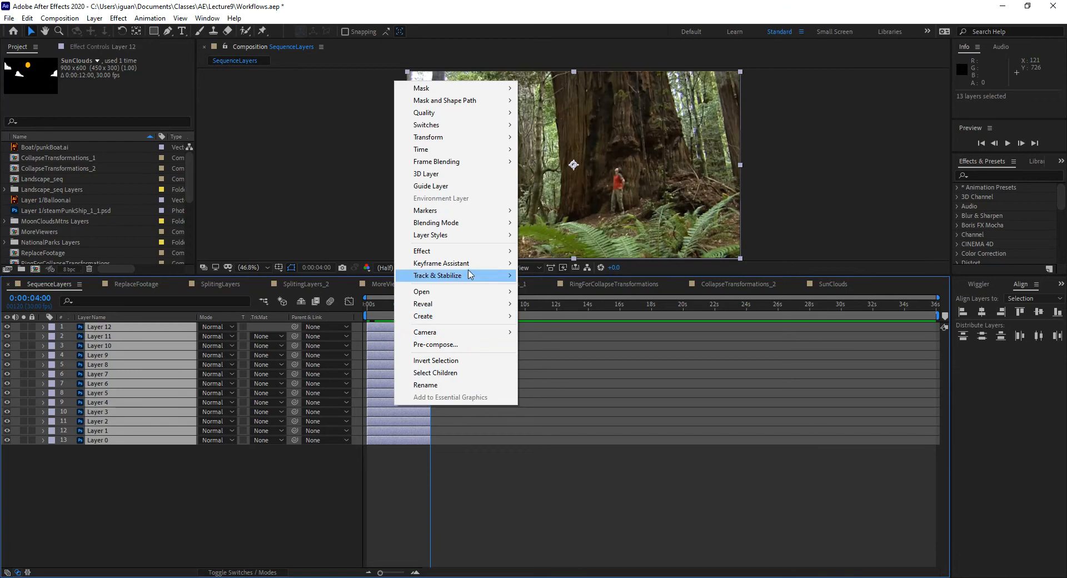
mouse_move(469, 265)
left_click(561, 361)
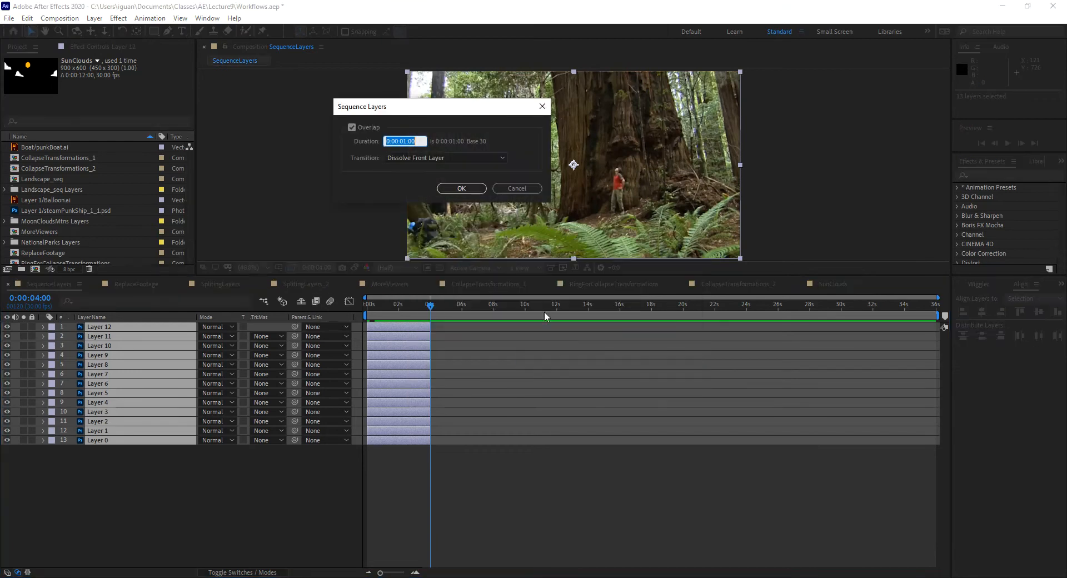
left_click(406, 140)
type("15")
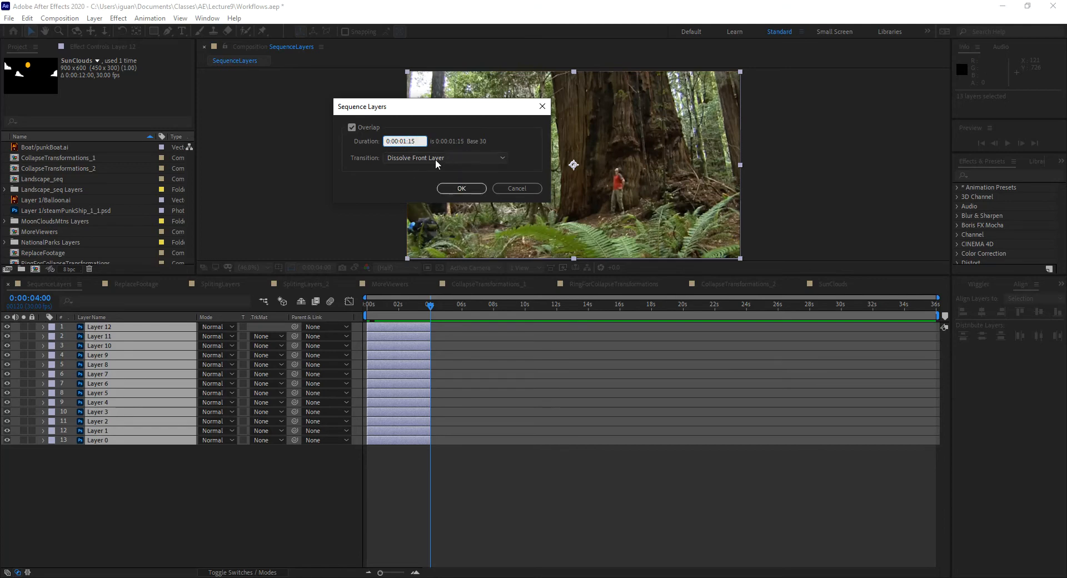
left_click(462, 188)
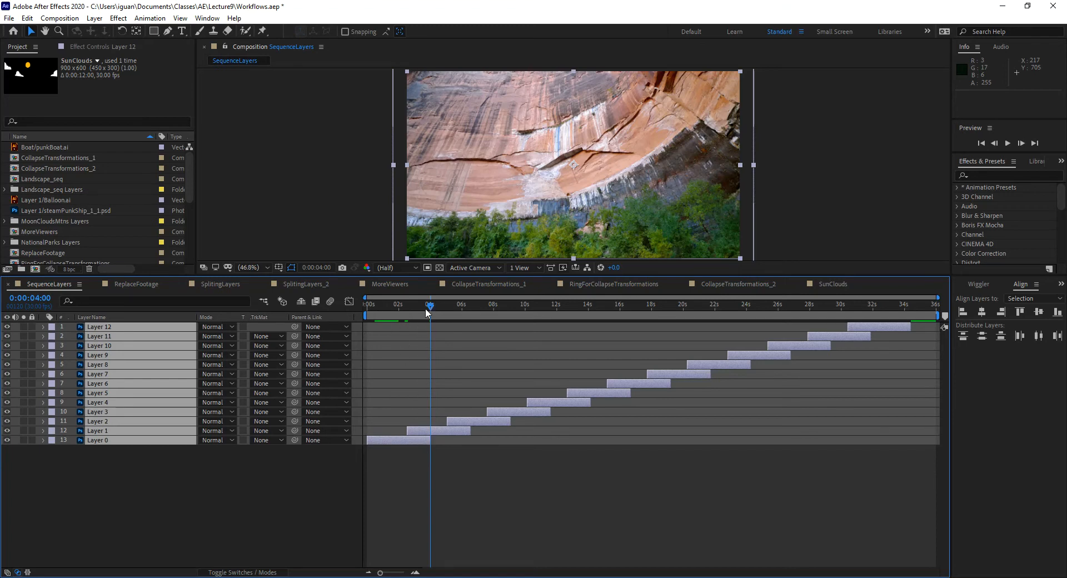
Scrub back to 0:00:00:00 and preview the dissolving slideshow from the start
left_click_drag(402, 306, 351, 337)
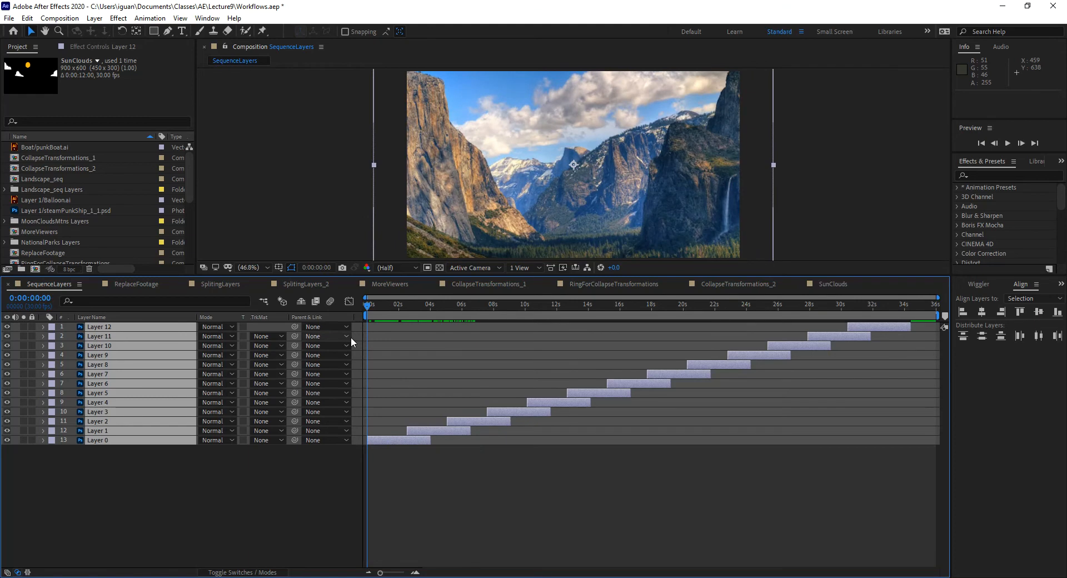
key("space")
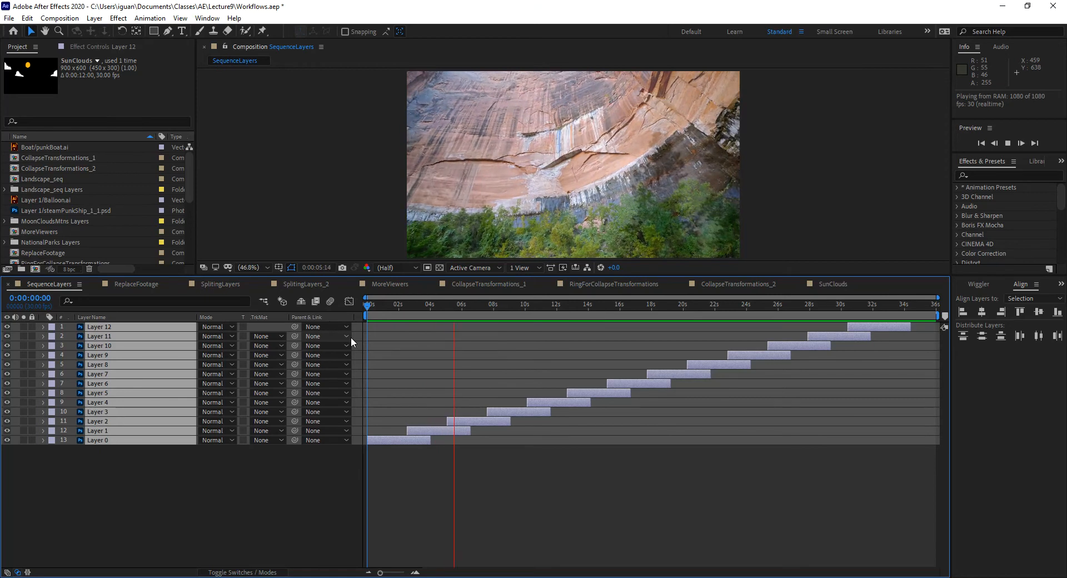
Stop the preview, scrub to 0:00:02:01 to check the dissolve, and undo the last layer sequencing
key("space")
left_click_drag(379, 305, 398, 316)
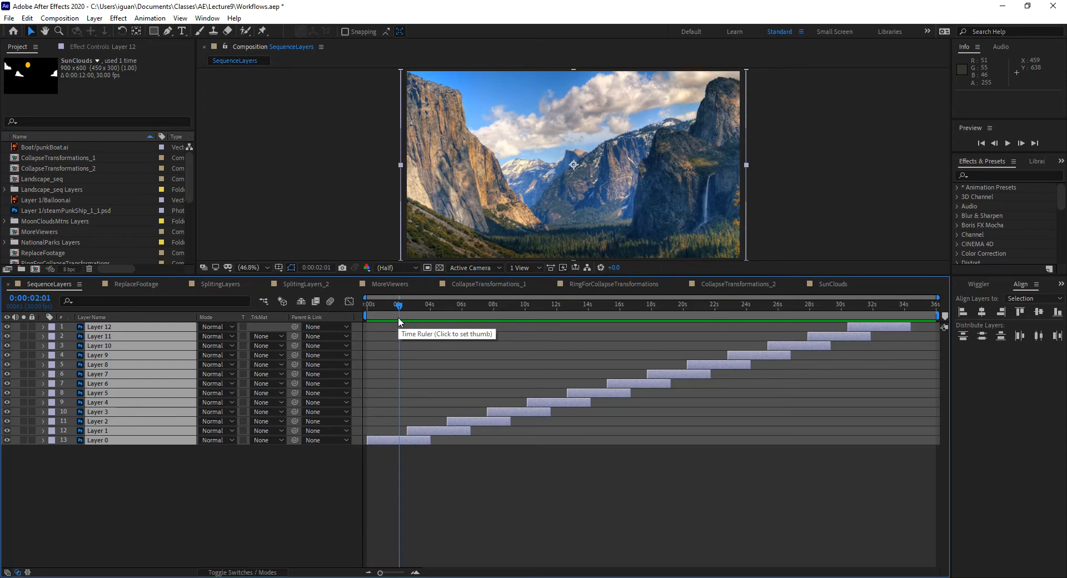
key("ctrl+z")
Try sequencing the selected layers with Overlap enabled, a duration of 0:00:02:00 and the Dissolve Front Layer transition
right_click(393, 436)
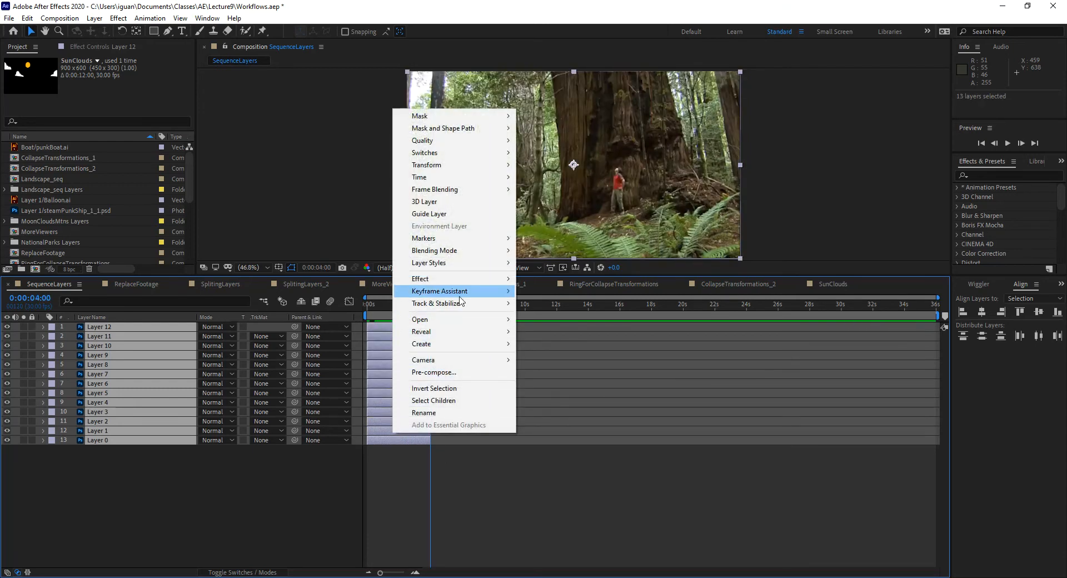
mouse_move(462, 292)
left_click(585, 389)
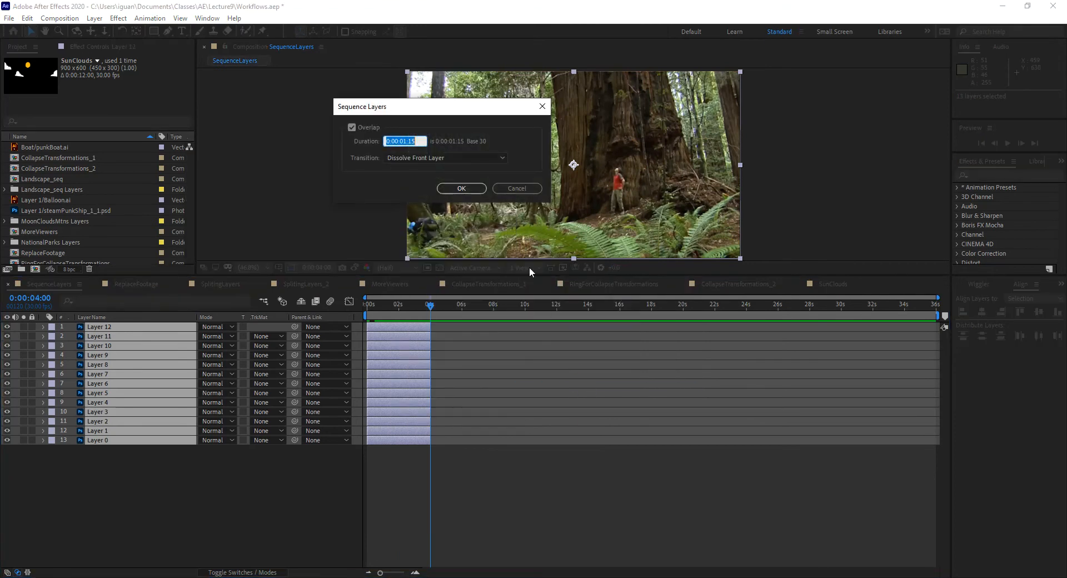
left_click(406, 141)
left_click_drag(403, 140, 297, 144)
type("200")
left_click(449, 188)
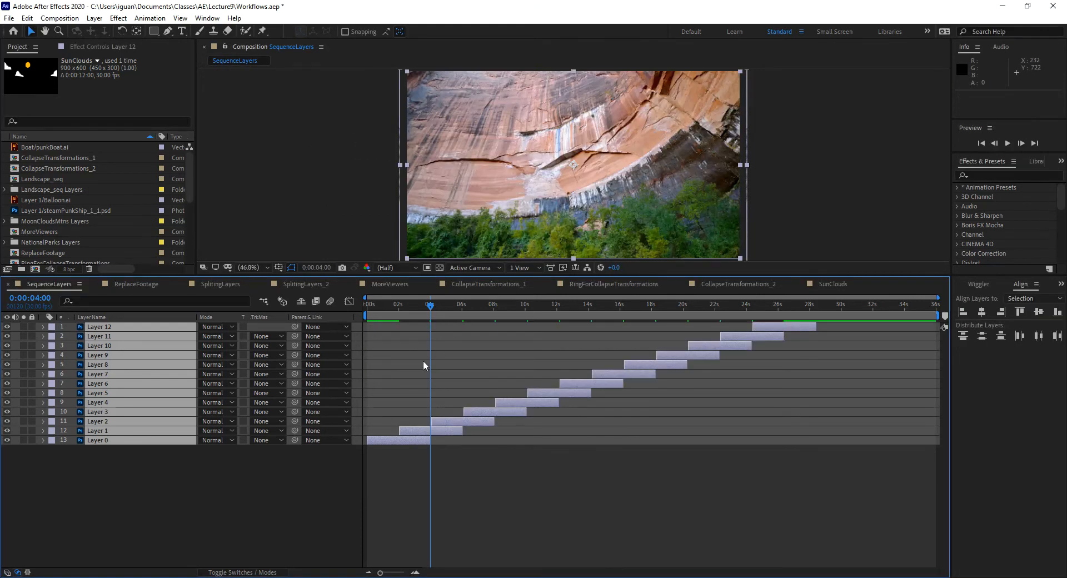
Preview the slideshow from 0:00:00:00 and undo the two-second overlap sequencing
left_click_drag(398, 305, 348, 328)
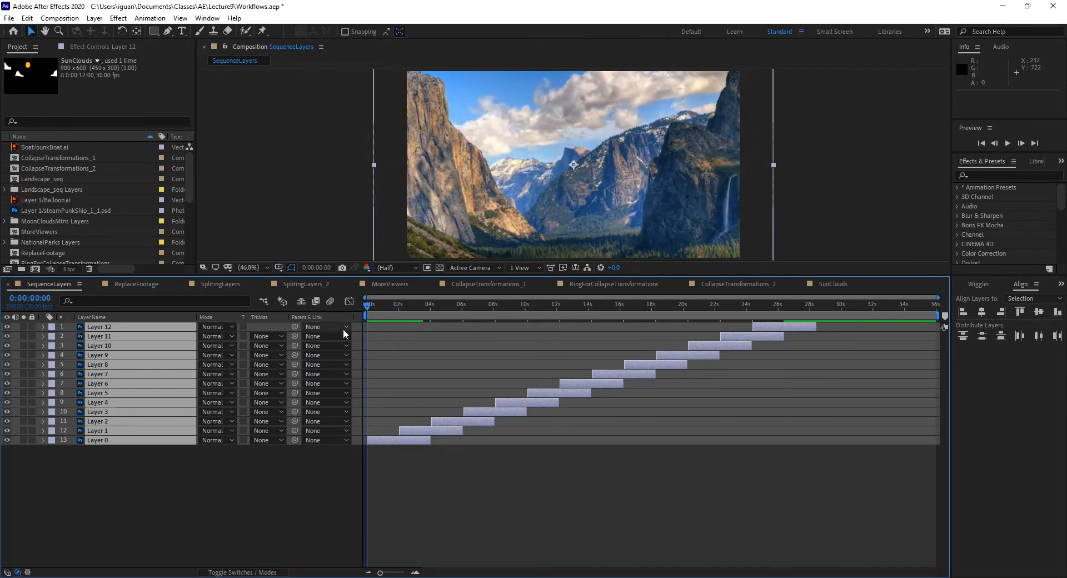
key("space")
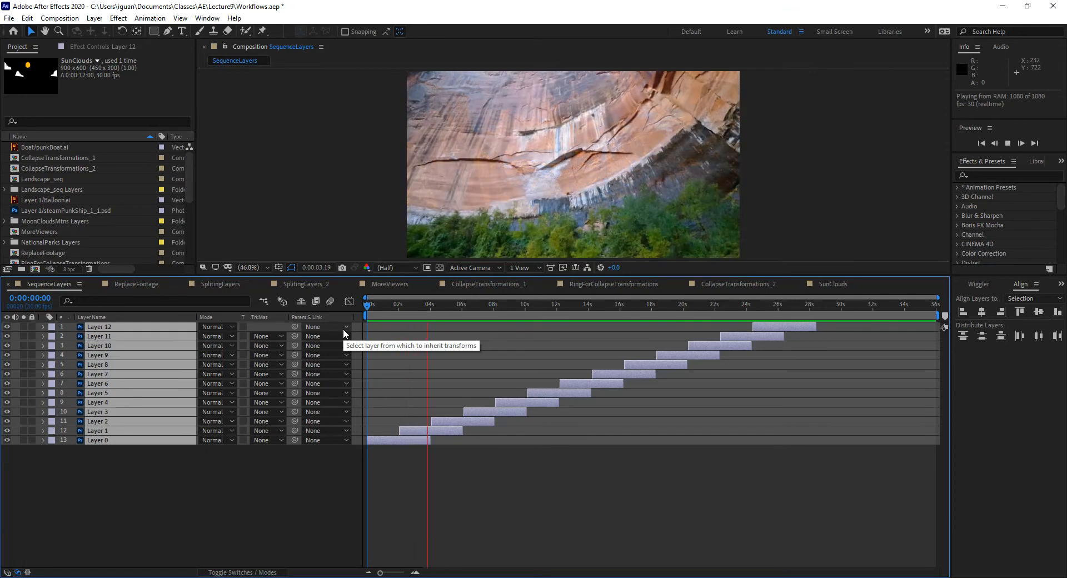
key("space")
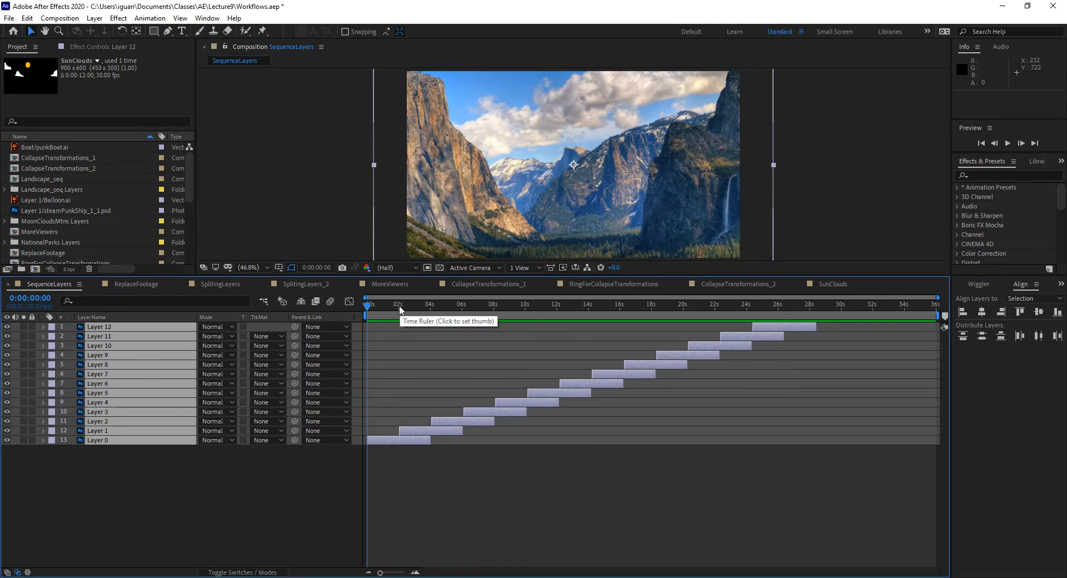
key("ctrl+z")
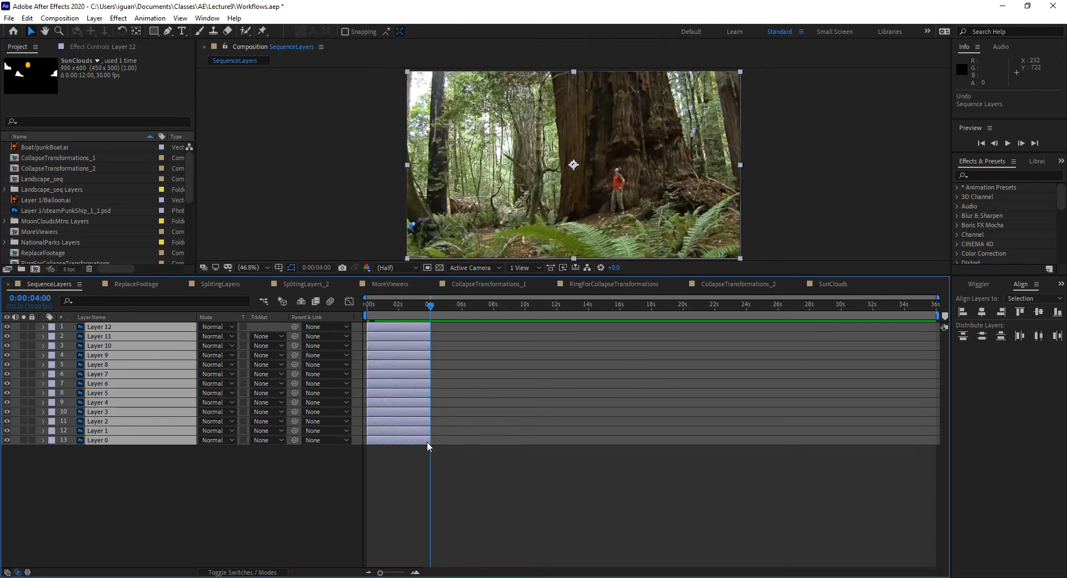
Move the ending Scale keyframes of all the layers to 0:00:04:00, and collapse the keyframed properties
key("u")
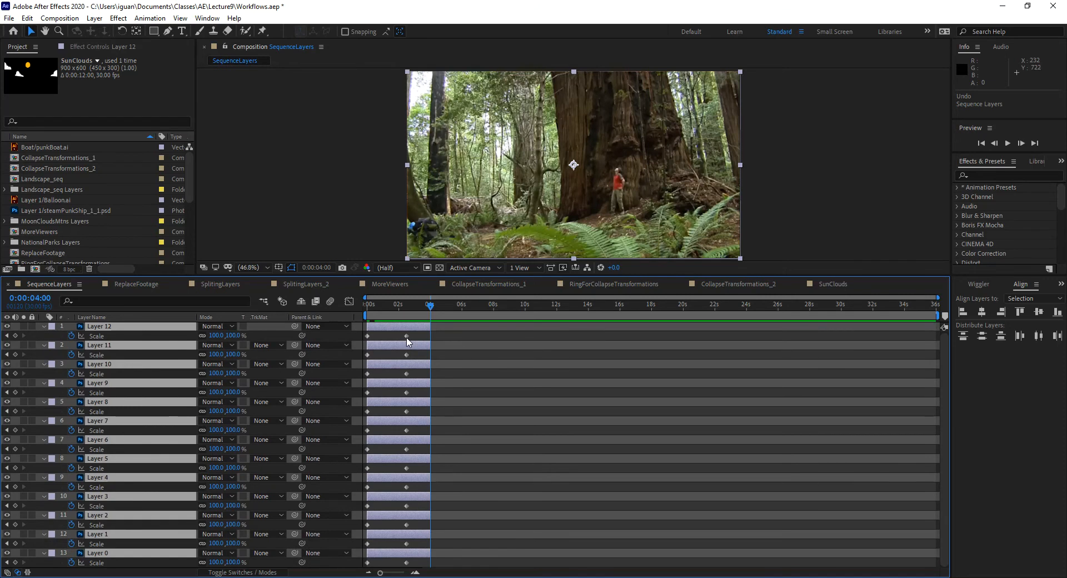
left_click_drag(402, 332, 412, 567)
left_click_drag(407, 337, 429, 341)
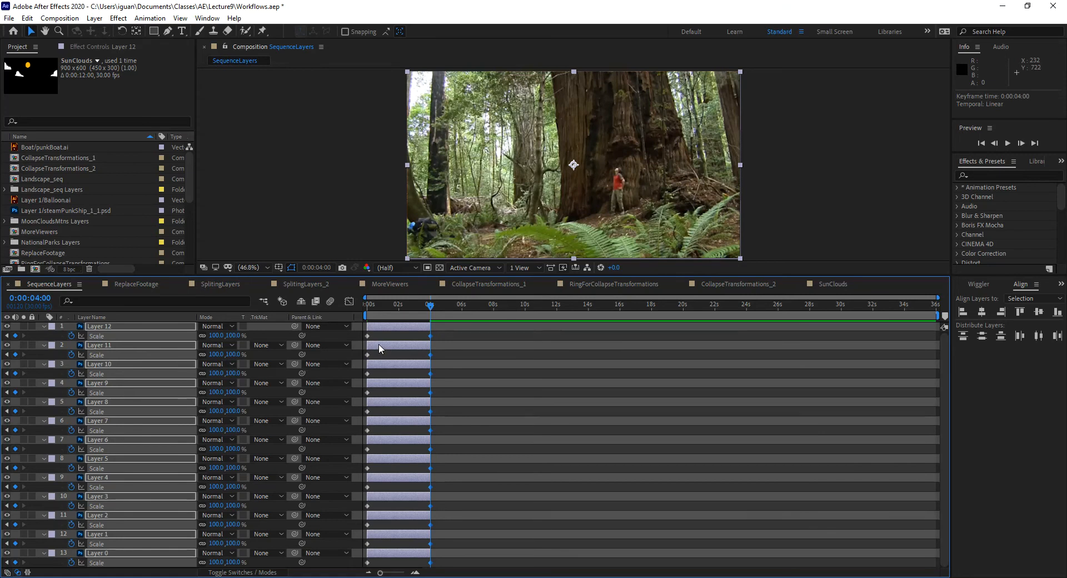
key("u")
Try sequencing the layers in their current selection order with a 0:00:02:00 overlap and Dissolve Front Layer transition, and undo it
right_click(379, 343)
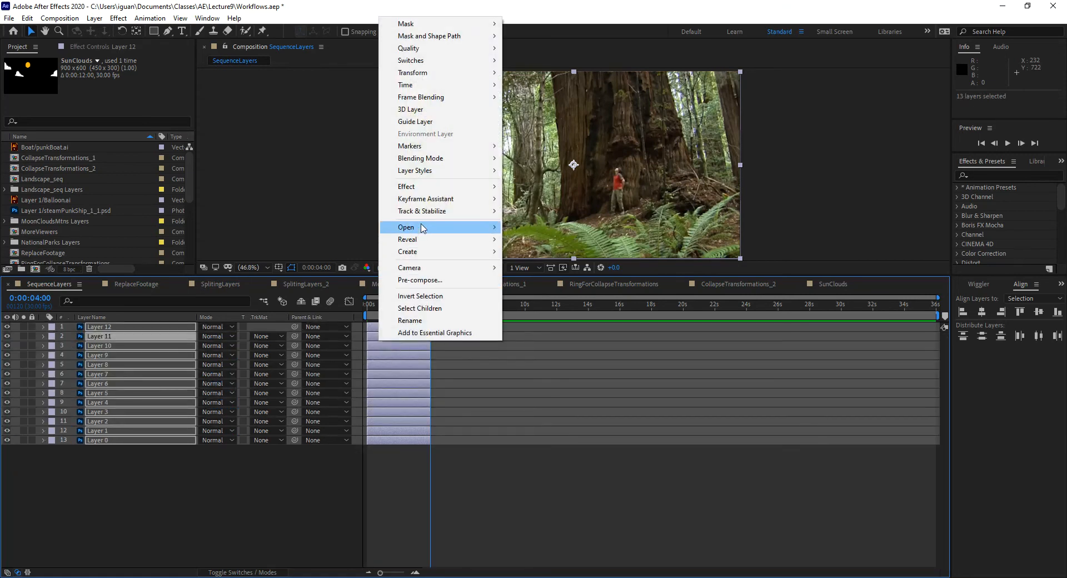
mouse_move(433, 198)
left_click(548, 297)
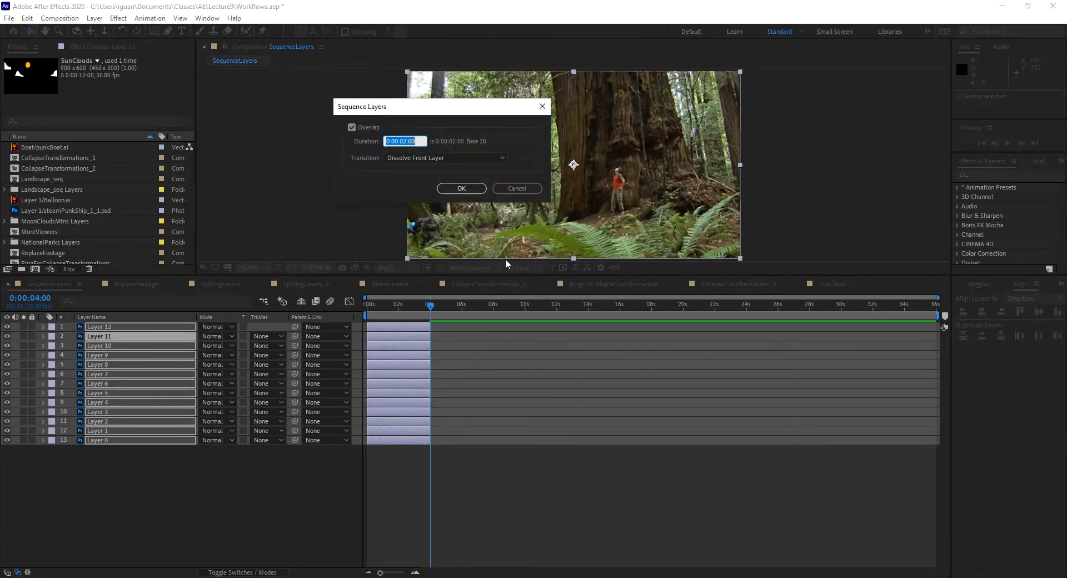
left_click(461, 187)
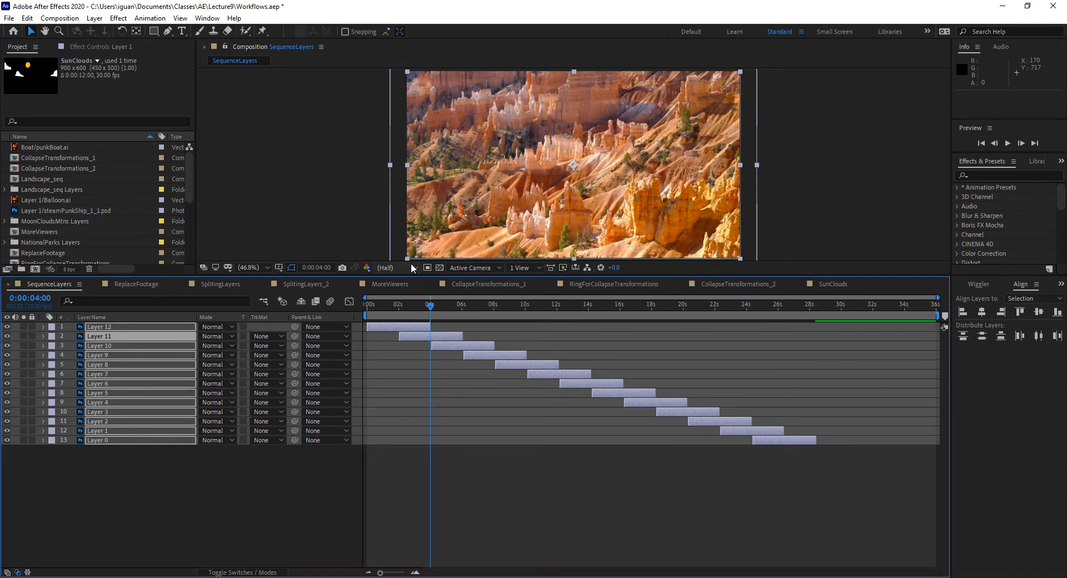
key("ctrl+z")
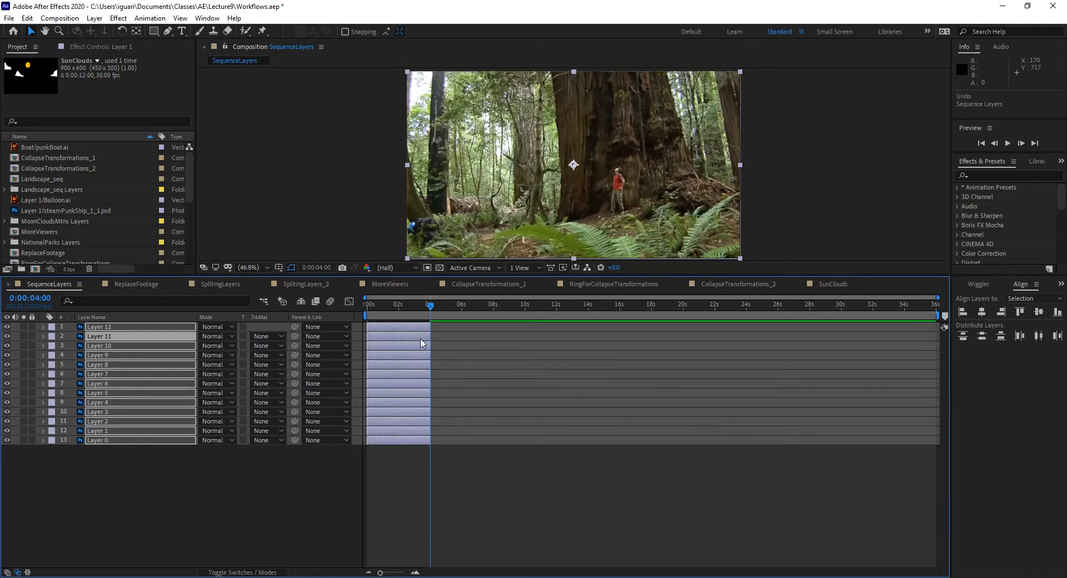
Reselect the layers in order from Layer 0 up to Layer 12
right_click(122, 421)
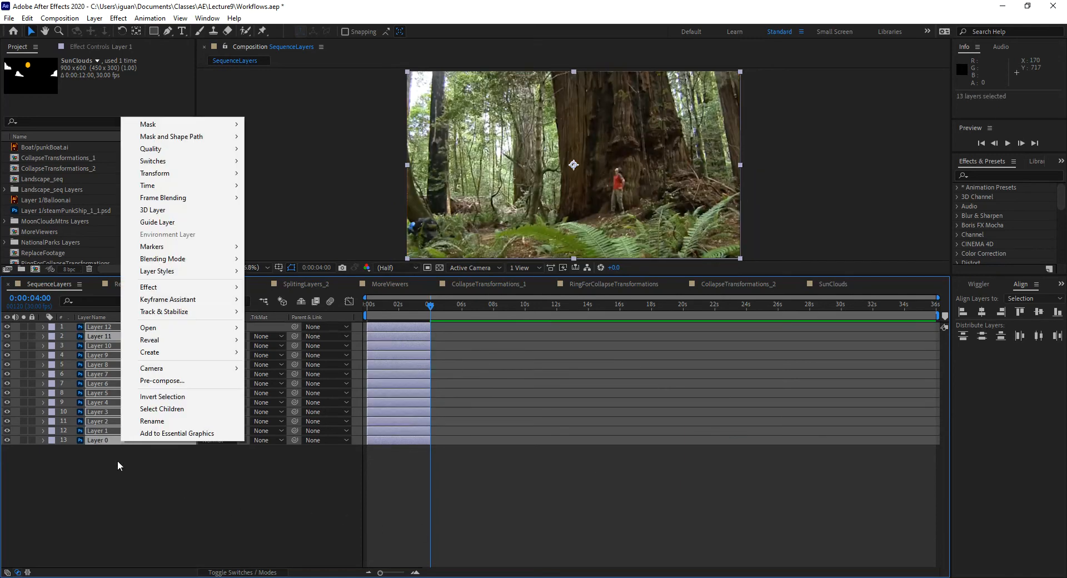
left_click(125, 430)
left_click(105, 439)
left_click(121, 326, "shift")
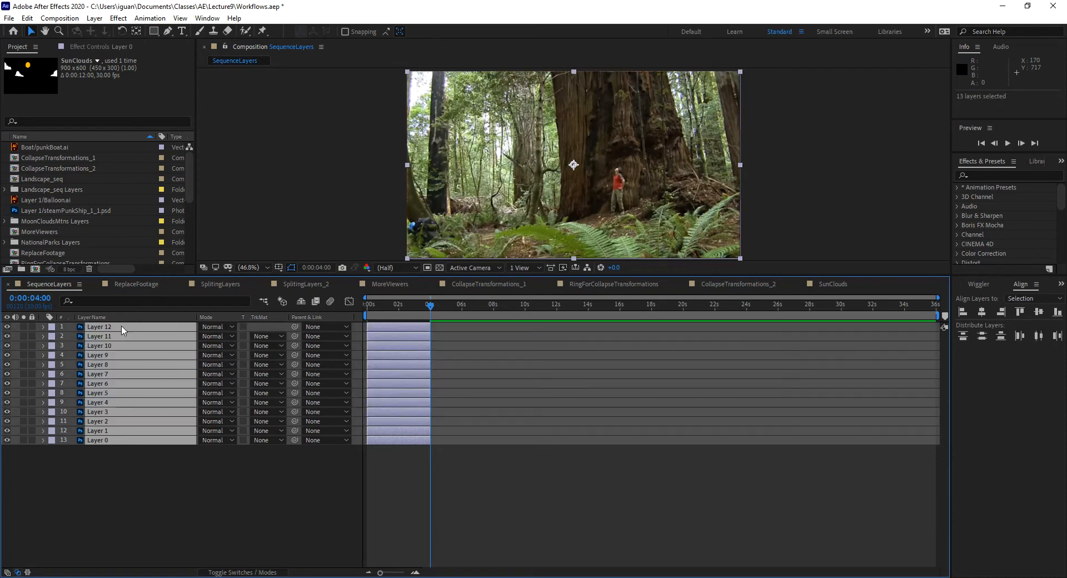
Apply Sequence Layers to the selected layers with a 0:00:02:00 overlap and Dissolve Front Layer transition, and preview the slideshow
right_click(122, 328)
mouse_move(221, 185)
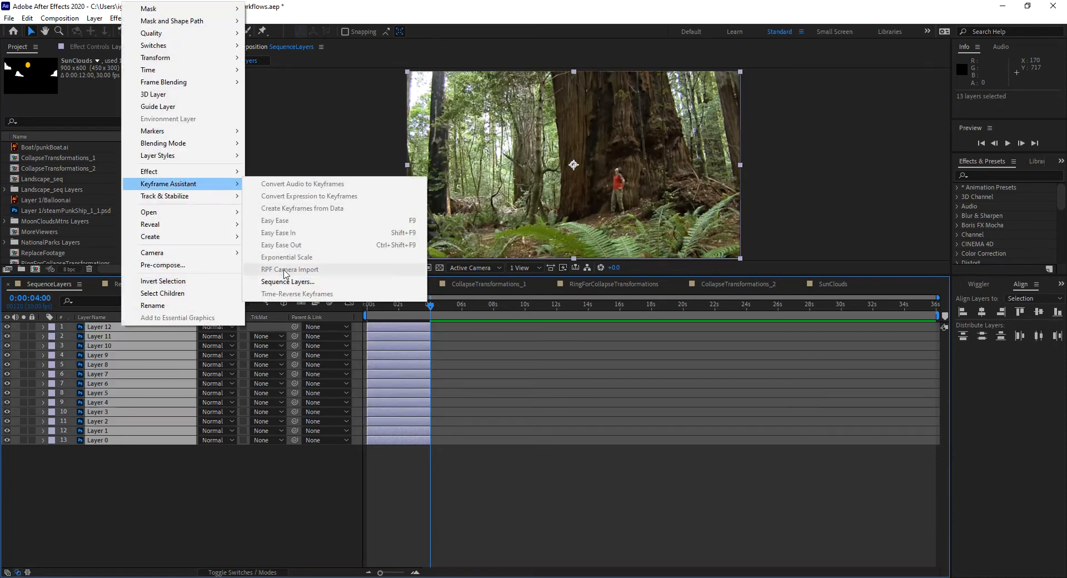
left_click(289, 283)
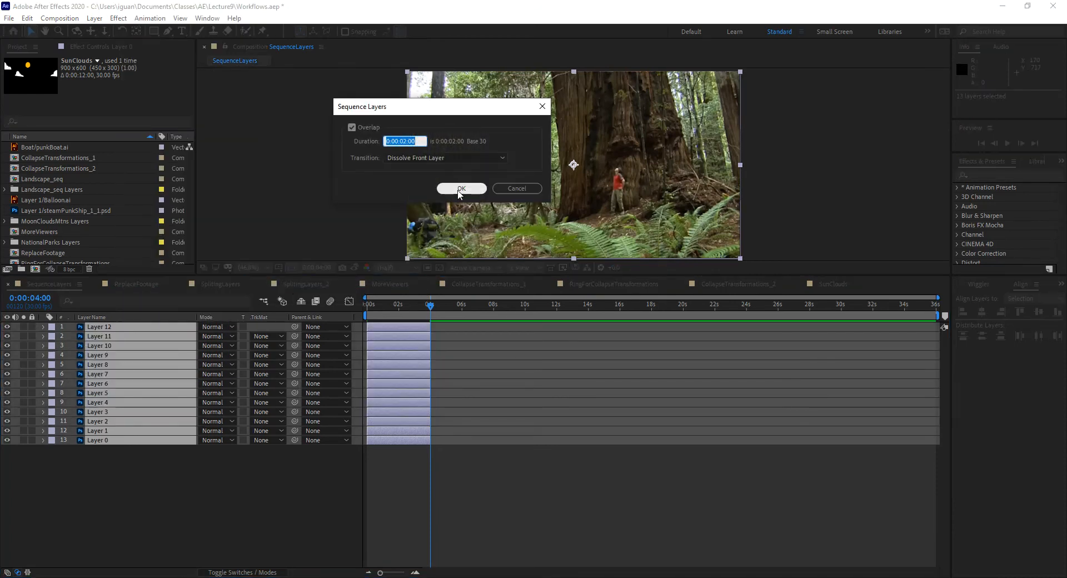
left_click(460, 189)
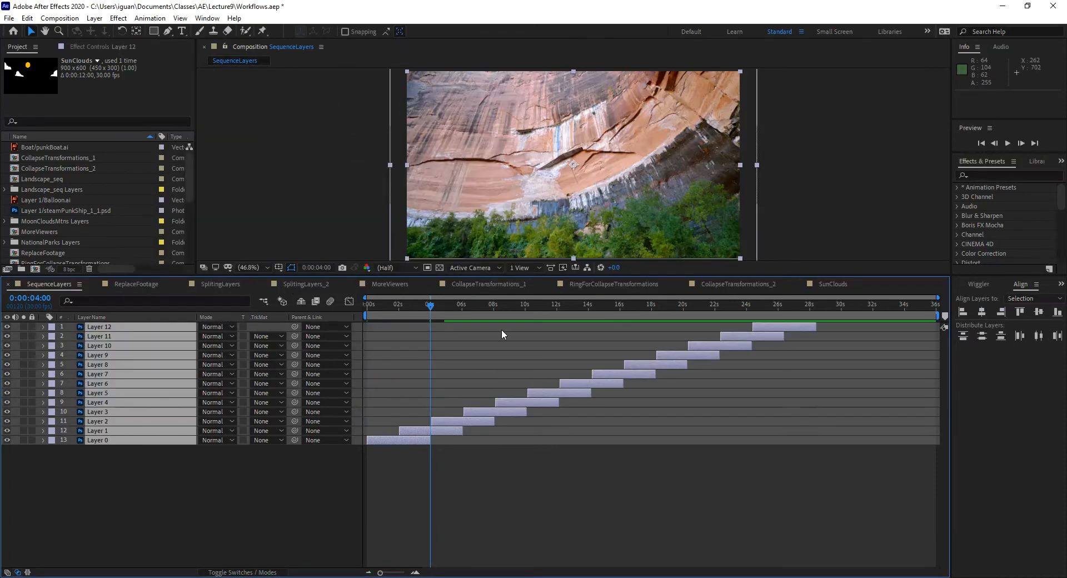
key("space")
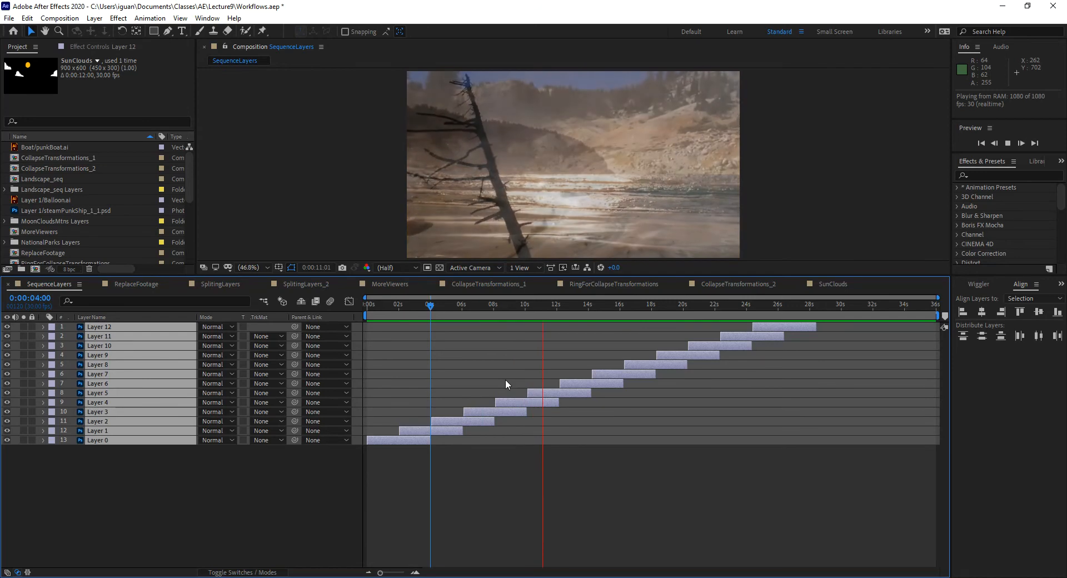
key("space")
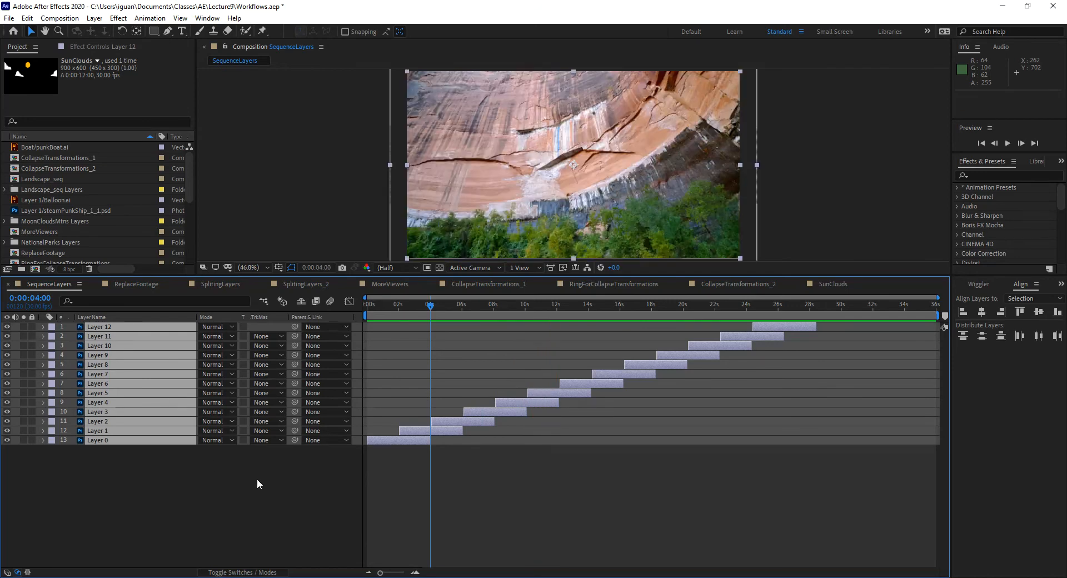
Switch to the ReplaceFootage composition and preview the airship animation in an enlarged composition viewer
left_click(141, 283)
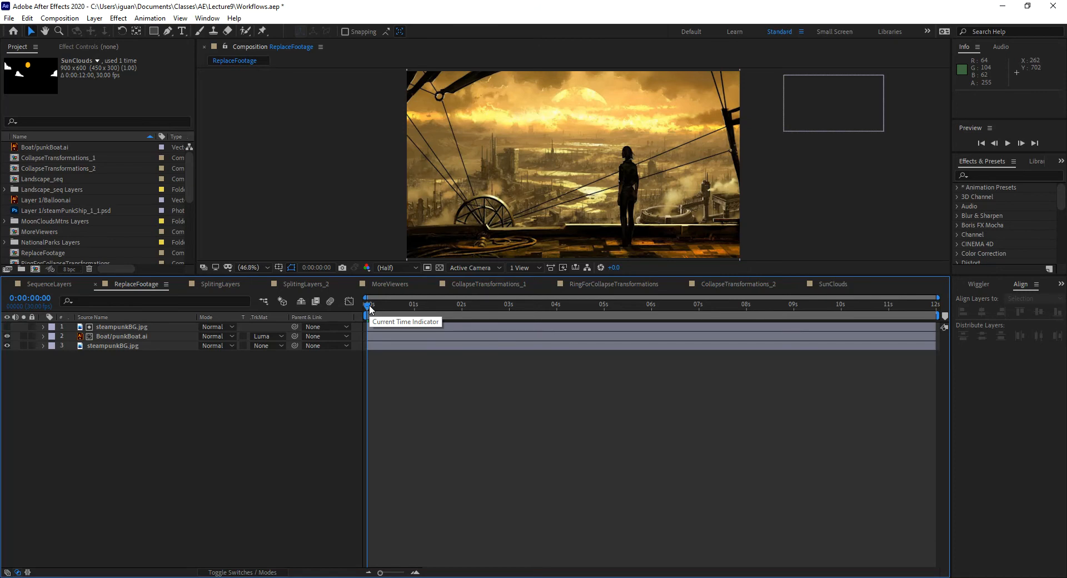
key("space")
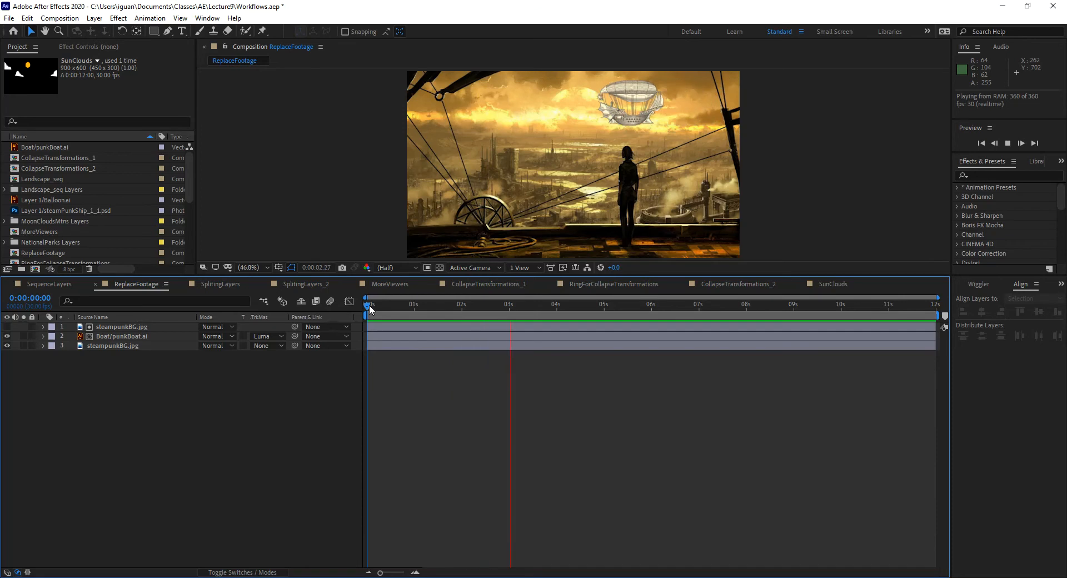
key("space")
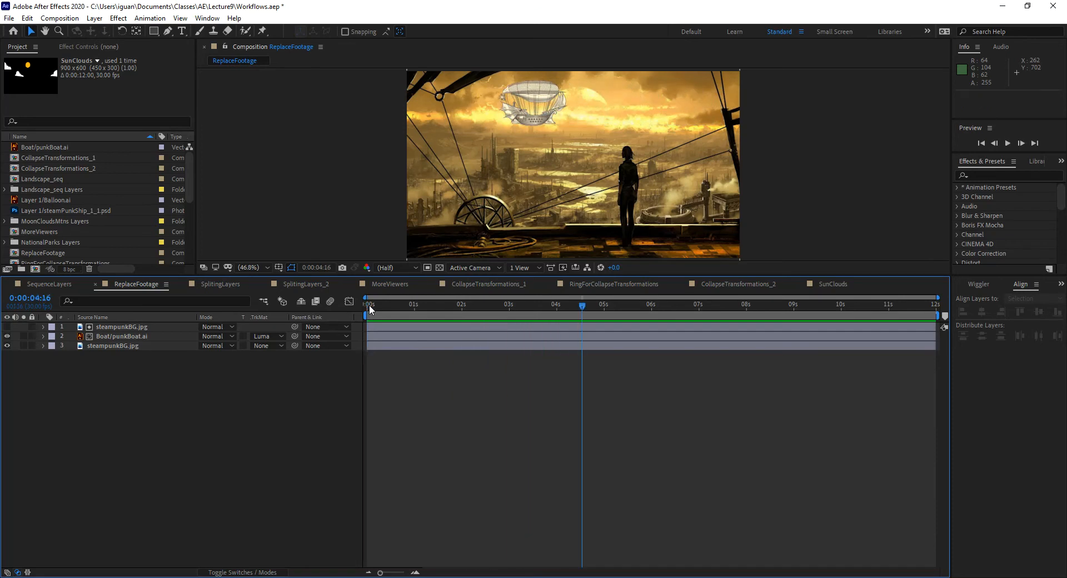
left_click_drag(354, 277, 338, 395)
key("space")
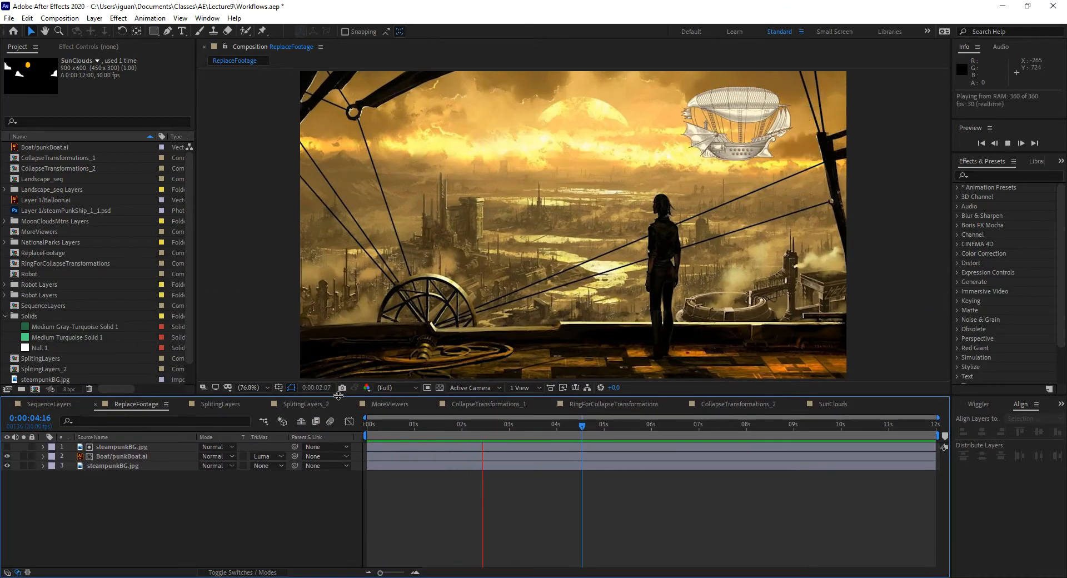
key("space")
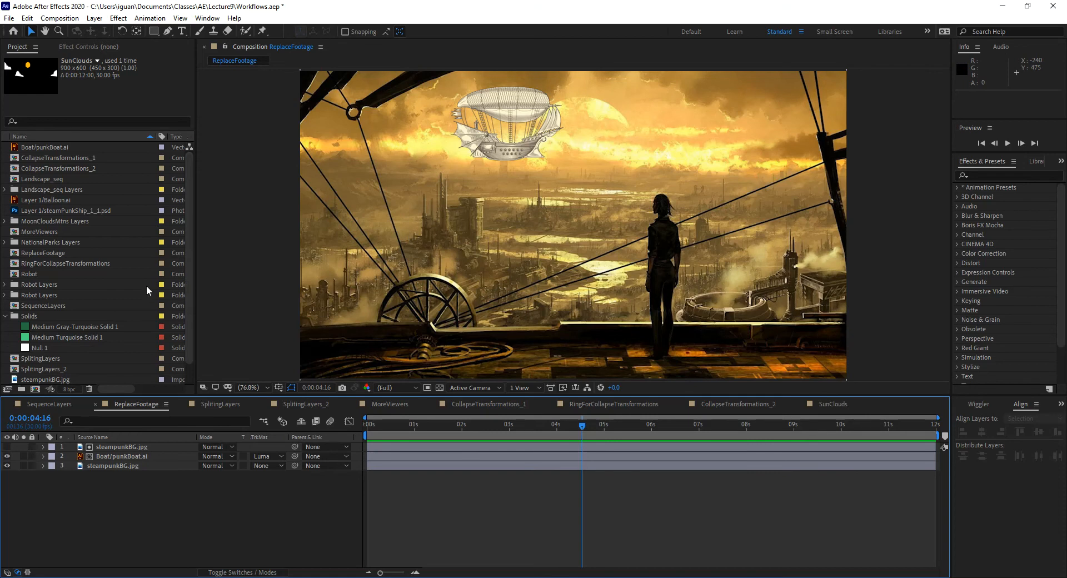
Select the Layer 1/steamPunkShip_1_1.psd footage in the project and scrub the airship animation, stopping at 0:00:03:14
left_click(39, 211)
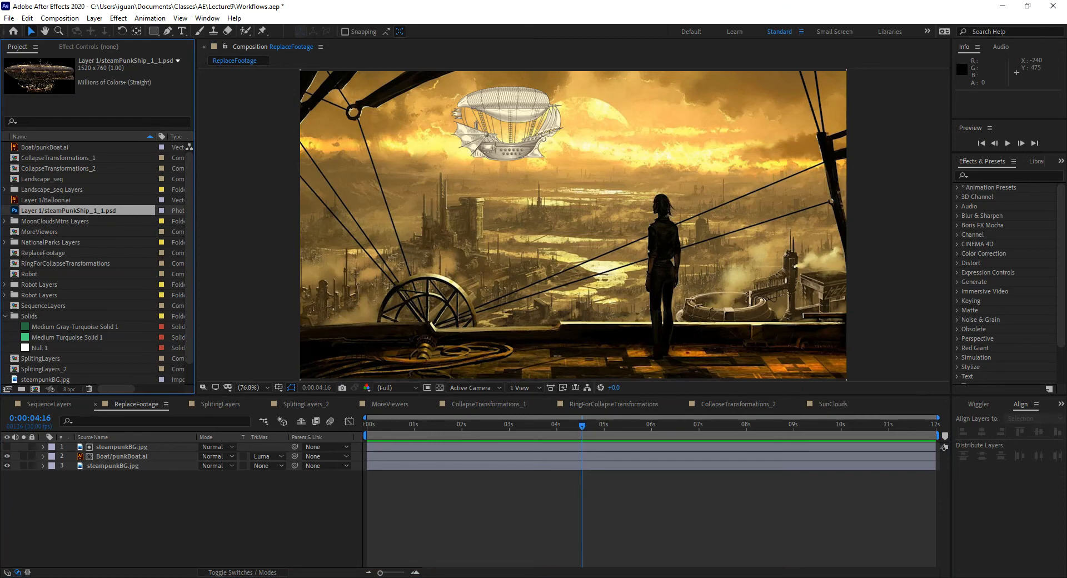
left_click(441, 424)
left_click_drag(451, 423, 631, 428)
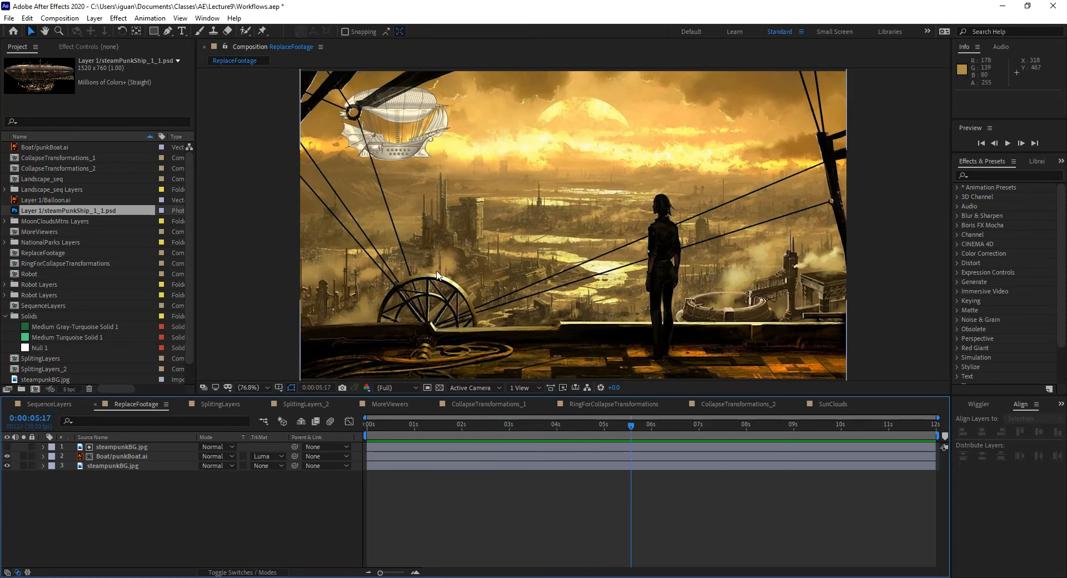
mouse_move(546, 423)
left_mouse_down()
mouse_move(514, 426)
mouse_move(531, 432)
left_mouse_up()
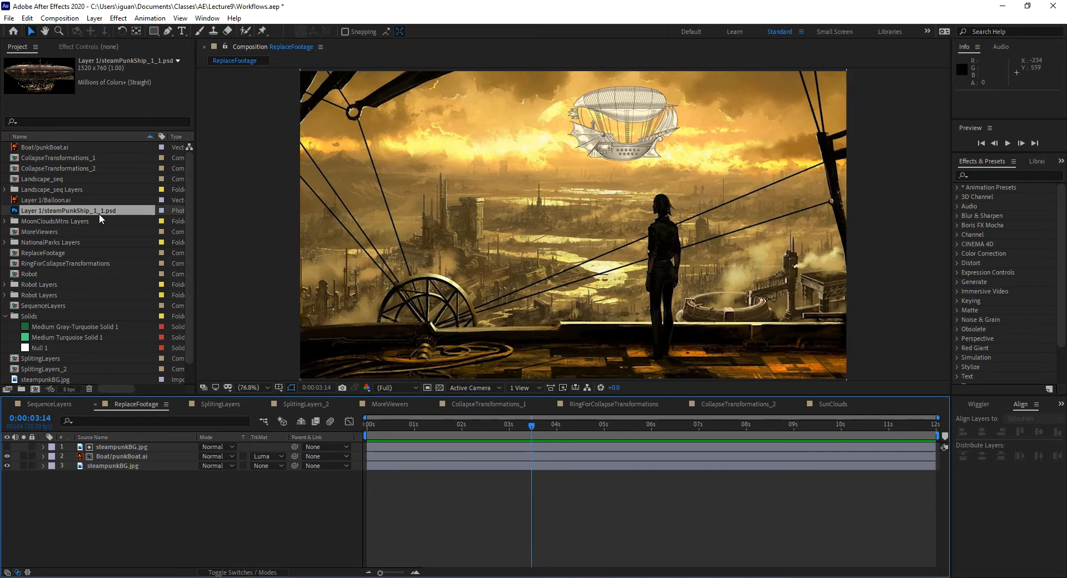
Try replacing the Boat/punkBoat.ai layer's source with Layer 1/steamPunkShip_1_1.psd twice, undoing each replacement
left_click(125, 455)
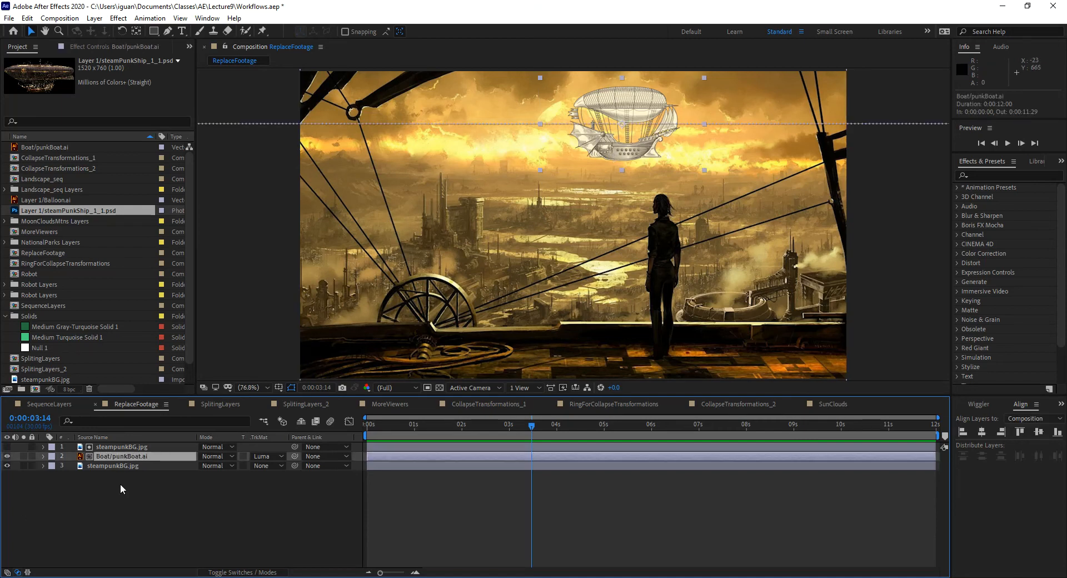
left_click(71, 212)
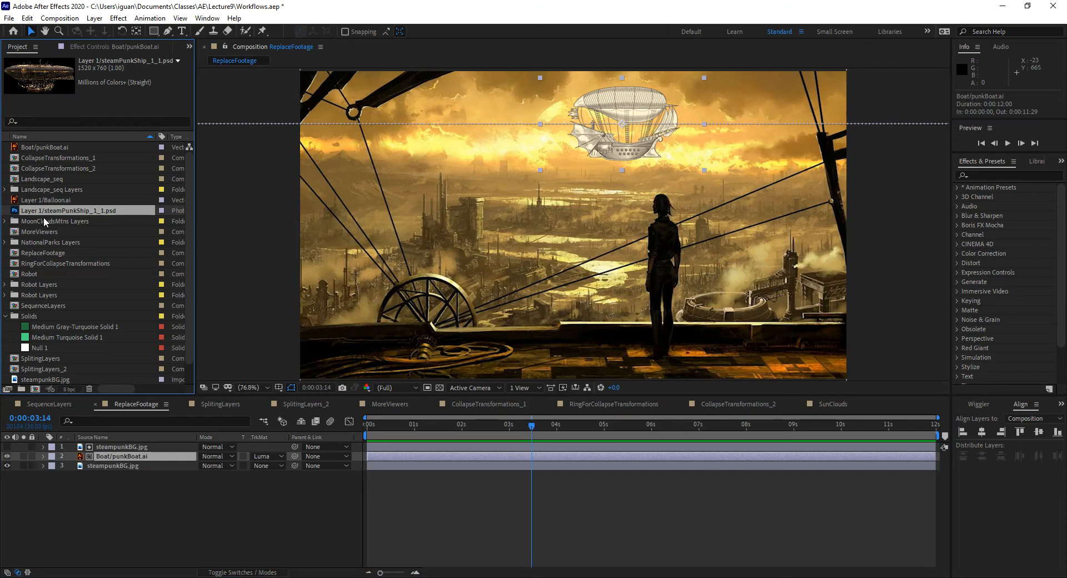
key("ctrl+alt+slash")
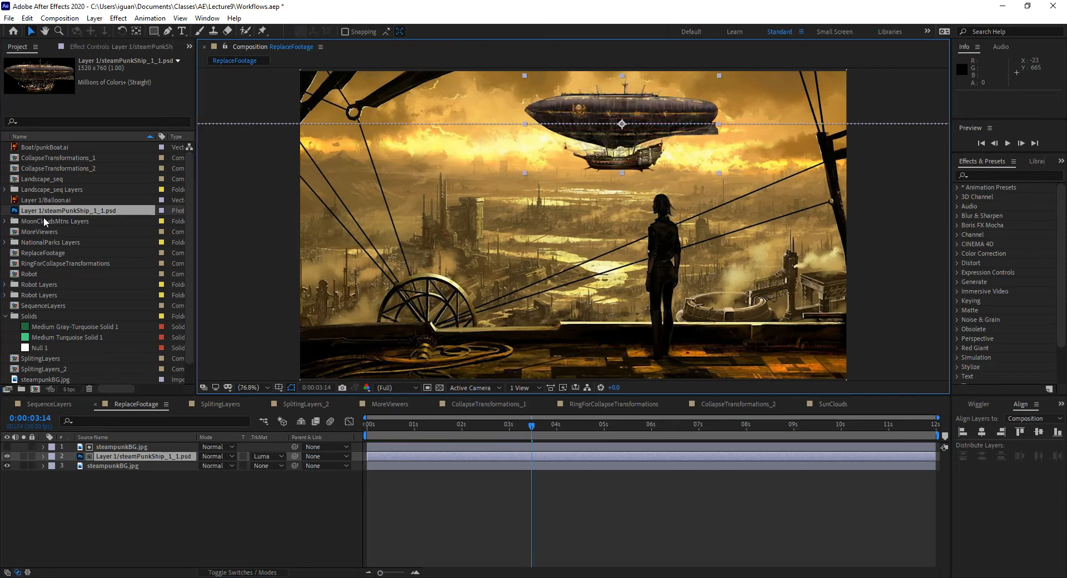
key("ctrl+z")
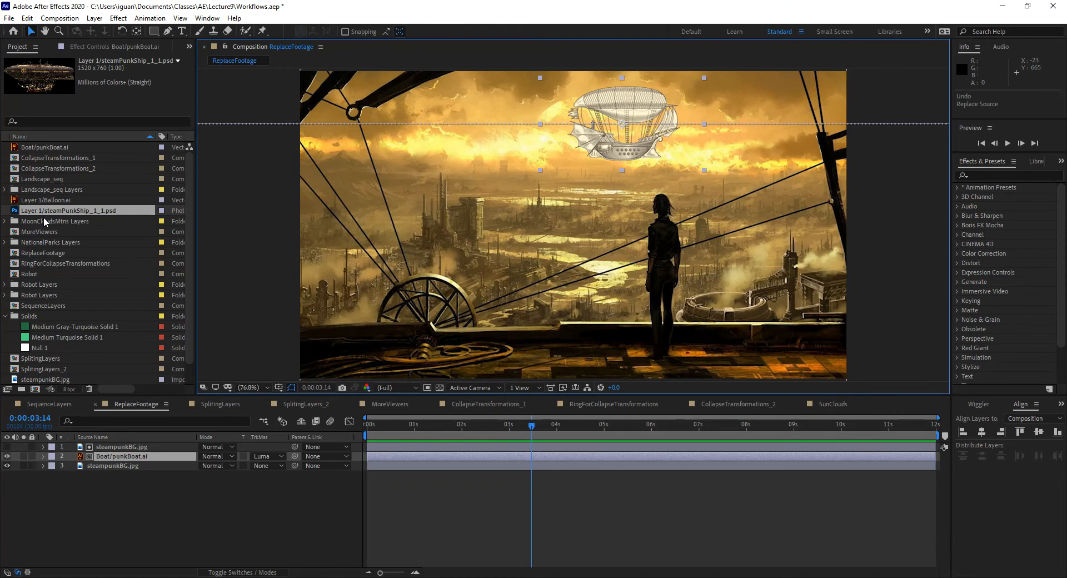
key("ctrl+alt+slash")
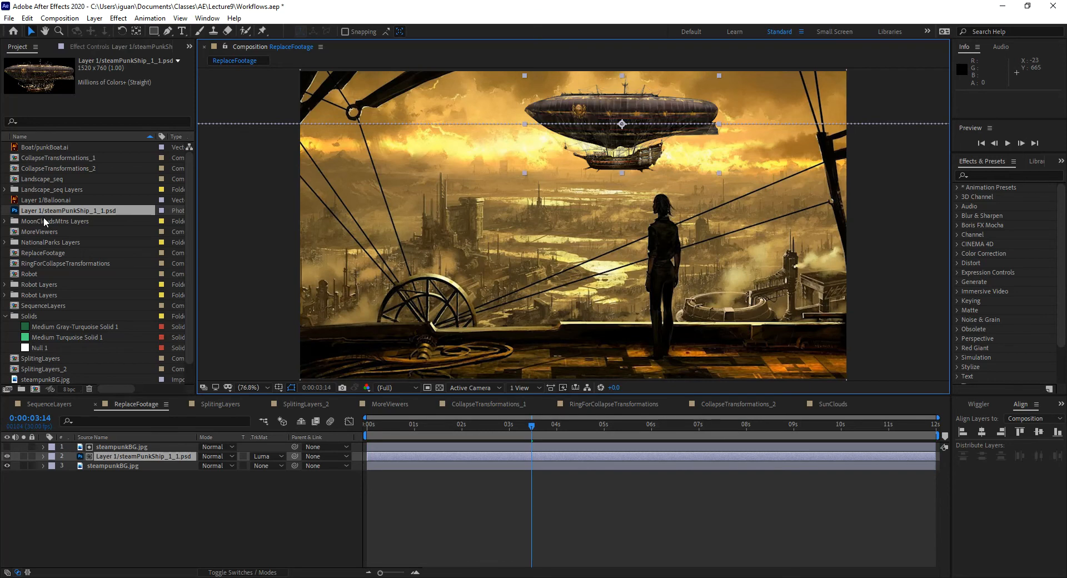
key("ctrl+z")
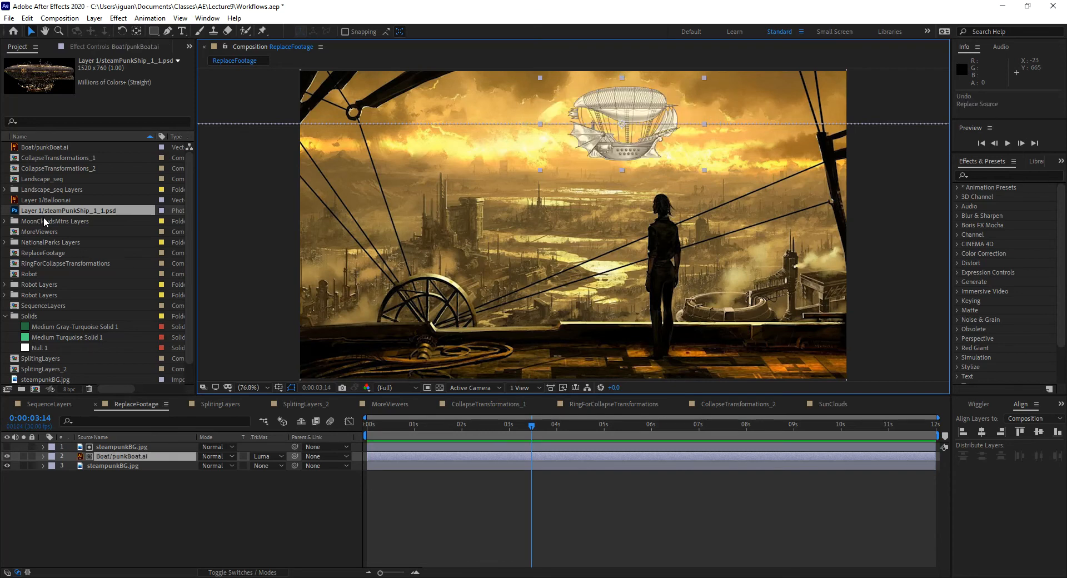
Try swapping the Boat/punkBoat.ai layer's source for Layer 1/steamPunkShip_1_1.psd again, scrub the inherited animation, and undo the replacements
left_click_drag(75, 211, 115, 456)
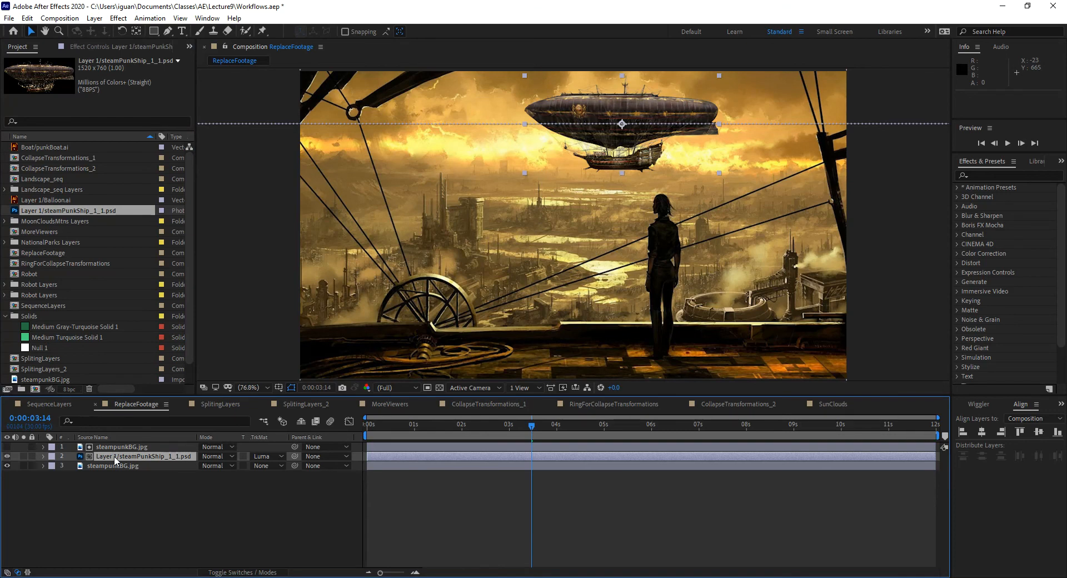
key("ctrl+z")
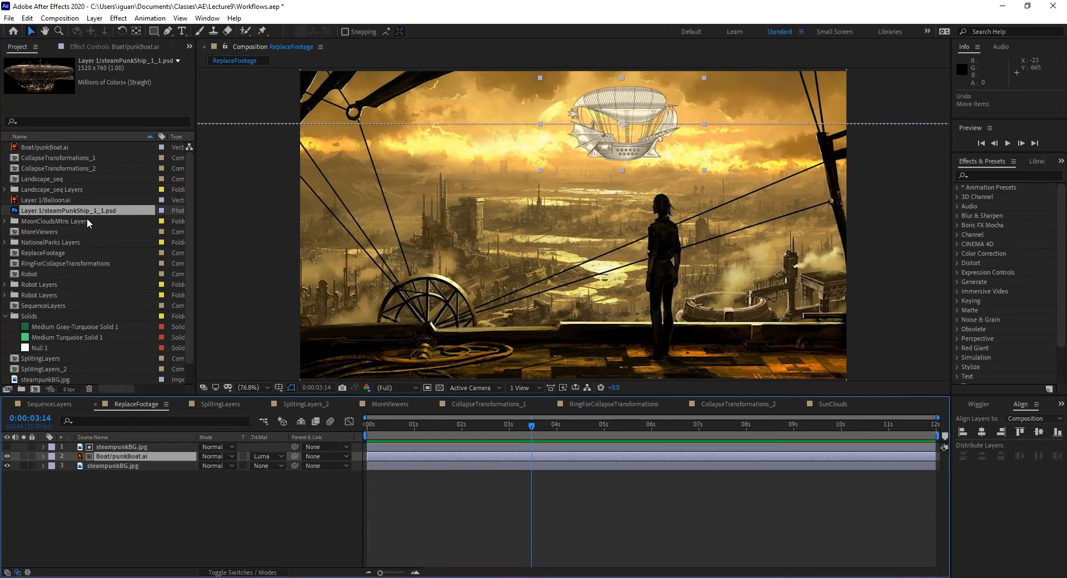
left_click_drag(88, 209, 140, 462)
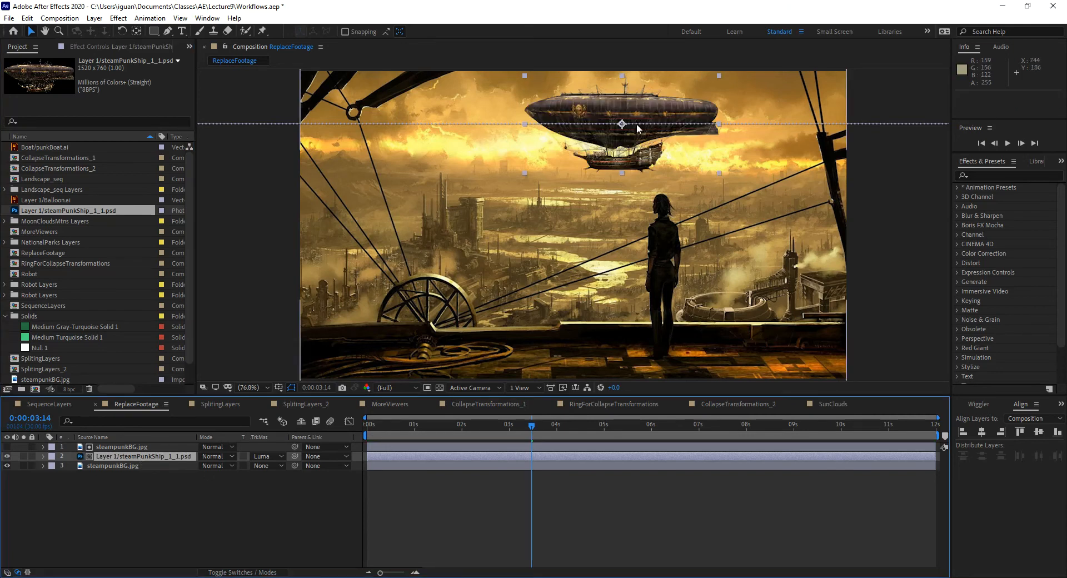
left_click_drag(418, 429, 508, 438)
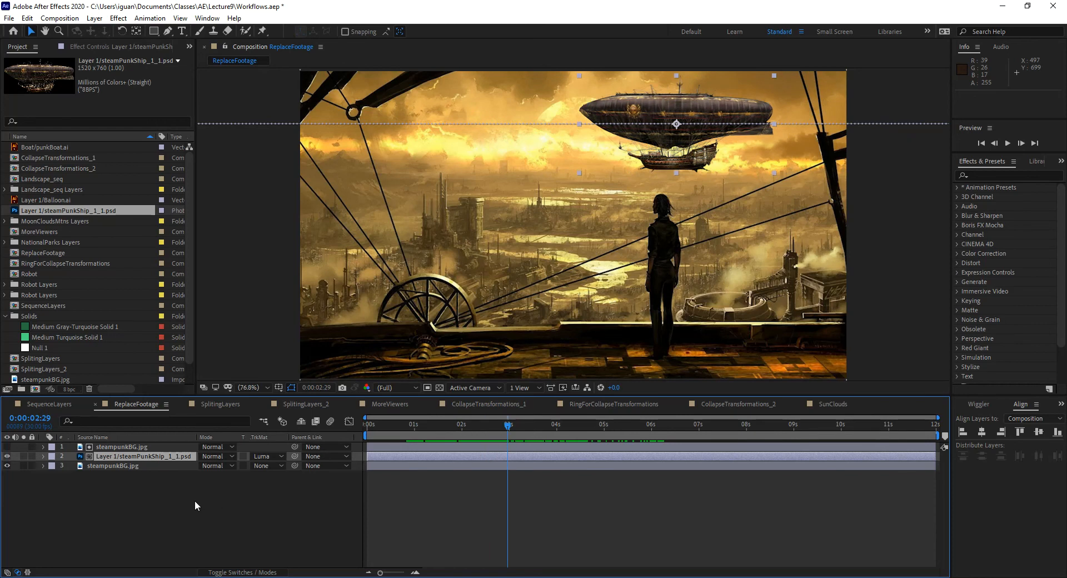
key("ctrl+z")
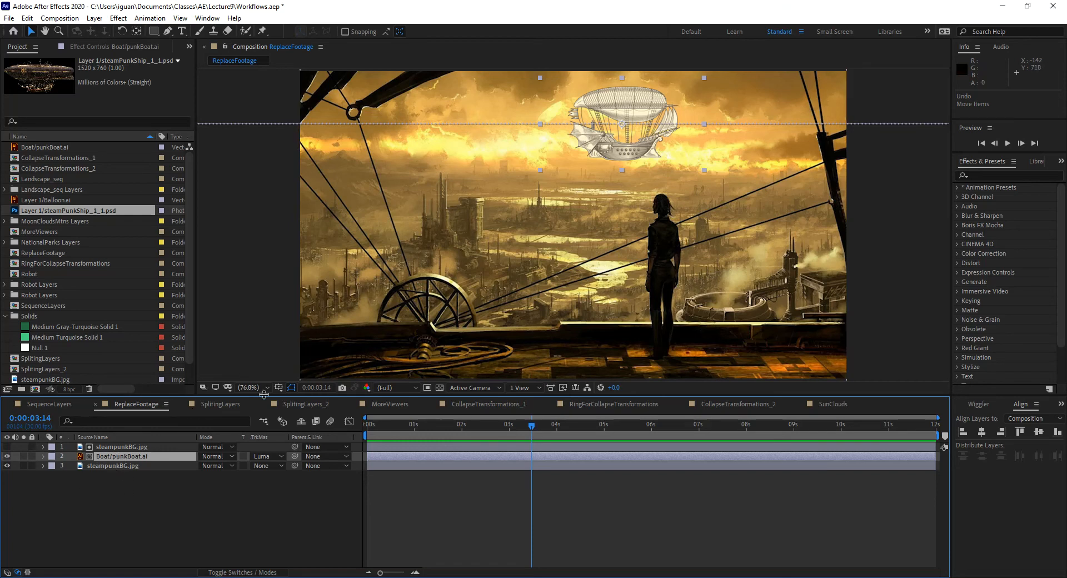
Duplicate the Boat/punkBoat.ai layer twice, reveal both copies' Position, and select the top copy's Position keyframes at 0:00:00:00
left_click(118, 455)
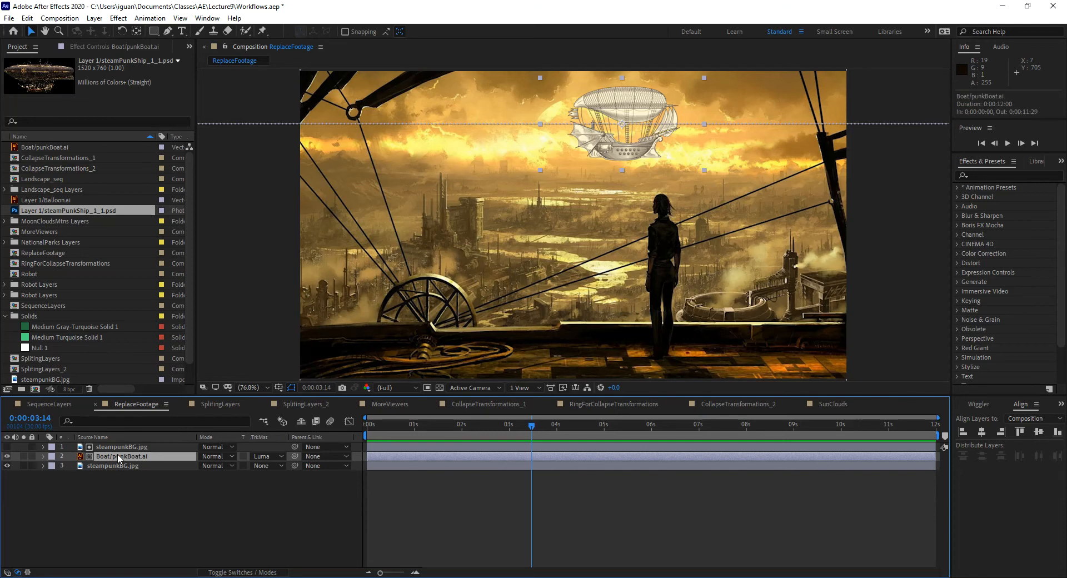
key("ctrl+d")
key("ctrl+d")
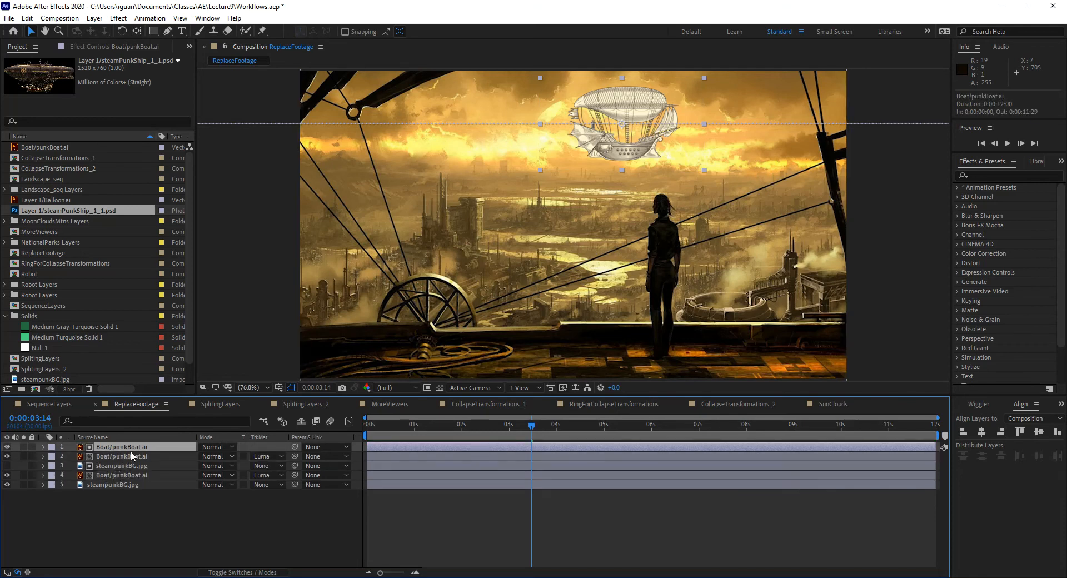
left_click(131, 455, "ctrl")
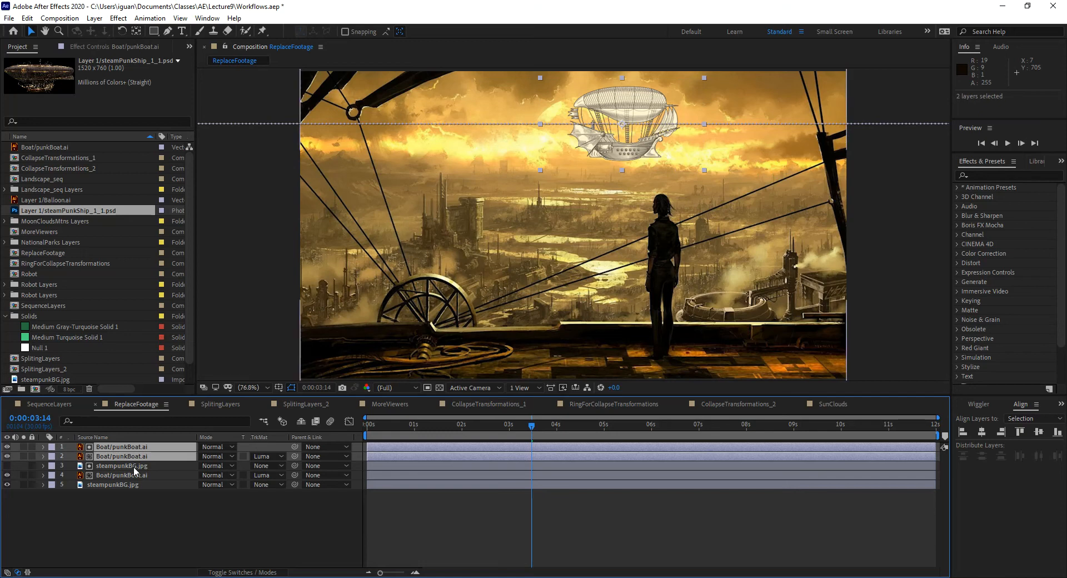
key("p")
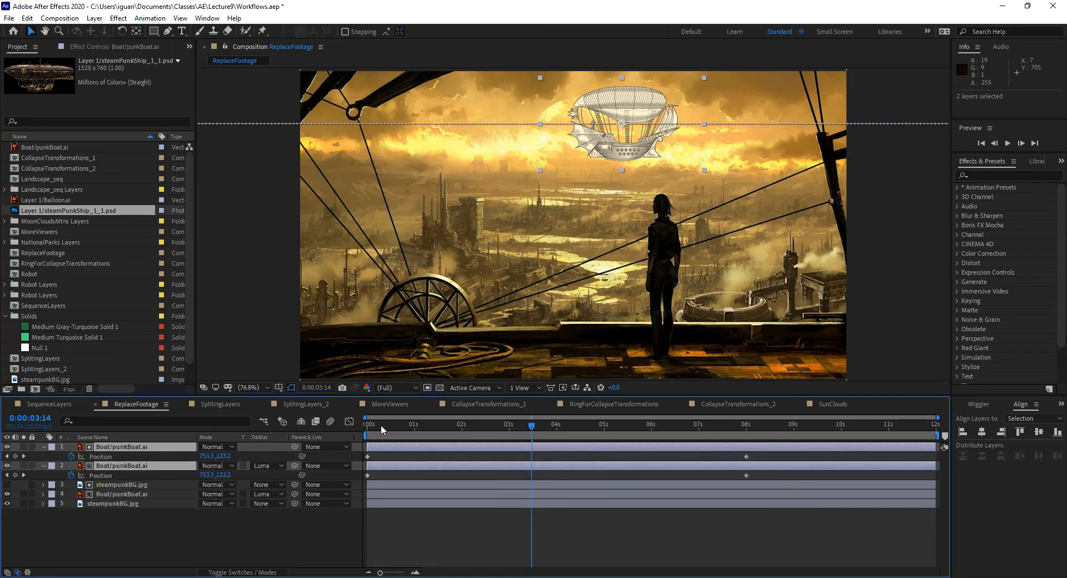
left_click_drag(379, 425, 362, 425)
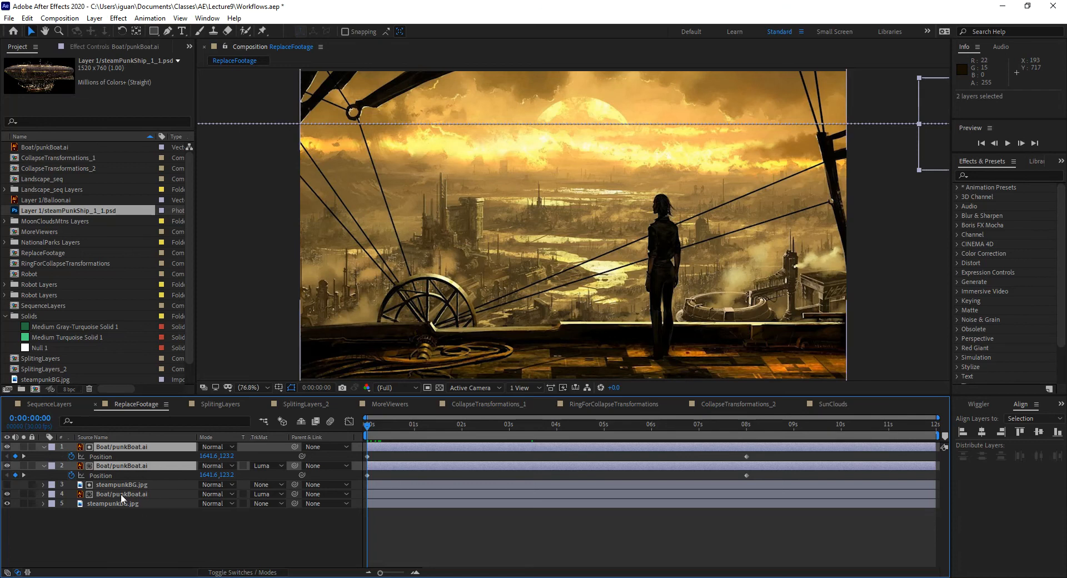
left_click(100, 457)
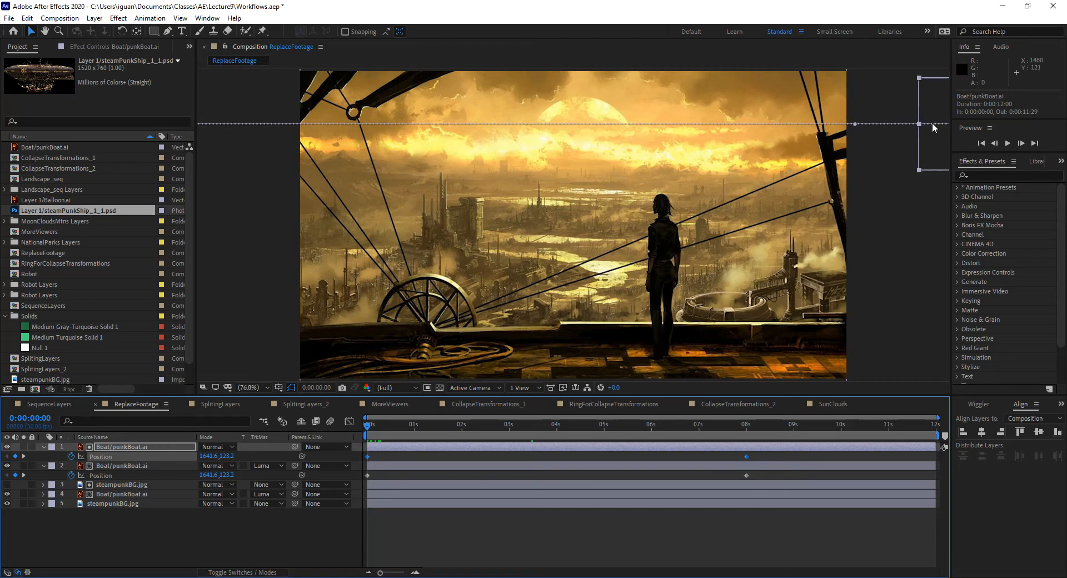
left_click_drag(936, 151, 918, 213)
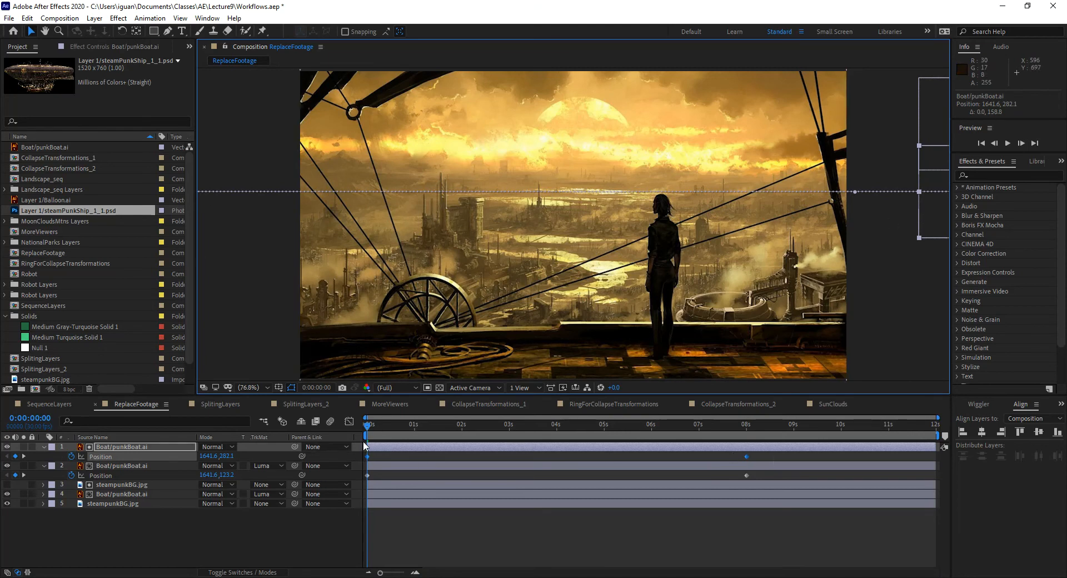
left_click_drag(395, 423, 553, 433)
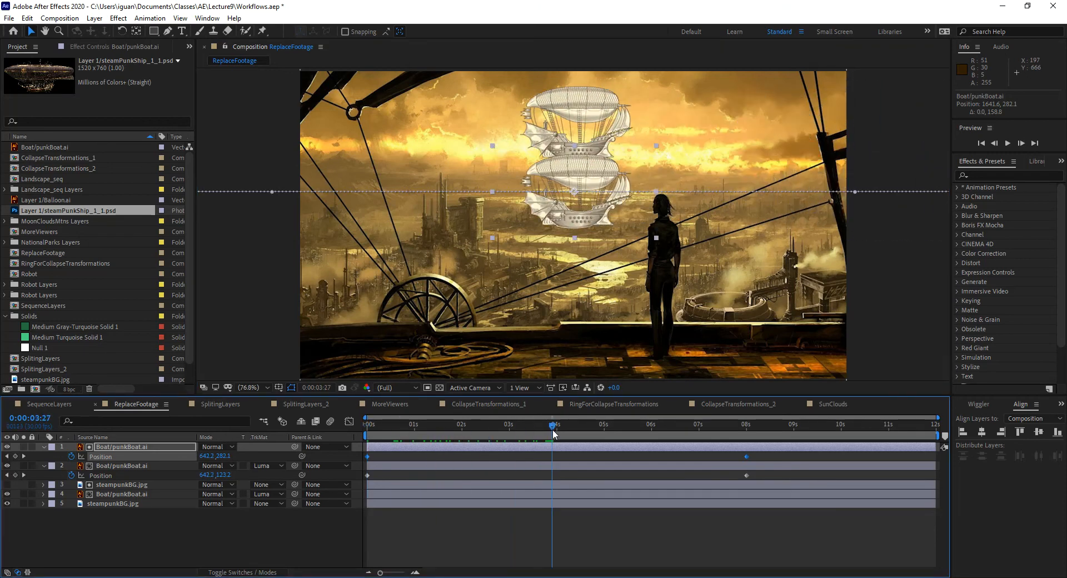
key("ctrl+z")
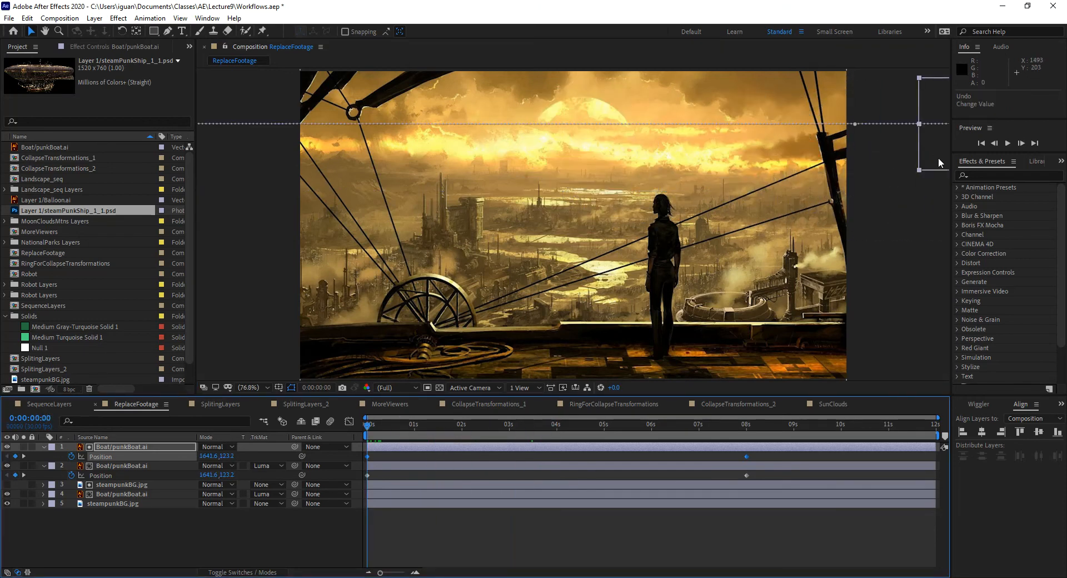
Lower the top boat copy's motion path to a Position of about 1641.6, 366.7, and select the second copy's Position keyframes
left_click_drag(931, 161, 933, 265)
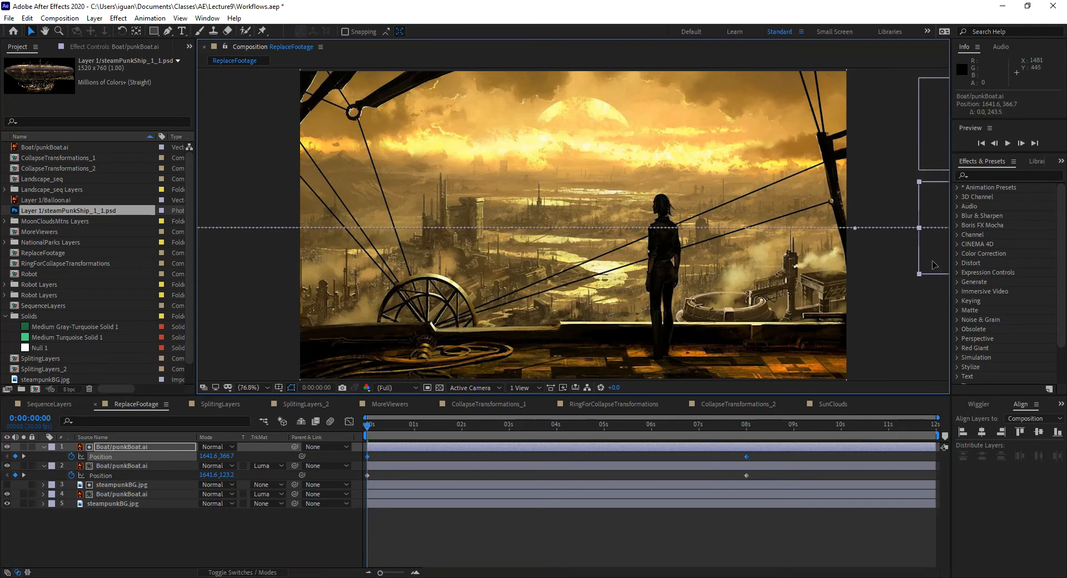
left_click(132, 468)
left_click(98, 475)
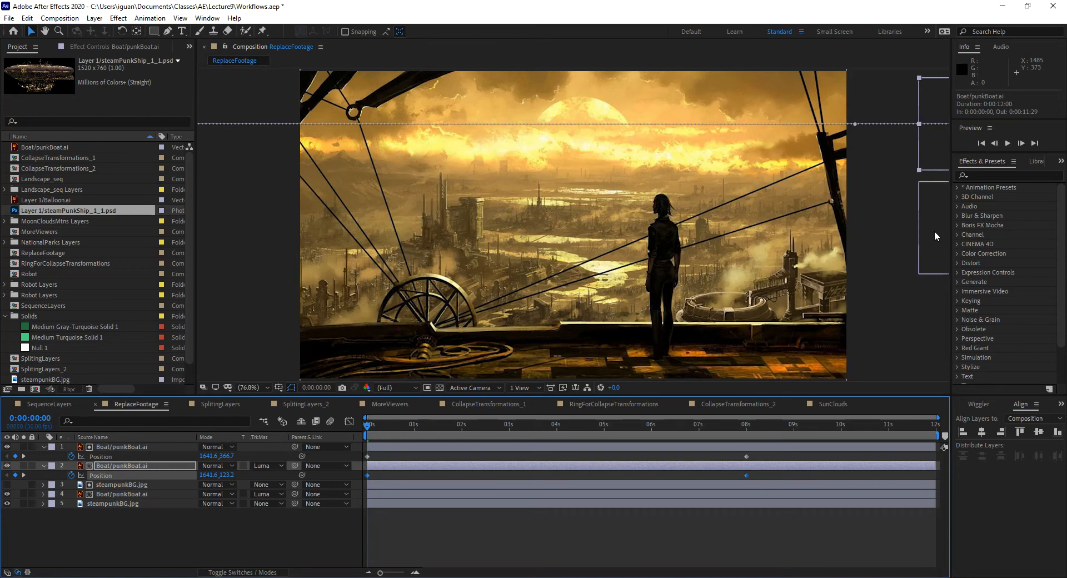
left_click_drag(917, 78, 913, 293)
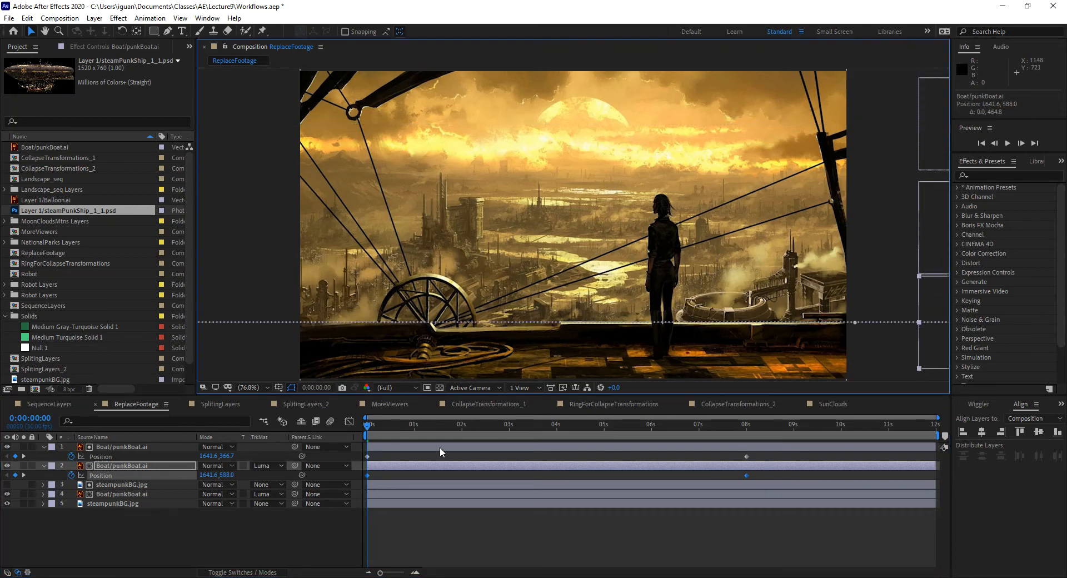
left_click_drag(397, 437, 511, 436)
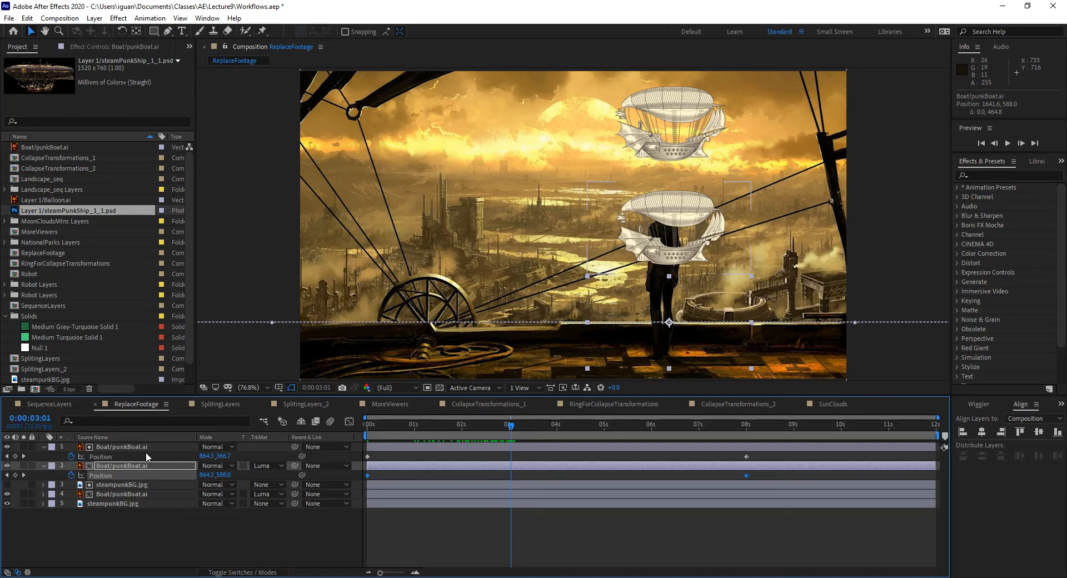
key("ctrl+z")
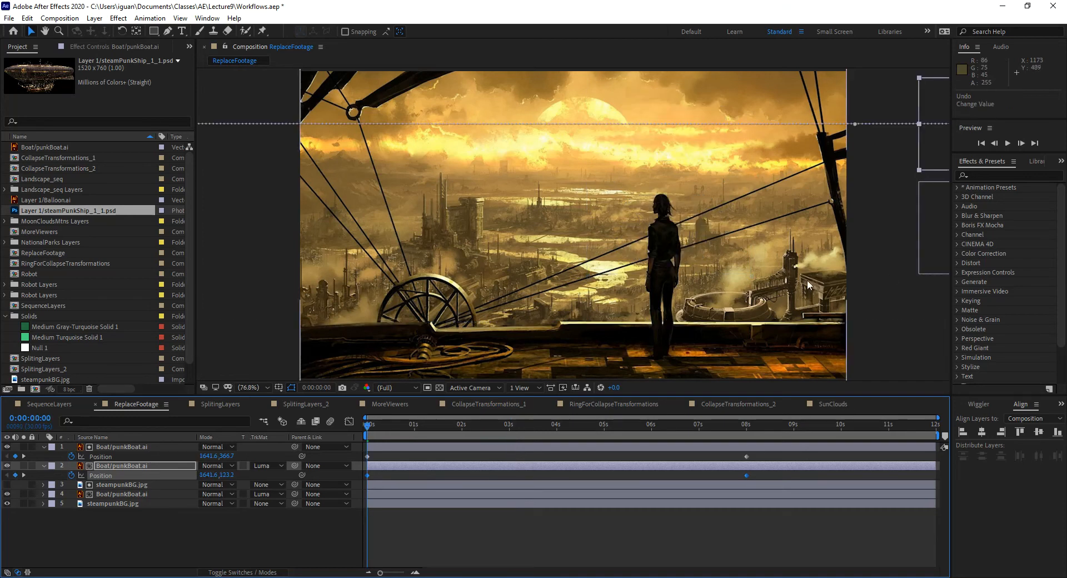
Lower the second boat copy's motion path to a Position of about 1641.6, 246.9 and set its track matte to None
left_click_drag(938, 147, 939, 201)
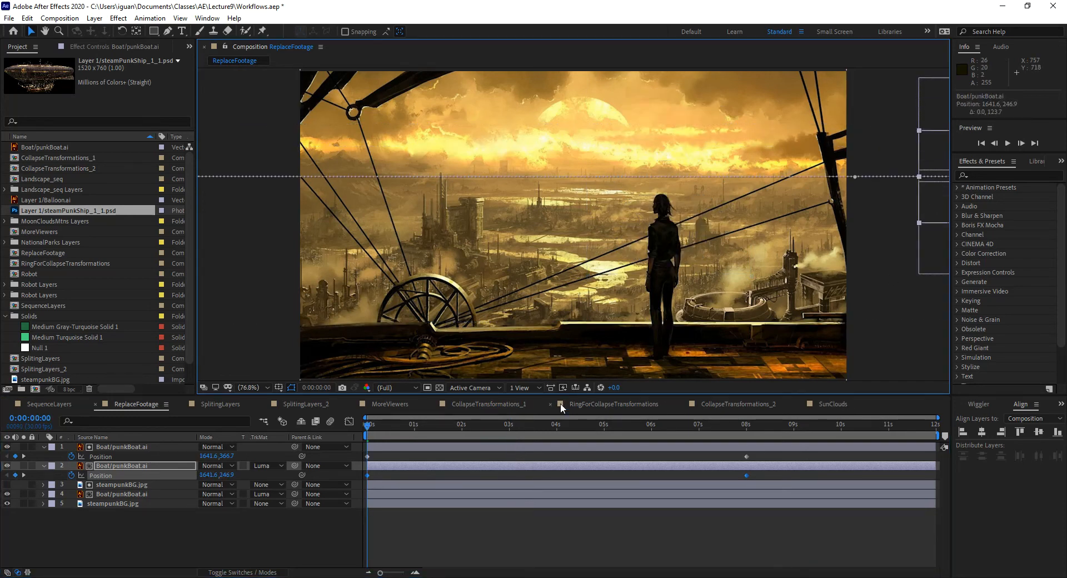
left_click(432, 425)
left_click_drag(439, 425, 521, 433)
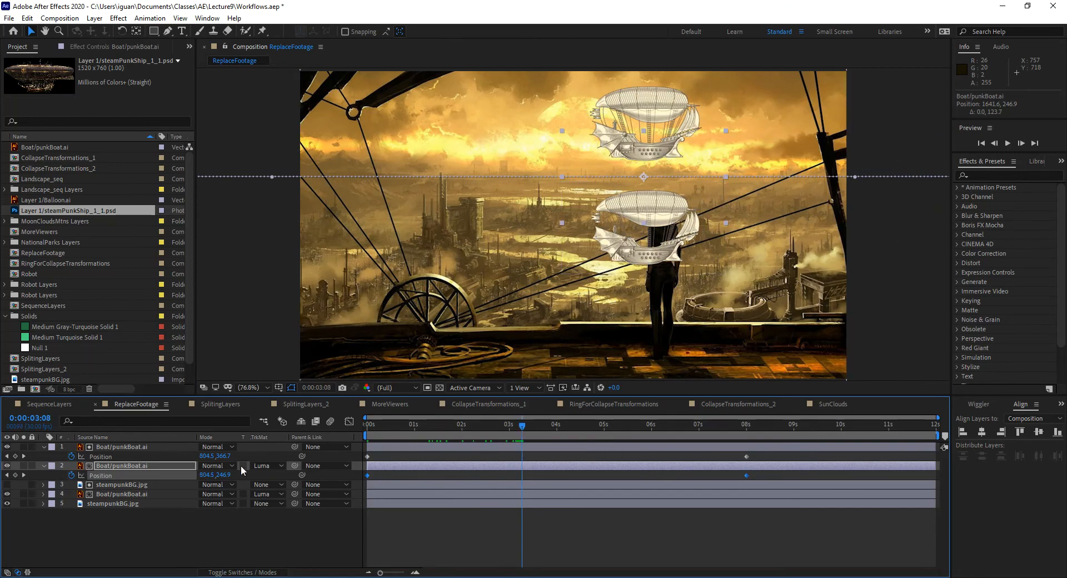
left_click(267, 466)
left_click(300, 478)
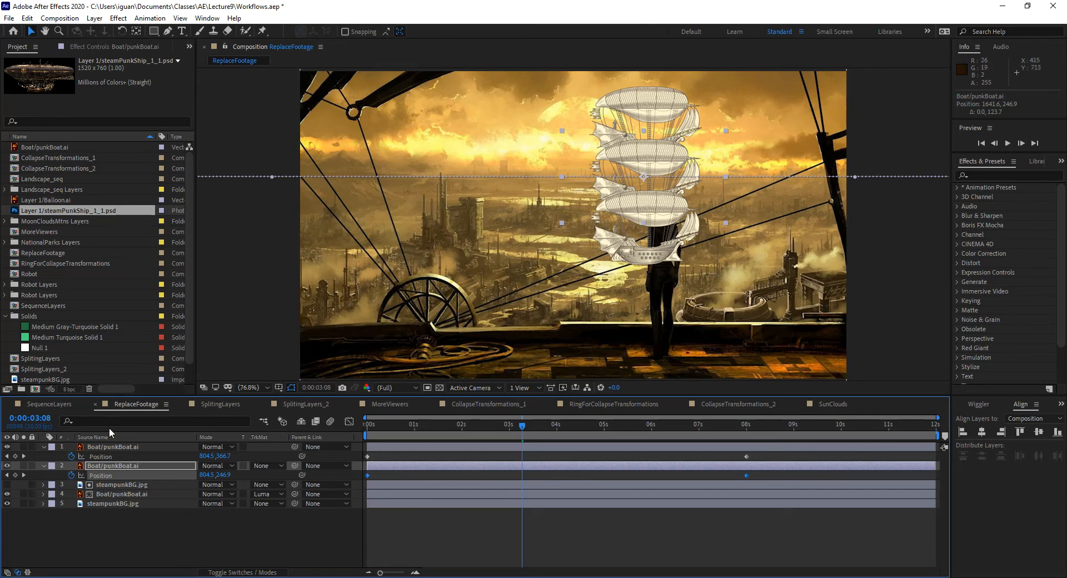
Try replacing the source of all three Boat/punkBoat.ai layers at once with Layer 1/steamPunkShip_1_1.psd, scrub the animation, and undo the replacement
left_click(104, 448)
left_click(108, 466, "ctrl")
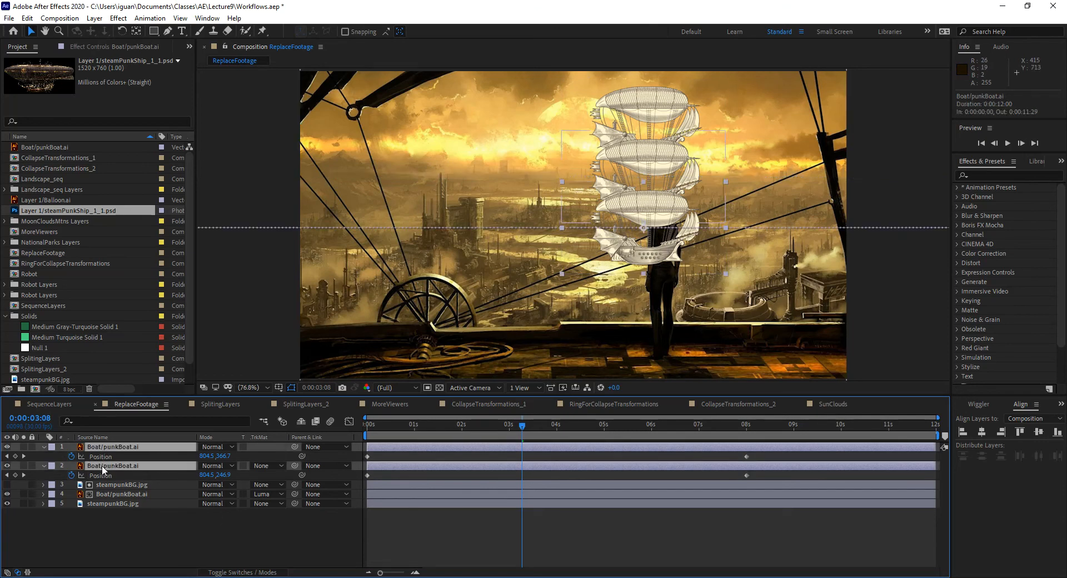
left_click(108, 494, "ctrl")
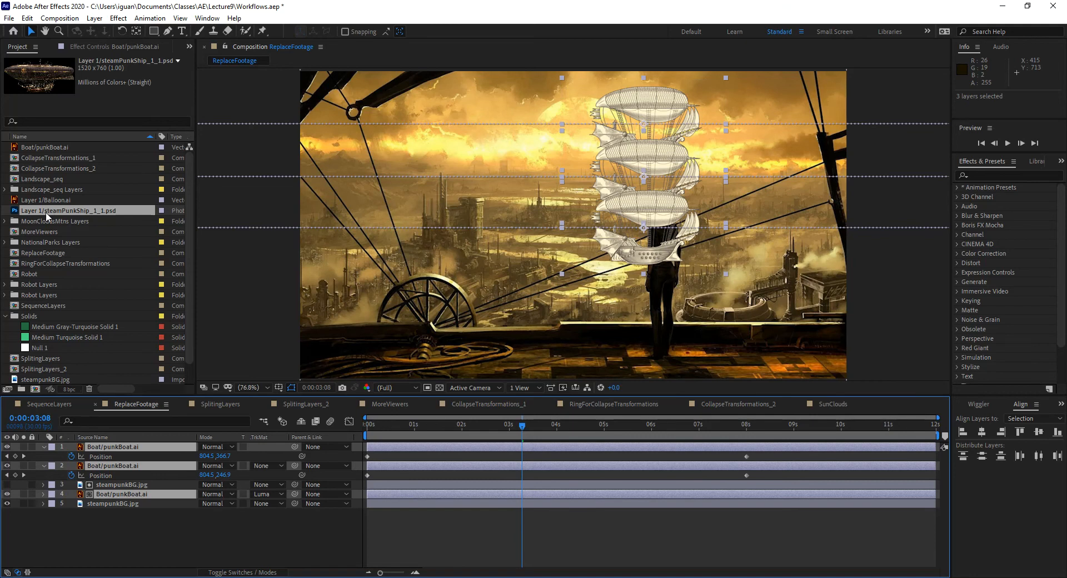
left_click_drag(49, 211, 102, 451)
left_click_drag(410, 436, 504, 439)
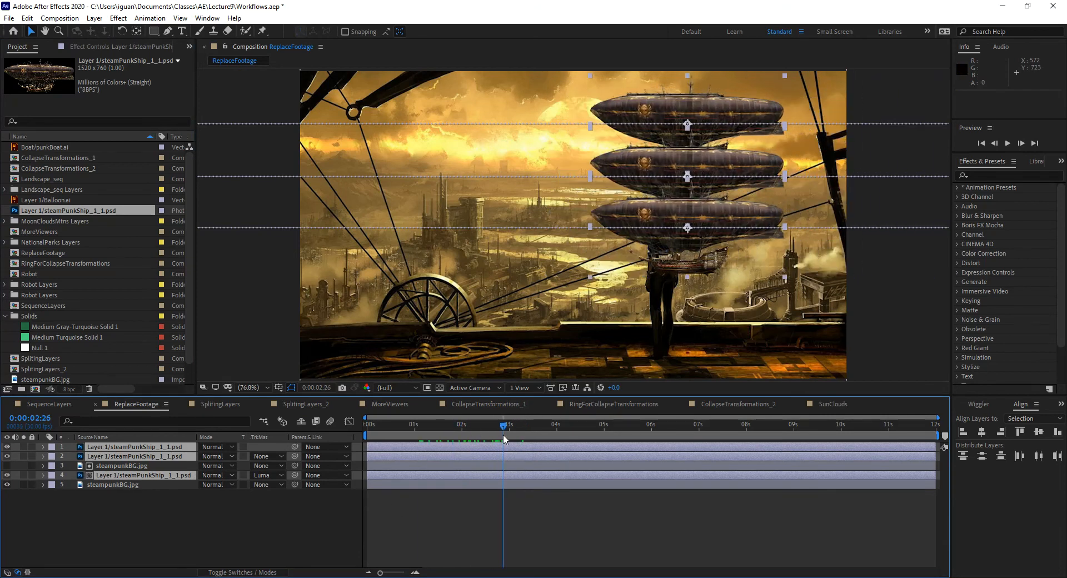
key("ctrl+z")
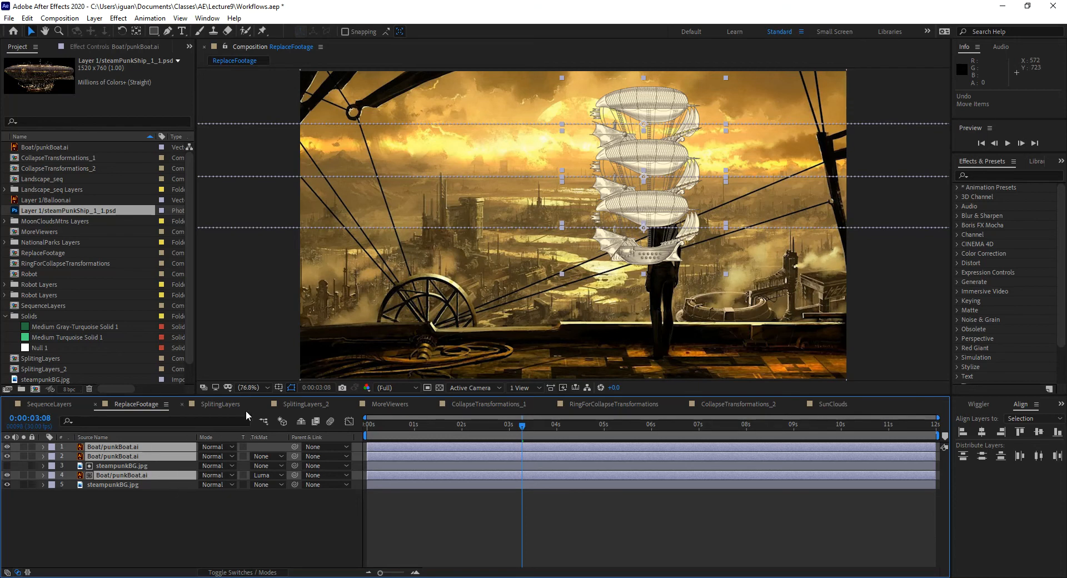
Switch to the SplitingLayers_2 composition and move the balloon over the mountains to a Position of about 708.0, 540.0
left_click(221, 404)
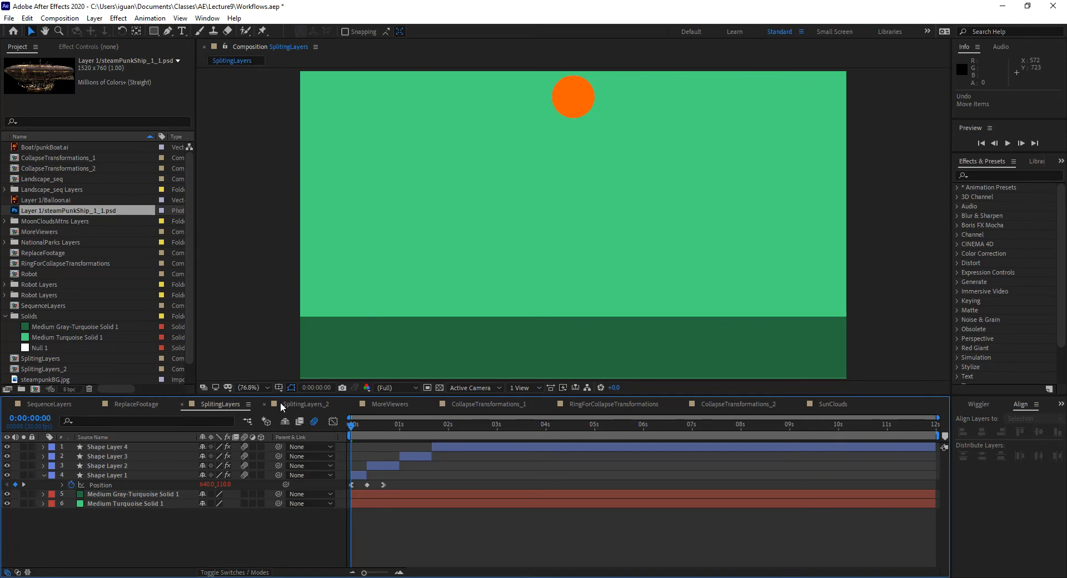
left_click(304, 404)
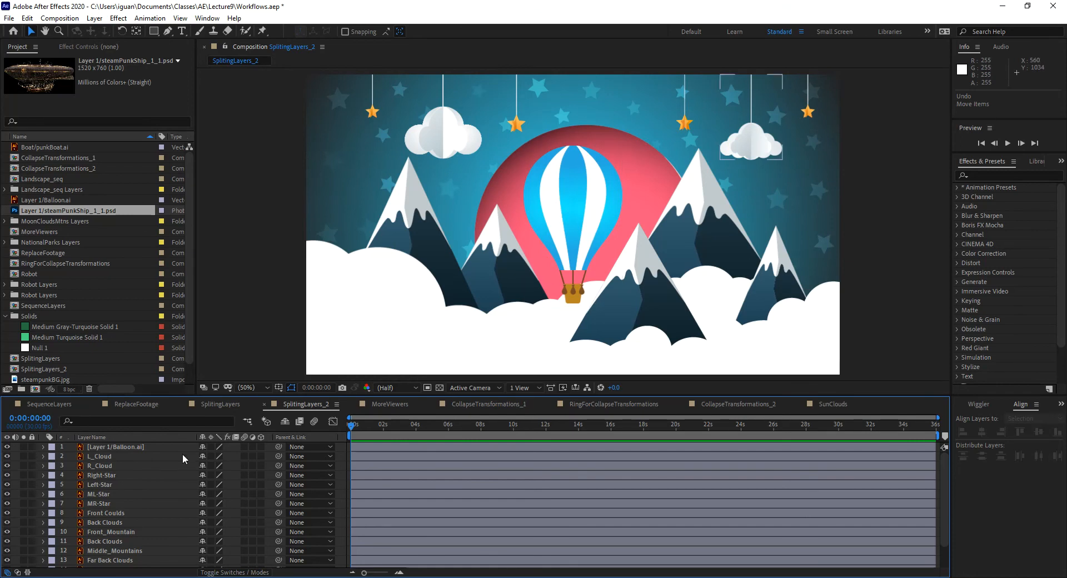
left_click_drag(593, 222, 723, 221)
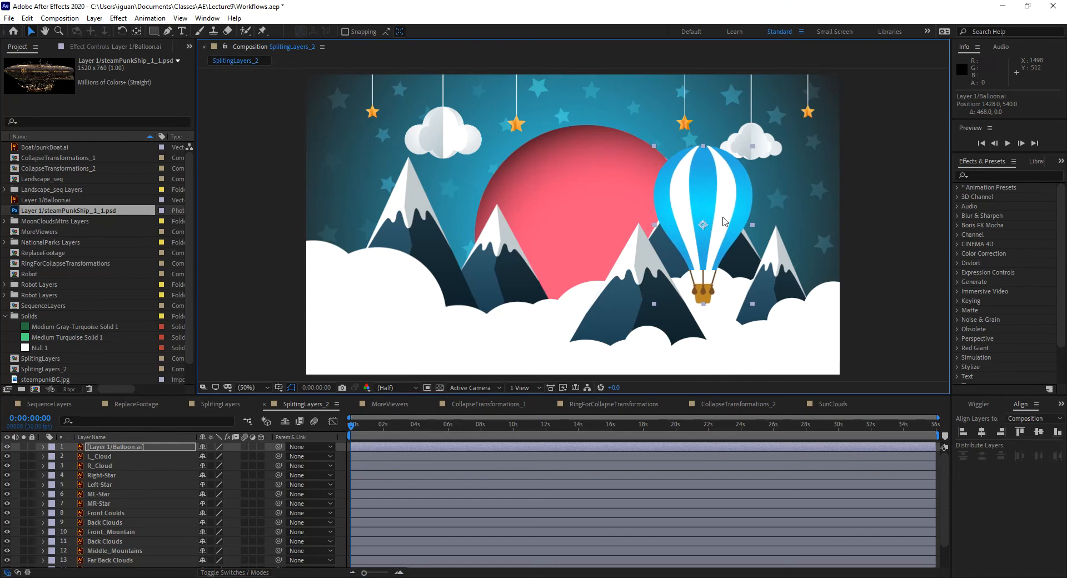
left_click(648, 278)
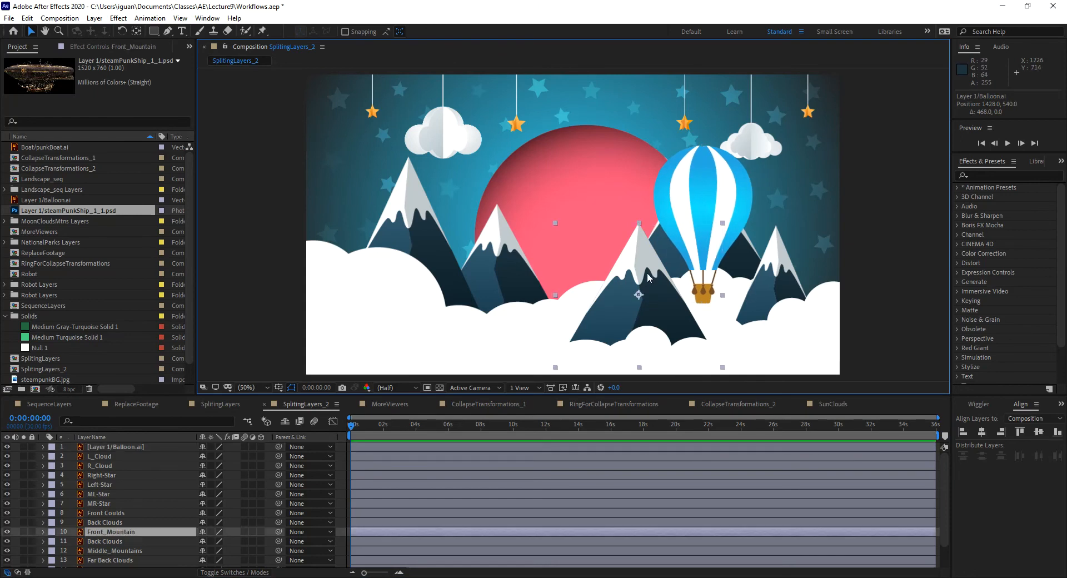
left_click(726, 208)
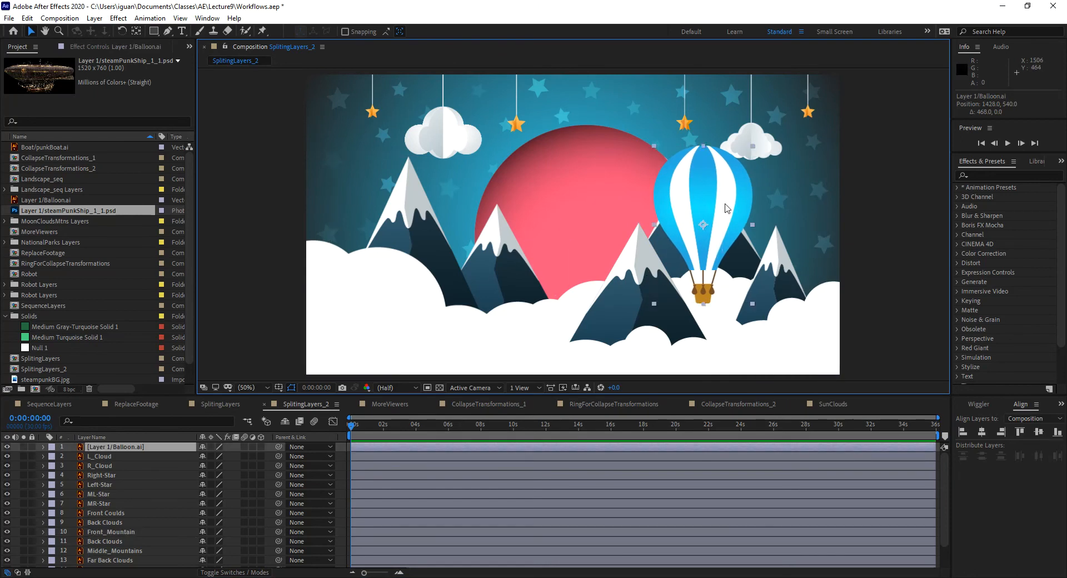
left_click_drag(726, 209, 526, 240)
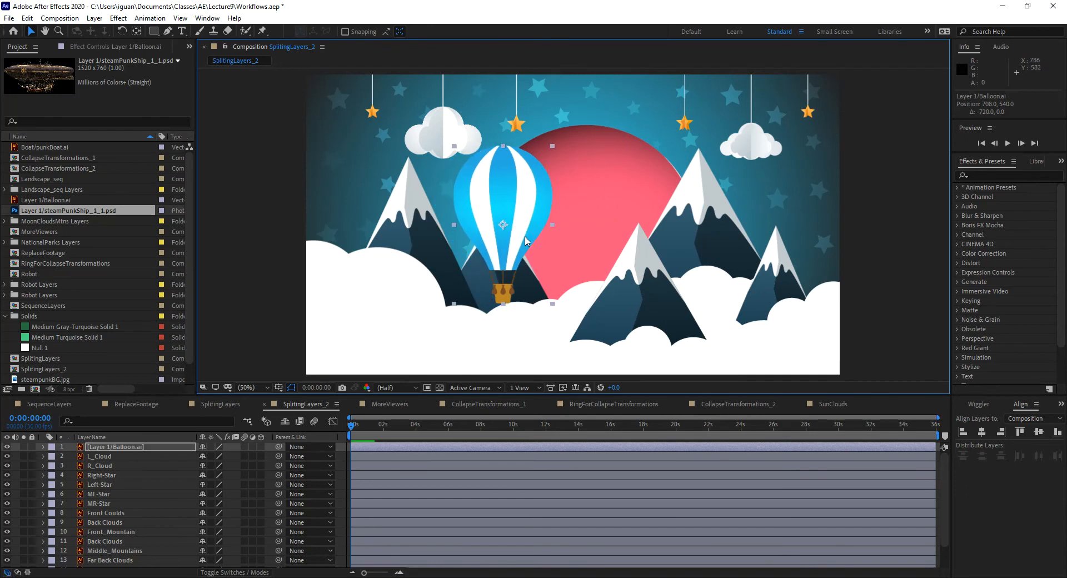
Animate the balloon's Position from 0:00:00:00 to about 1466.0, 540.0 at 0:00:01:04, and add a Scale keyframe of 100% there
key("p")
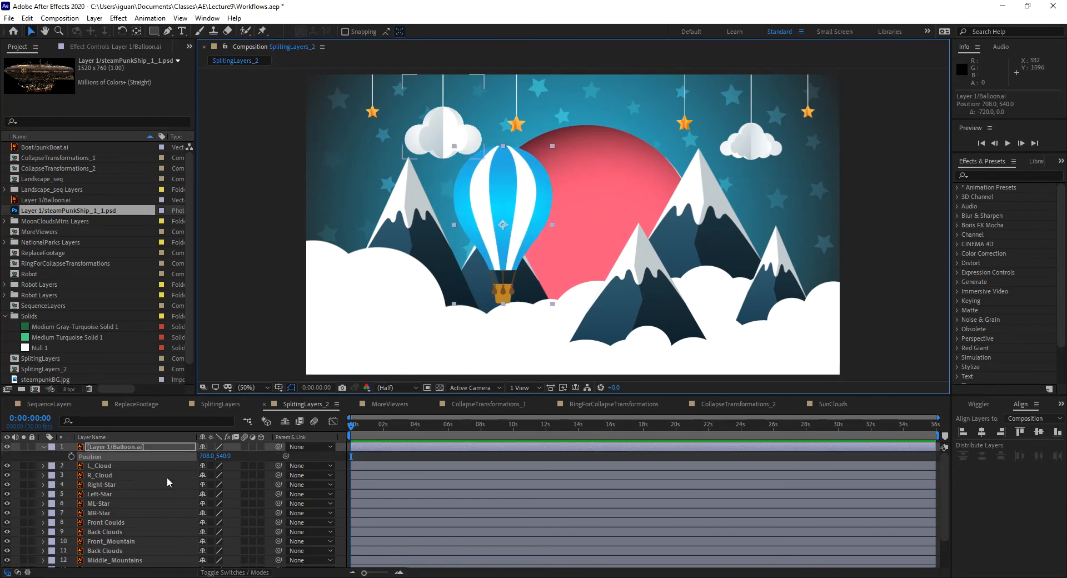
left_click_drag(350, 426, 373, 447)
left_click_drag(522, 179, 733, 178)
key("shift+s")
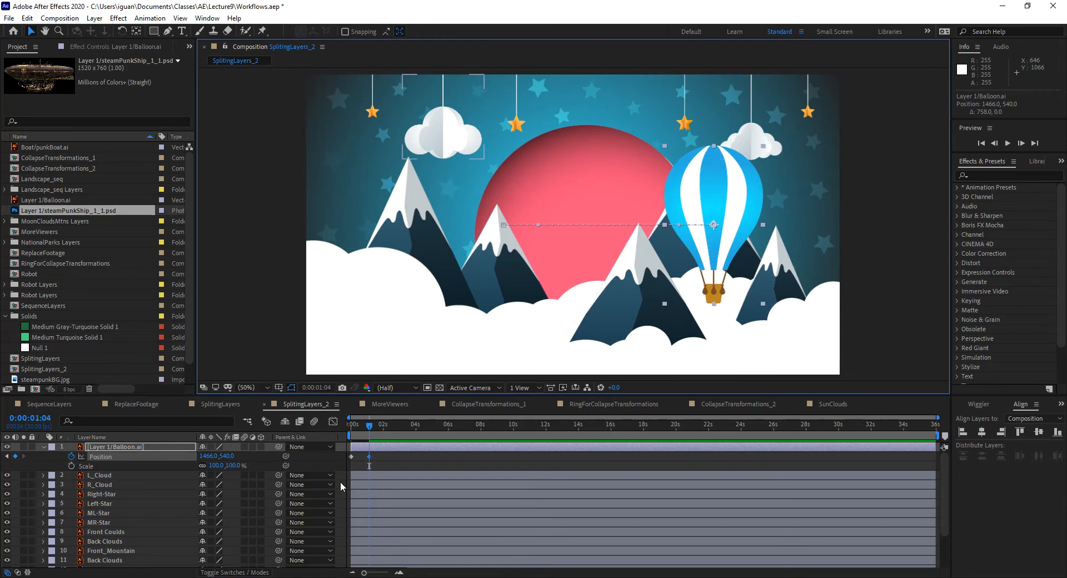
left_click(71, 467)
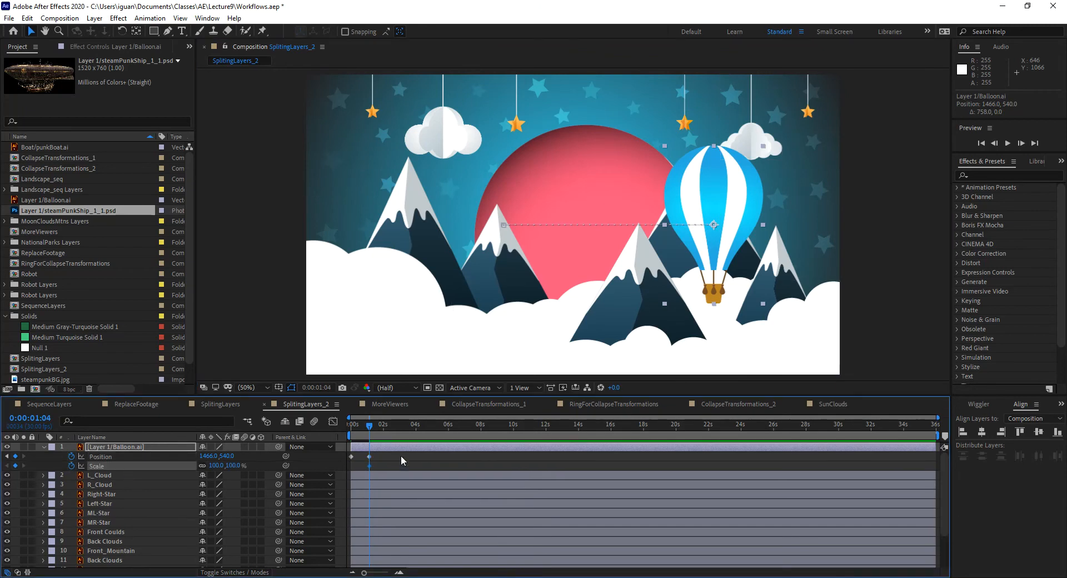
Scale the balloon down to 69% at 0:00:01:15
left_click_drag(372, 431, 376, 433)
left_click_drag(231, 466, 213, 465)
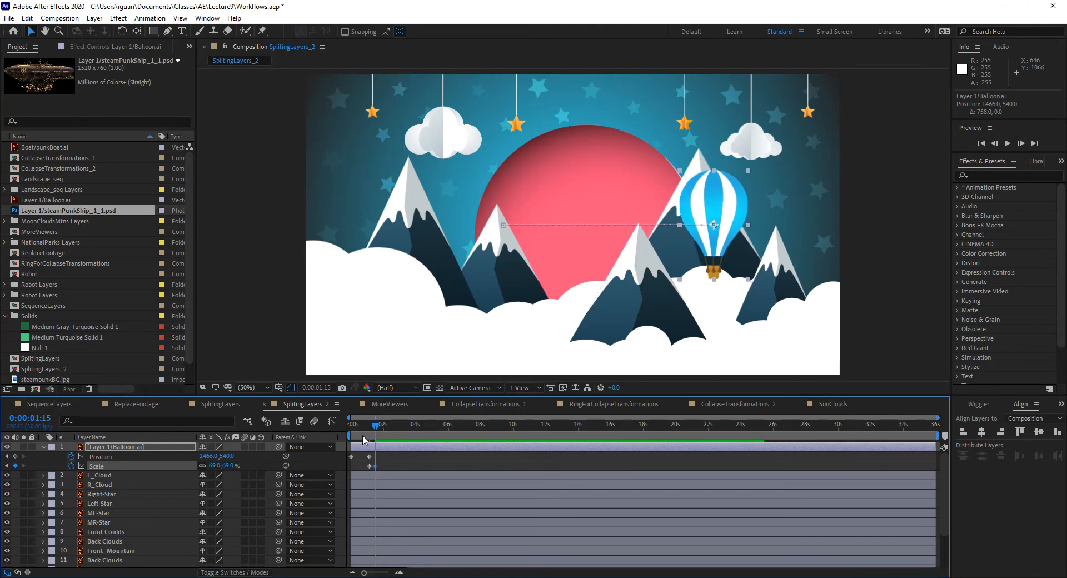
left_click_drag(376, 432, 404, 434)
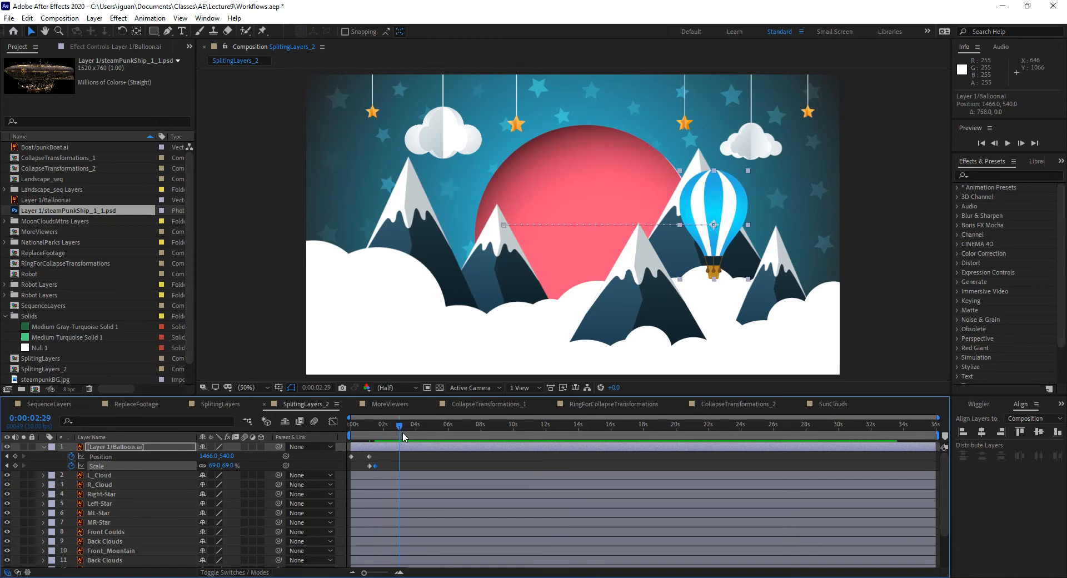
Copy the balloon's Position keyframes to hold 1466.0, 540.0 at 0:00:01:15 and return it to 708.0, 540.0 at 0:00:02:21
left_click(351, 456)
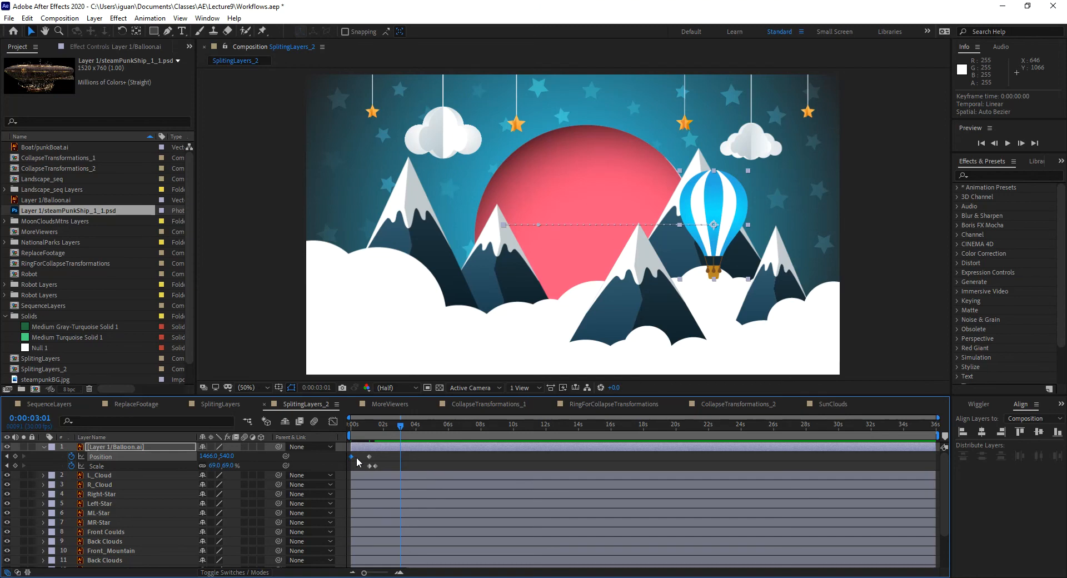
left_click(376, 428)
key("ctrl+c")
key("ctrl+v")
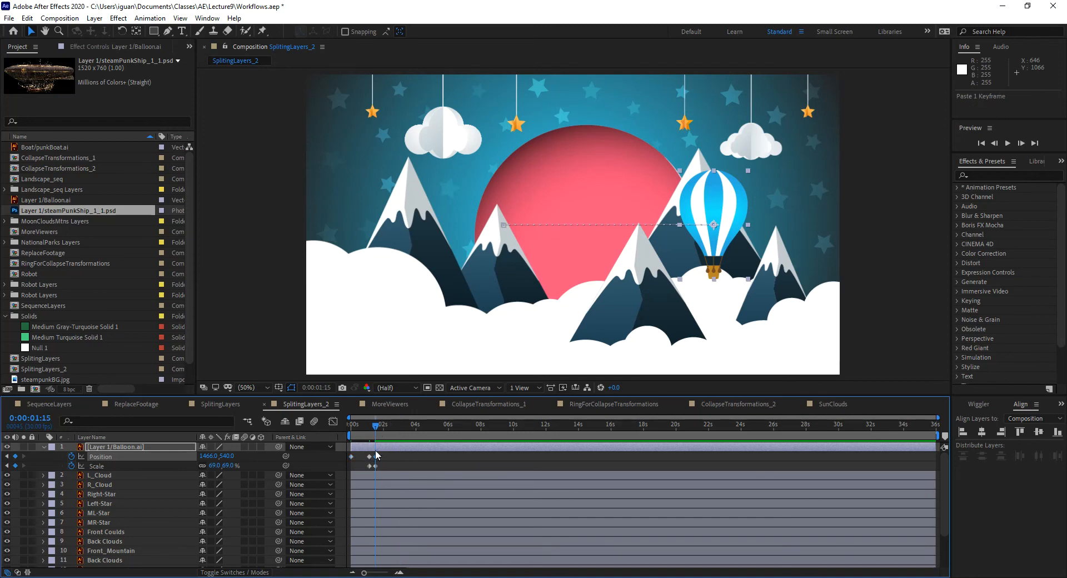
left_click(351, 456)
key("ctrl+c")
left_click(396, 429)
key("ctrl+v")
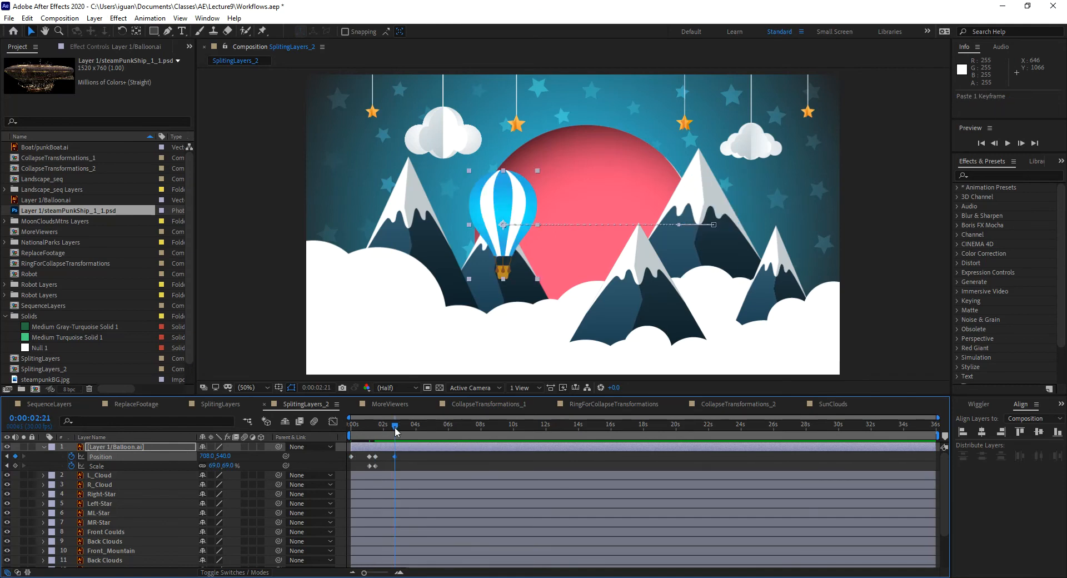
Split the balloon layer at 0:00:01:10, between its two Scale keyframes
left_click(388, 429)
left_click_drag(383, 430, 373, 445)
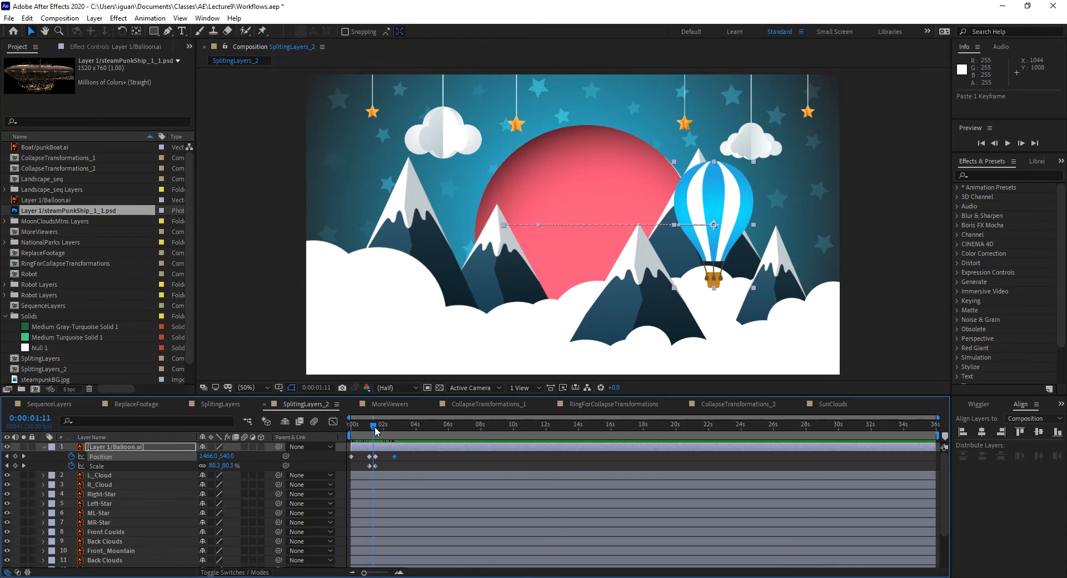
left_click_drag(373, 428, 374, 432)
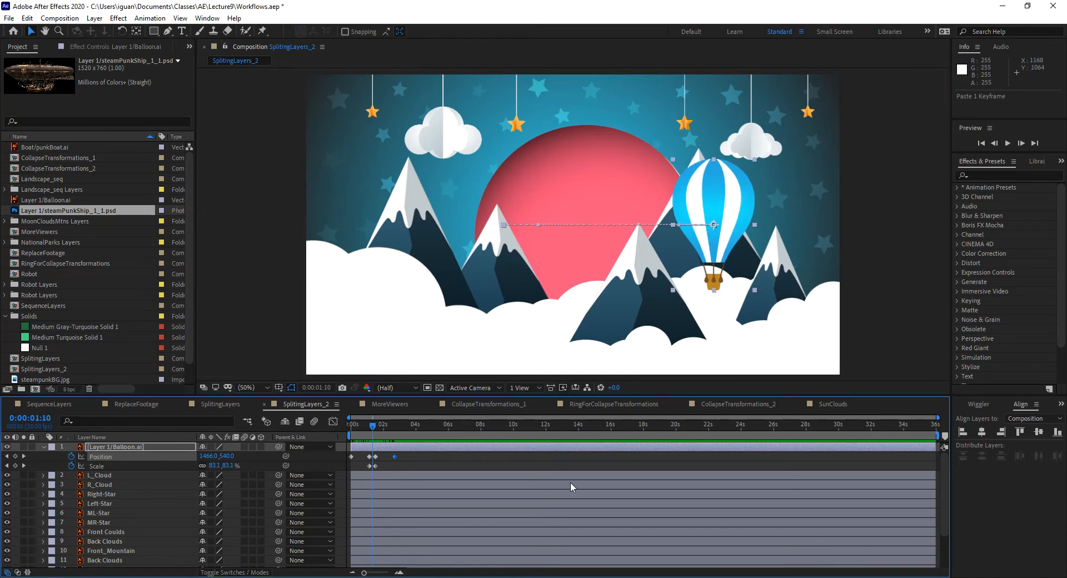
left_click(380, 450)
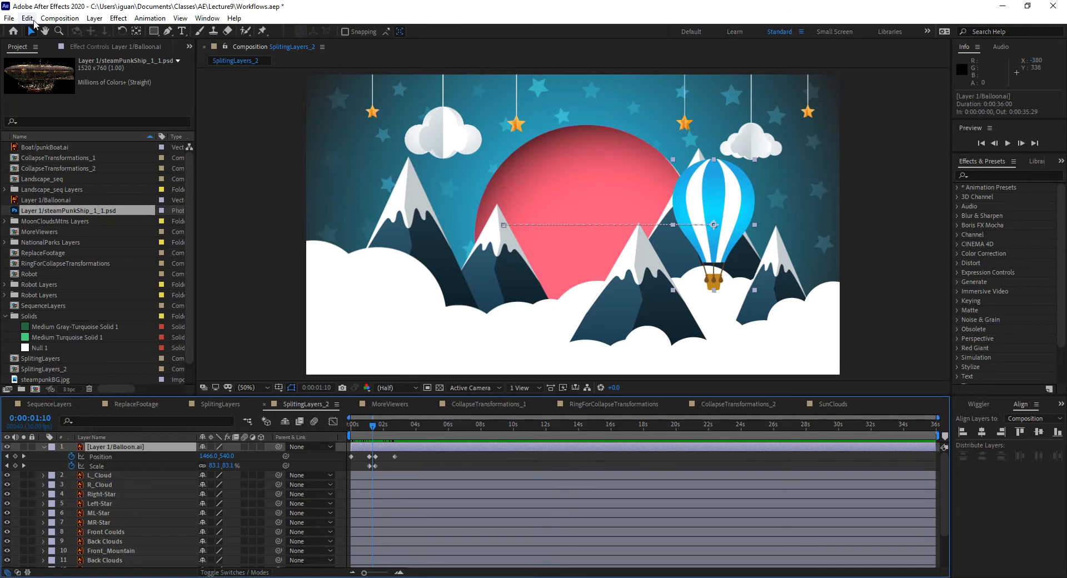
left_click(27, 18)
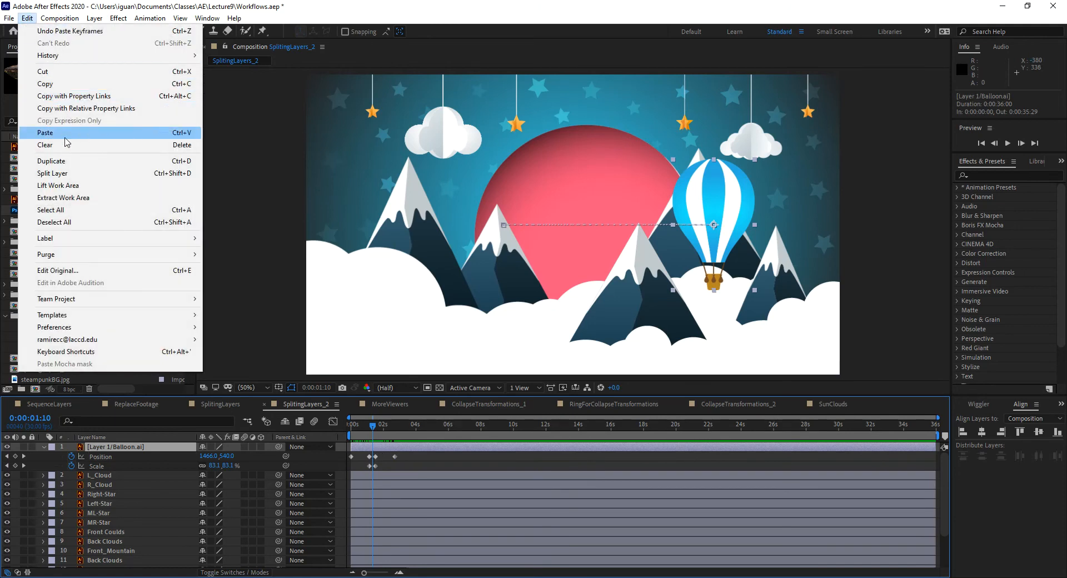
left_click(158, 179)
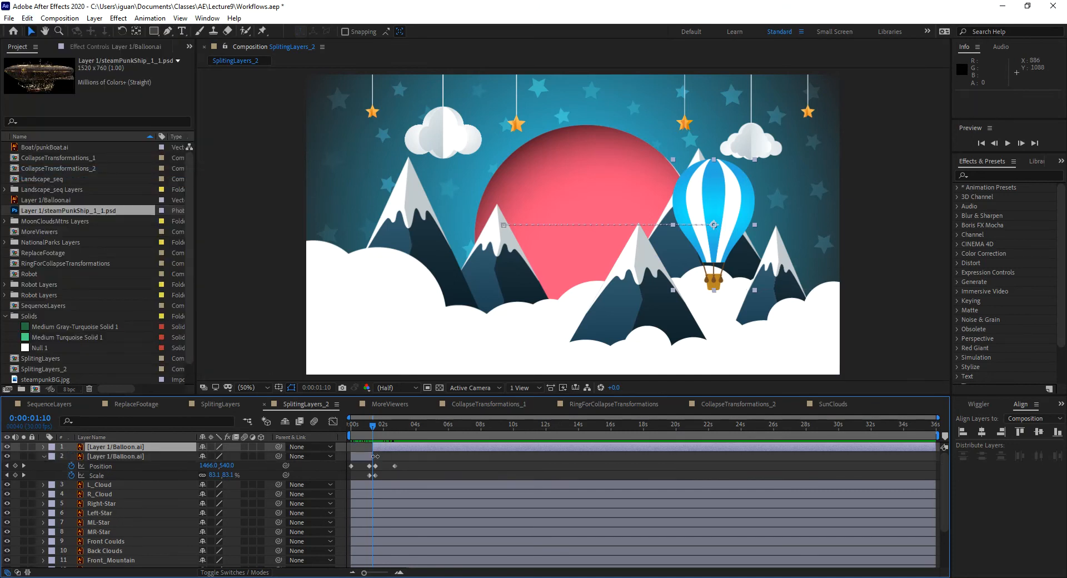
Move the second balloon segment directly below Front_Mountain in the layer order and check the keyframes of both segments
left_click_drag(127, 448, 139, 513)
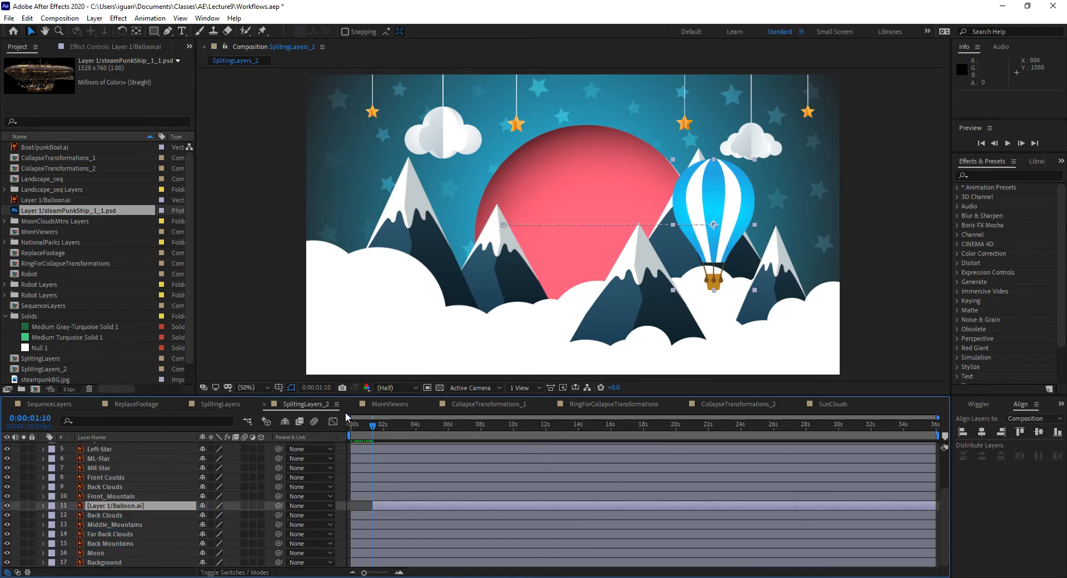
left_click_drag(372, 429, 386, 447)
left_click(405, 509)
key("u")
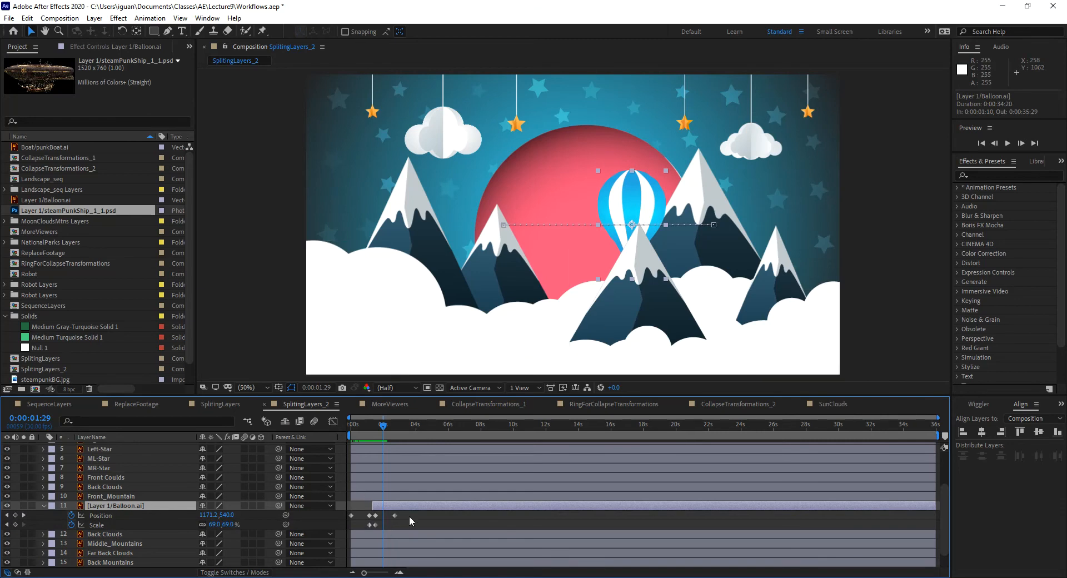
key("u")
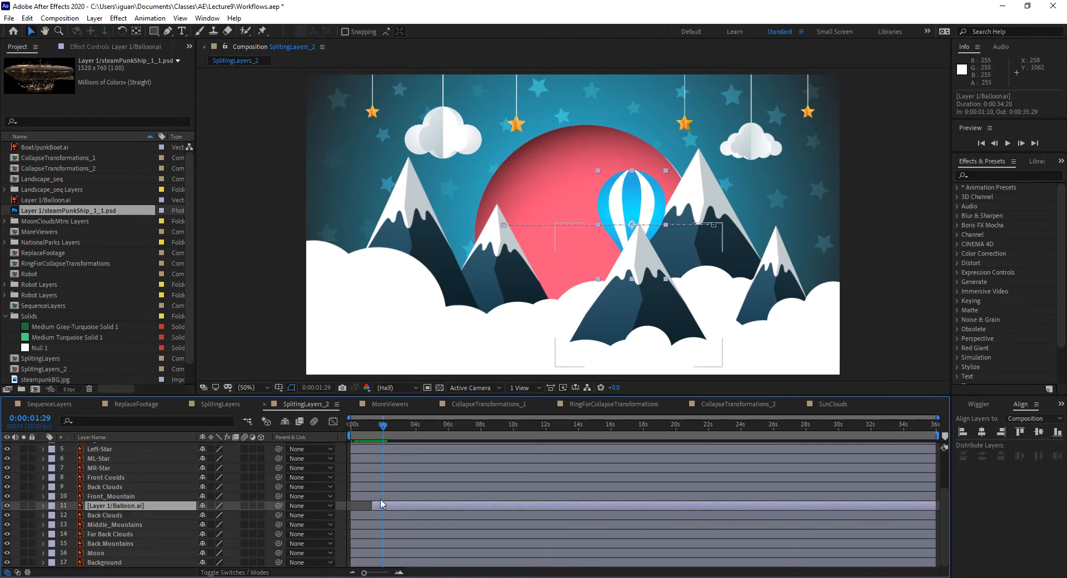
scroll(379, 505, "up", 3)
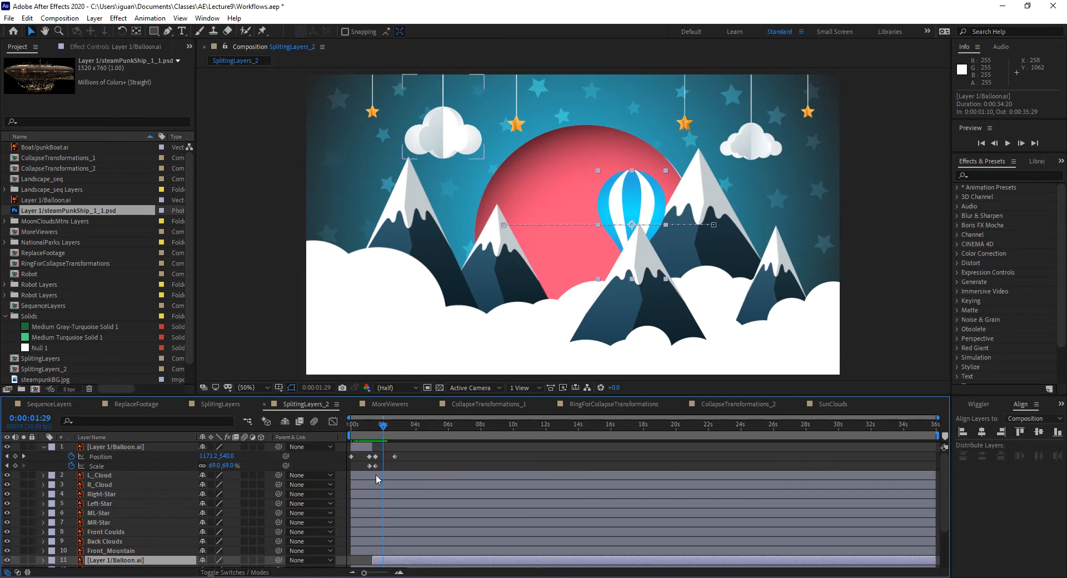
left_click(367, 449)
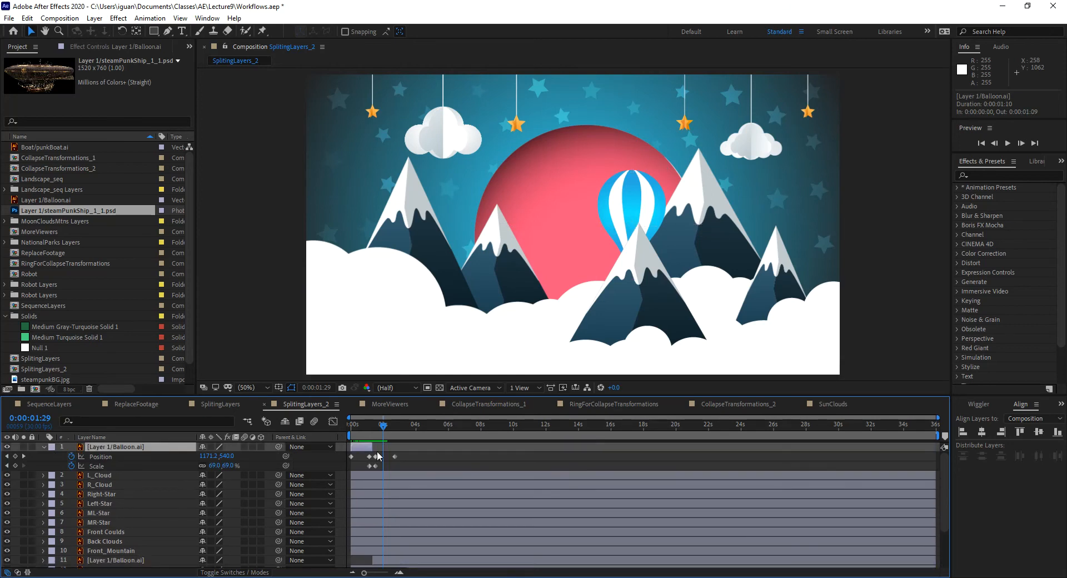
Switch to the SplitingLayers composition and preview the bouncing ball animation, stopping near its start
left_click(229, 404)
key("space")
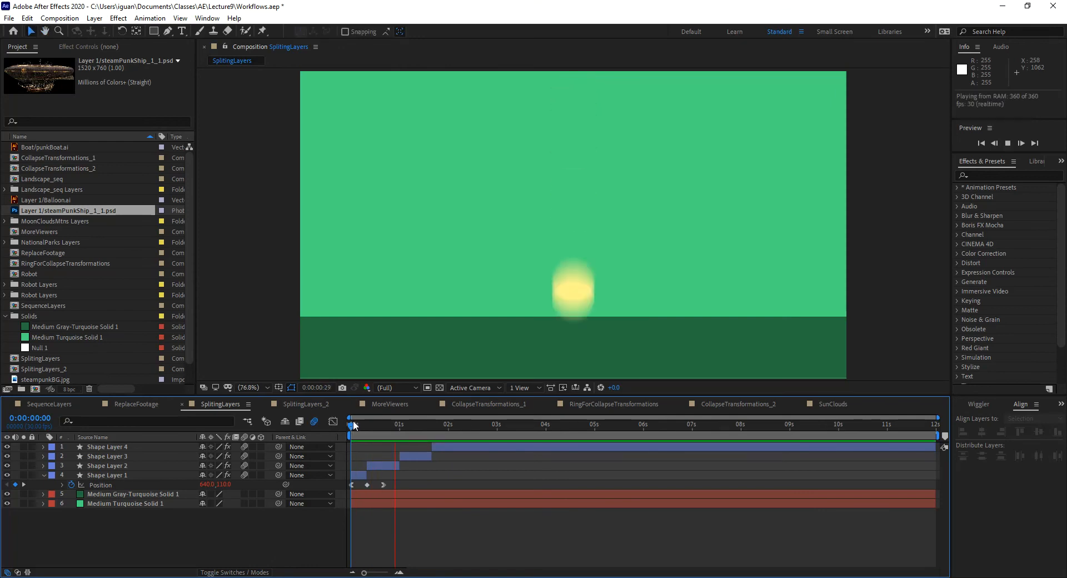
key("space")
mouse_move(365, 428)
left_mouse_down()
mouse_move(346, 426)
mouse_move(384, 436)
mouse_move(358, 438)
left_mouse_up()
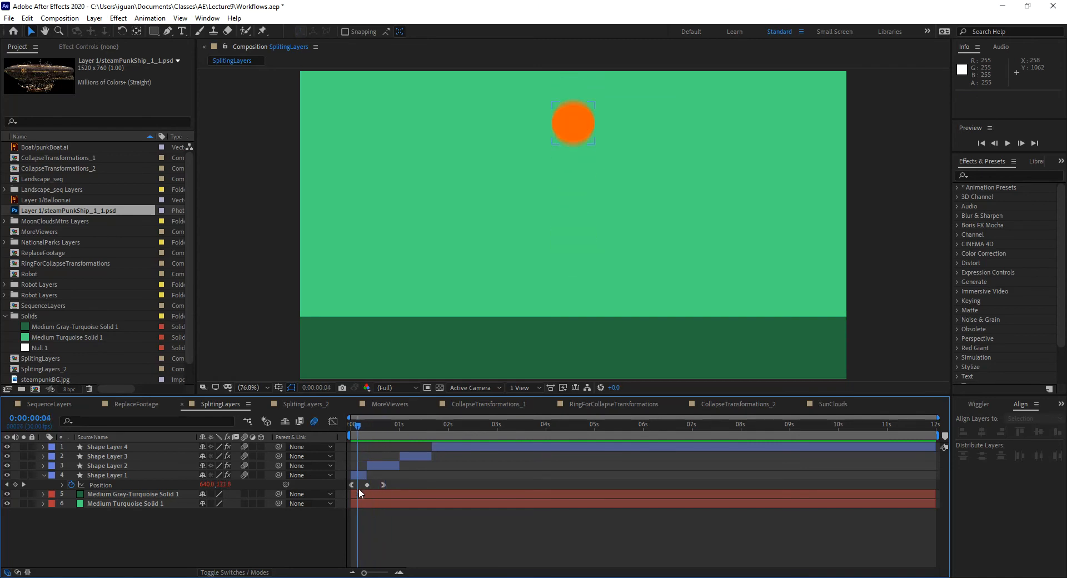
Examine the Change to Color effect on Shape Layers 1, 2 and 3 while scrubbing across their split points
left_click(121, 476)
left_click(108, 48)
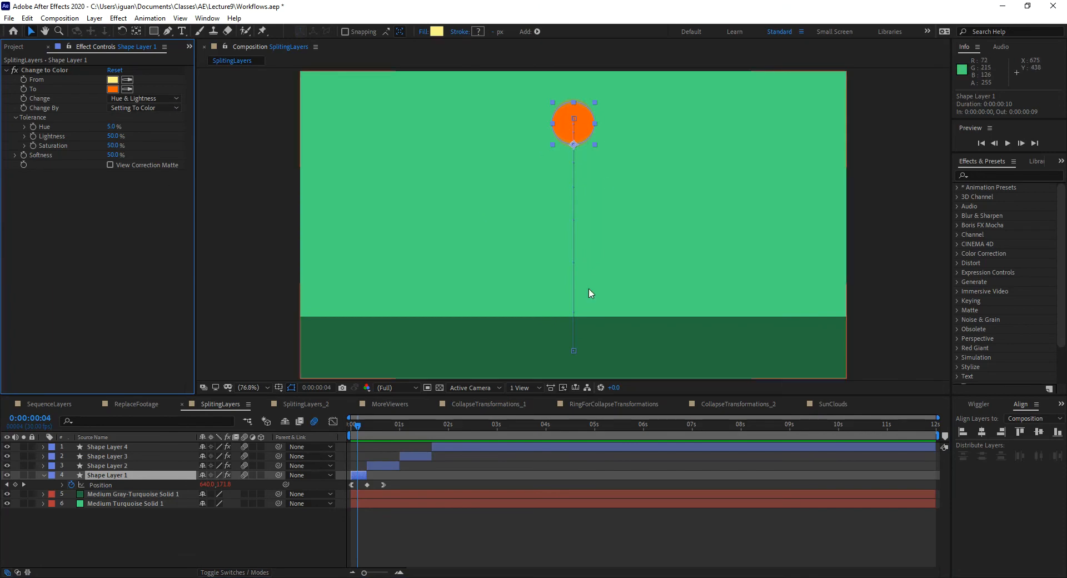
left_click(359, 428)
left_click_drag(359, 429, 365, 436)
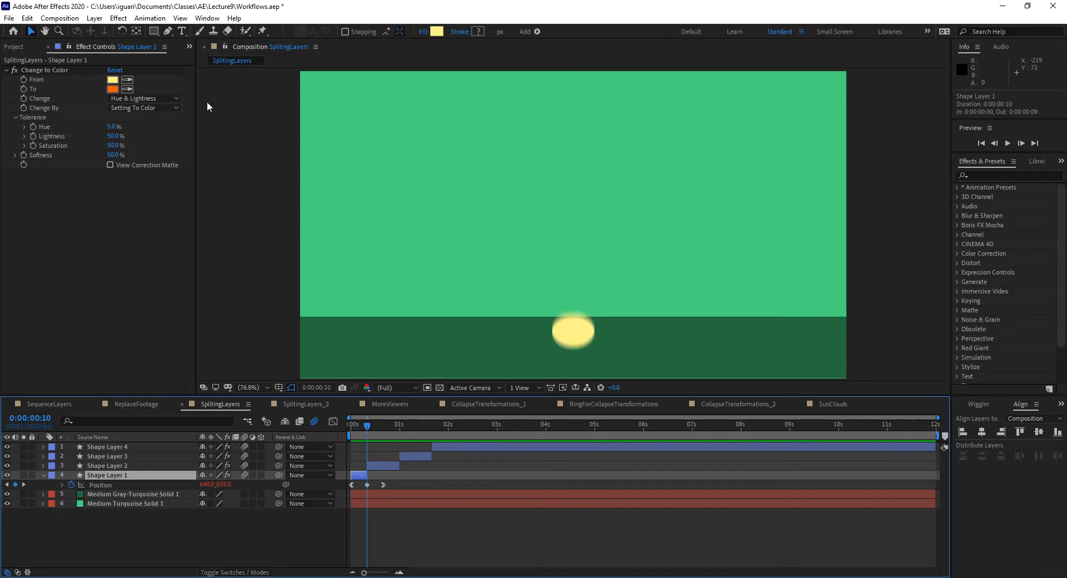
left_click(392, 467)
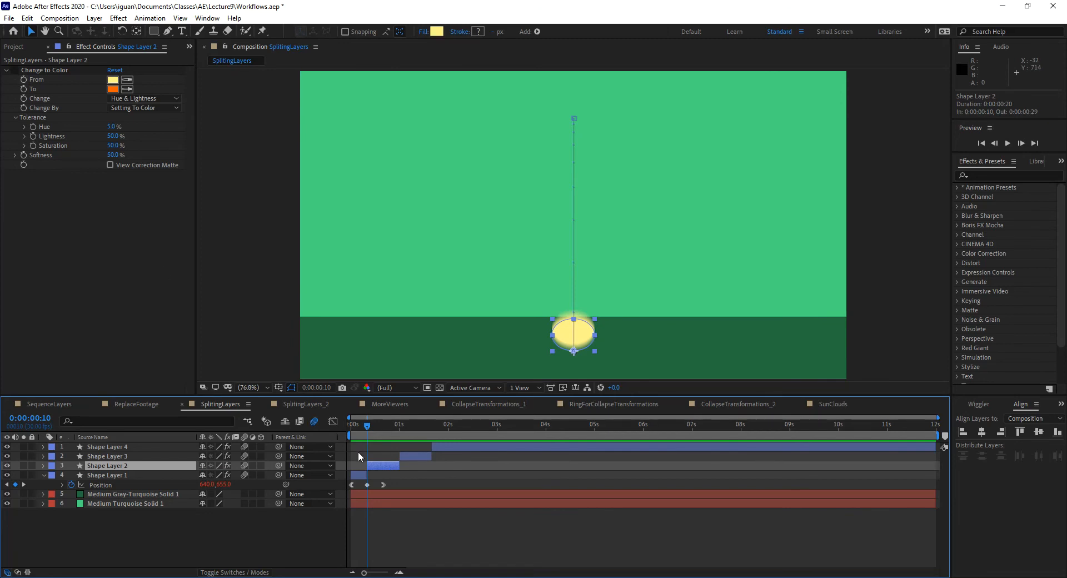
left_click_drag(369, 429, 403, 444)
left_click(406, 455)
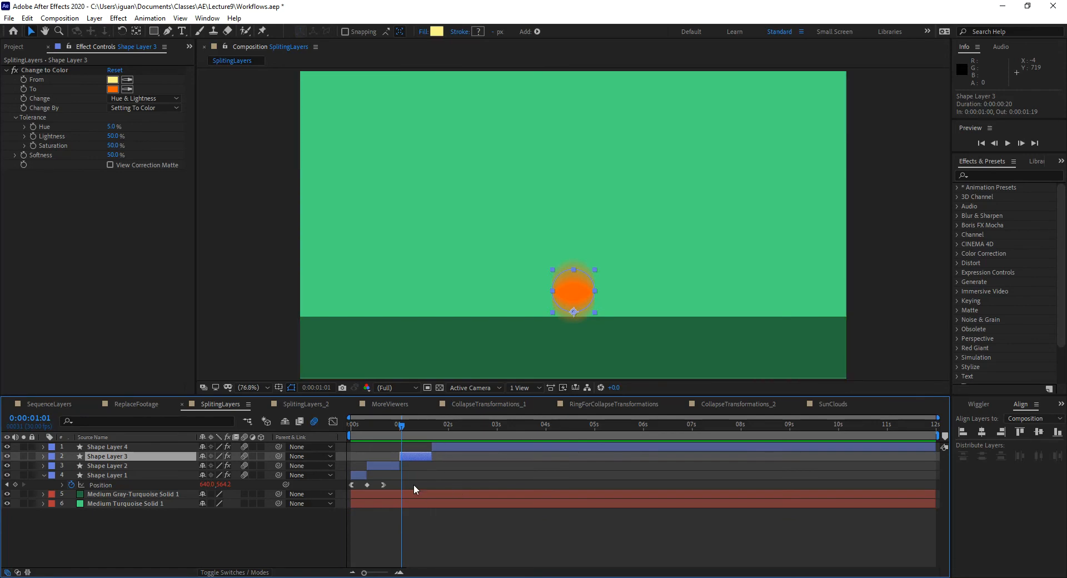
Switch to the MoreViewers composition and collapse the properties of all its layers
left_click(380, 405)
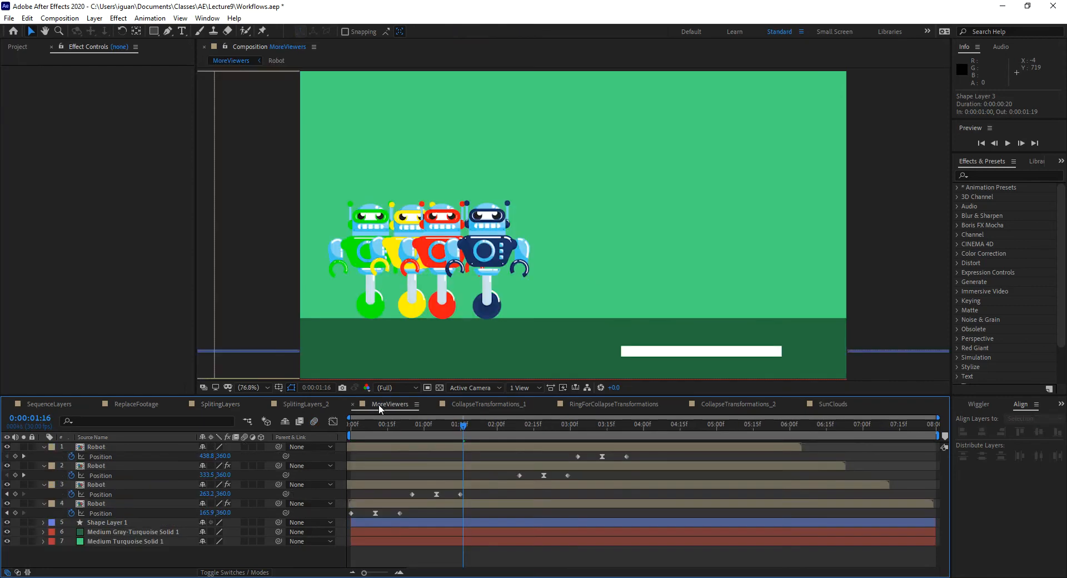
left_click(362, 425)
key("space")
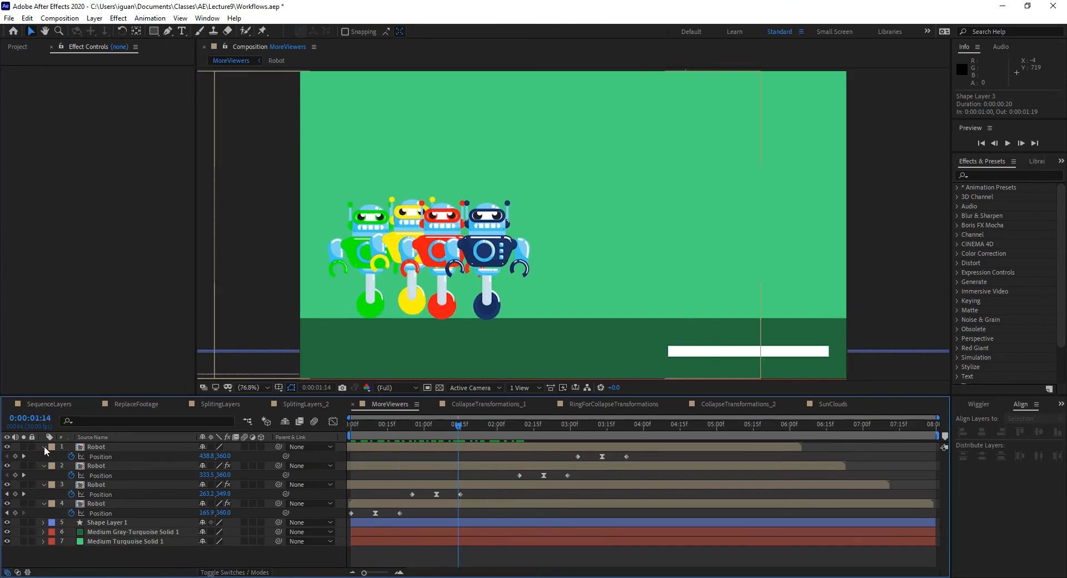
key("ctrl+a")
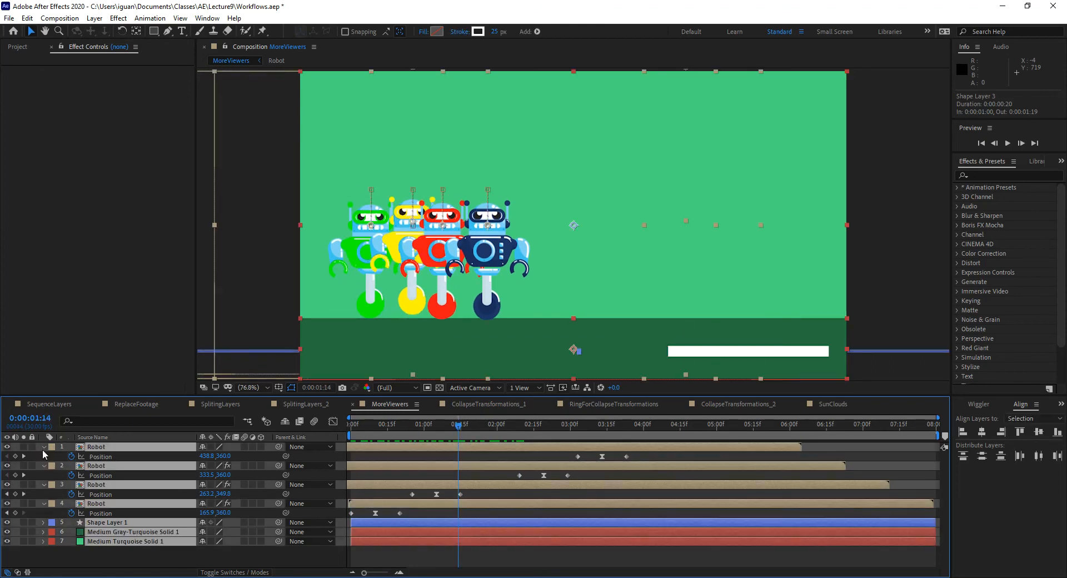
left_click(43, 447)
left_click(69, 525)
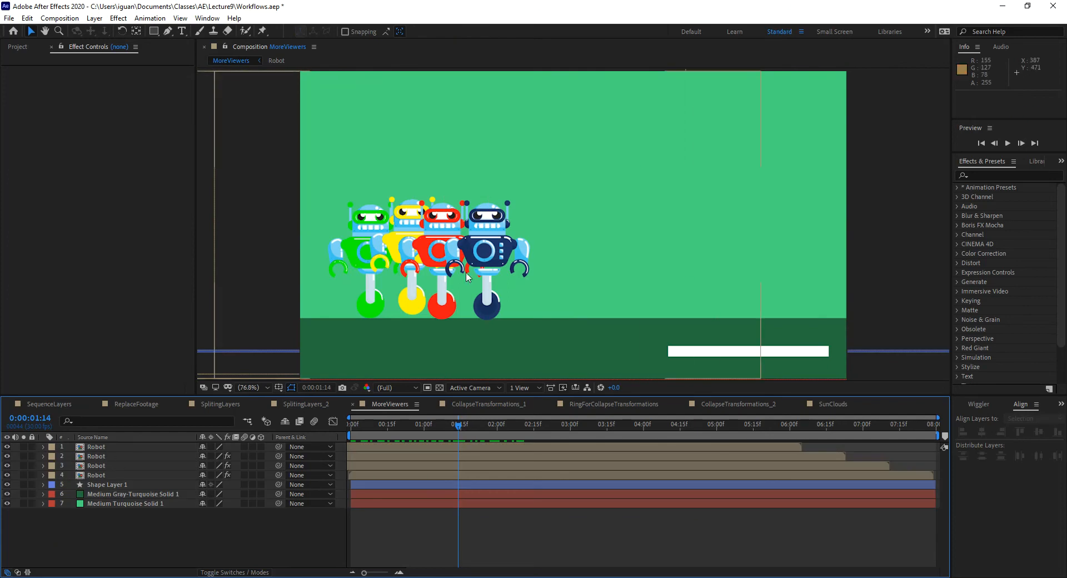
Preview the robots' jumping animation, scrub its opening frames, and return to 0:00:00:00
key("space")
key("space")
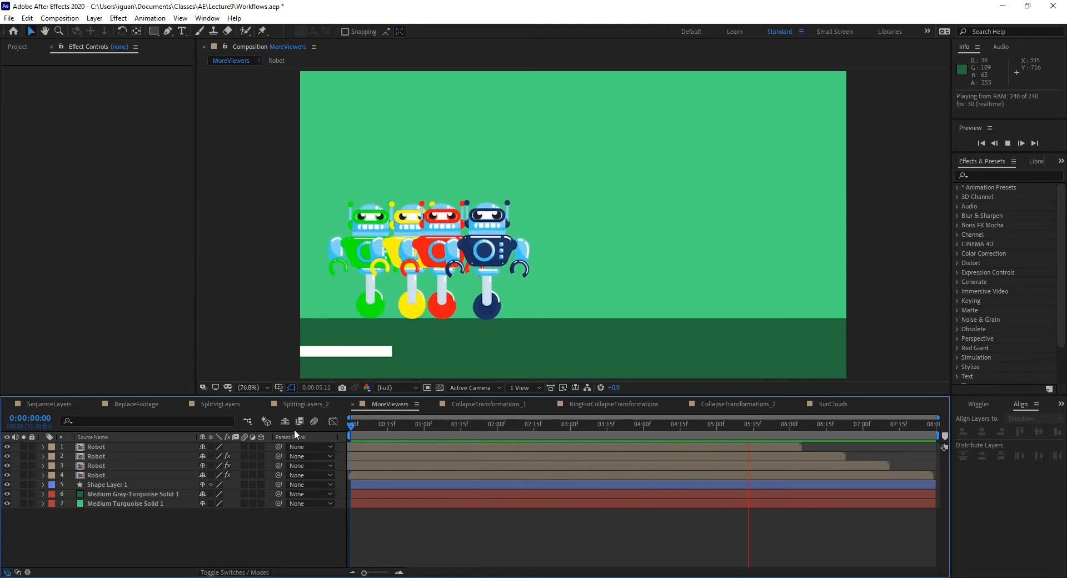
key("space")
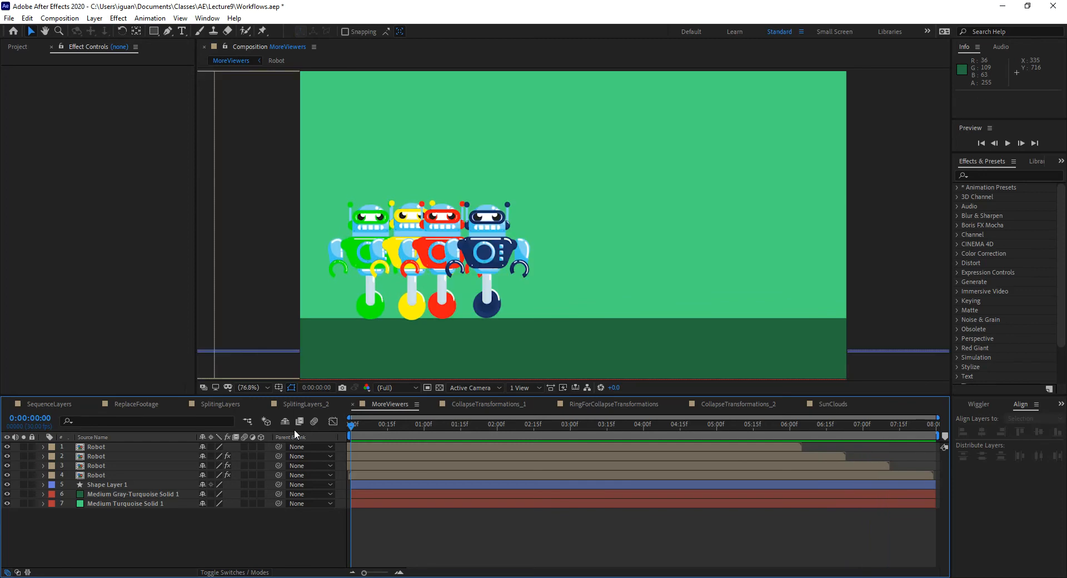
left_click_drag(366, 428, 331, 460)
left_click_drag(353, 427, 402, 428)
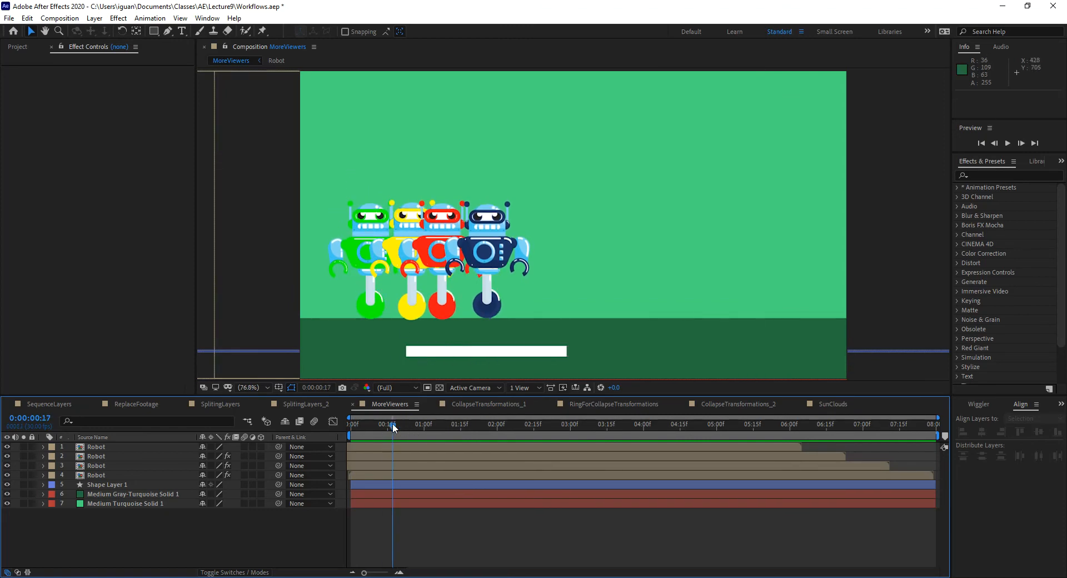
left_click_drag(393, 423, 296, 432)
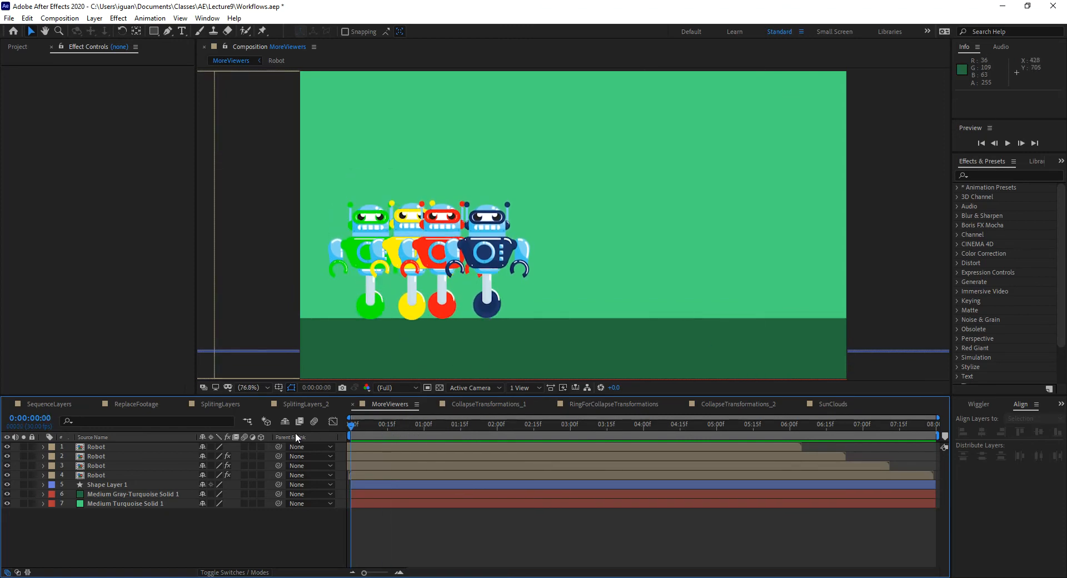
Scrub to 0:00:00:05 and reveal the Position keyframes of the green robot (layer 4) and of Robot layer 2
left_click(109, 473)
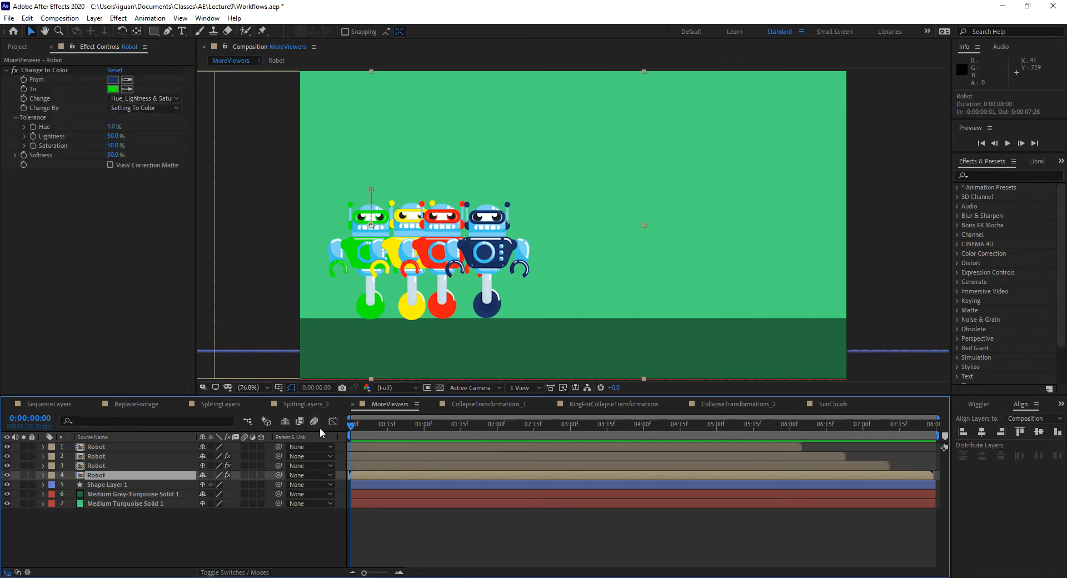
mouse_move(350, 424)
left_mouse_down()
mouse_move(486, 440)
mouse_move(359, 435)
left_mouse_up()
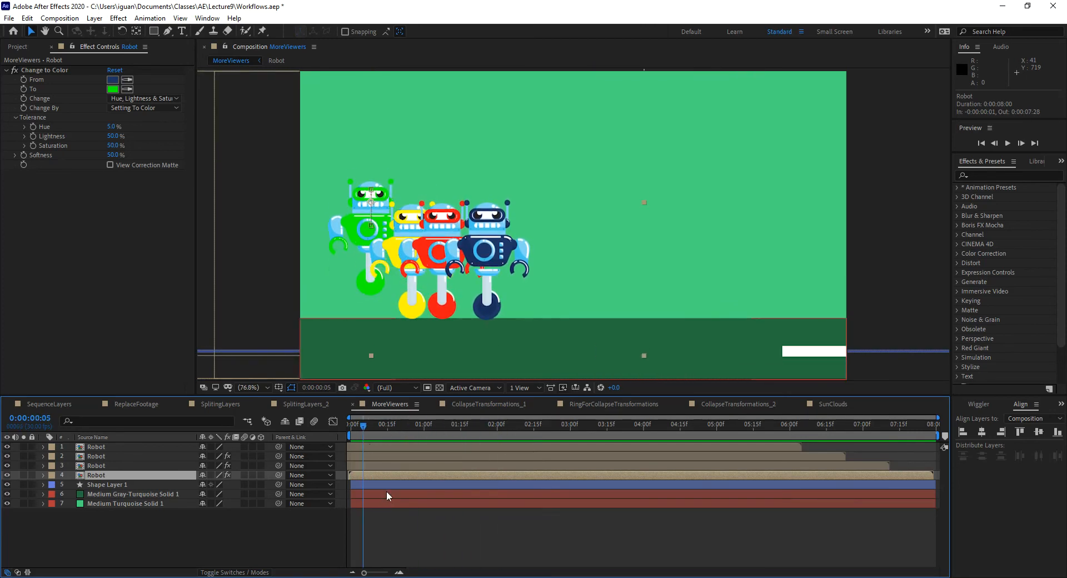
key("p")
left_click(391, 455)
key("p")
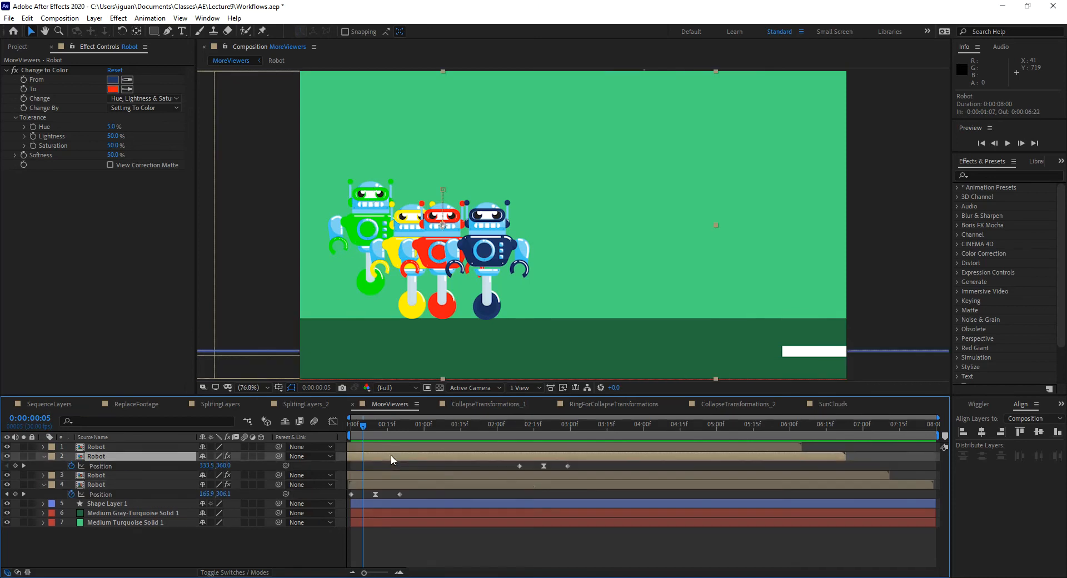
Reveal and select the Position keyframes of the topmost Robot layer, and set the current time to 0:00:03:03
left_click(442, 447)
key("p")
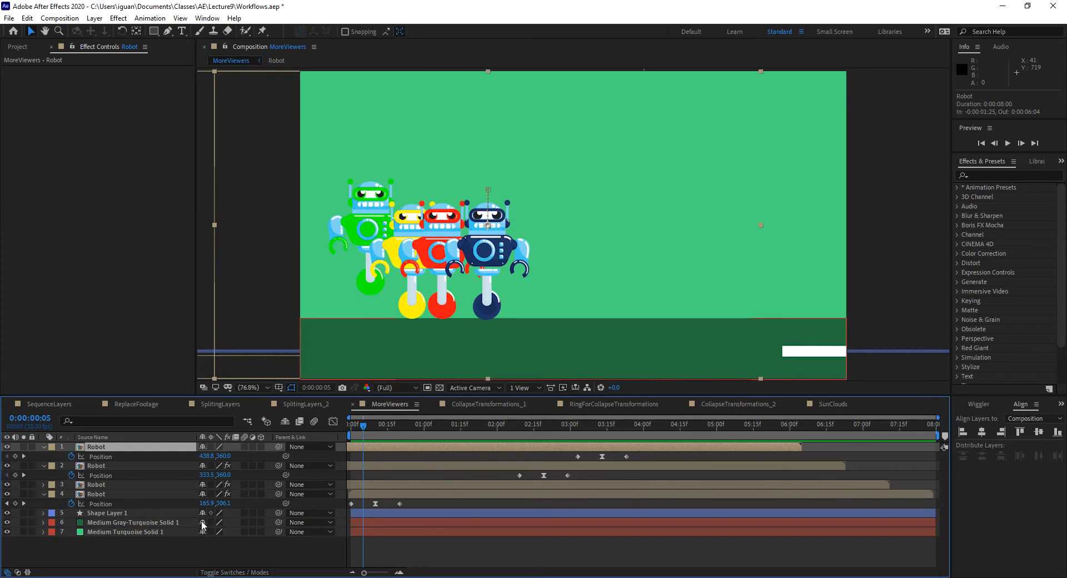
left_click(108, 457)
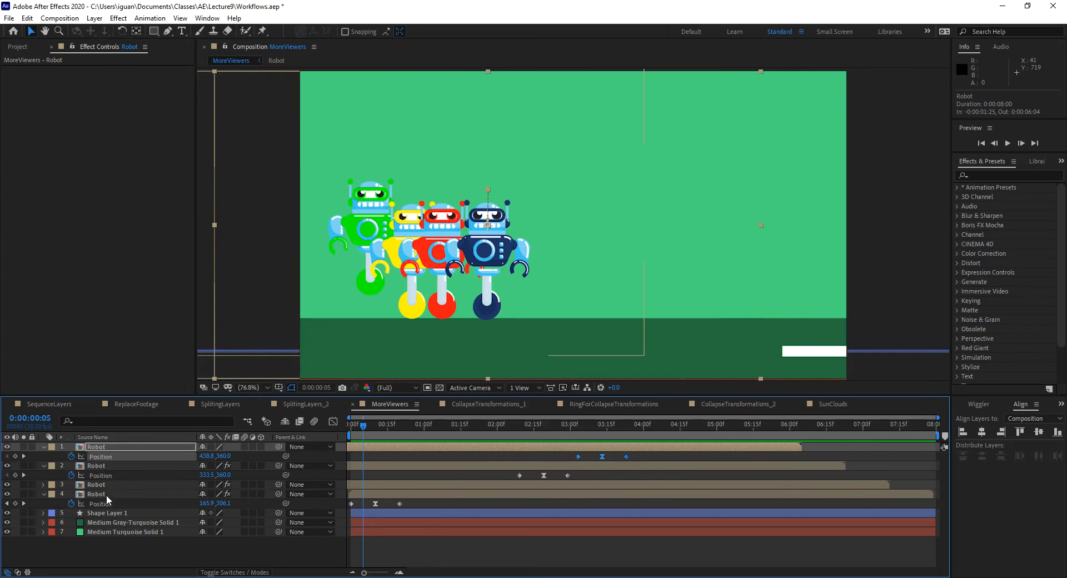
left_click(578, 437)
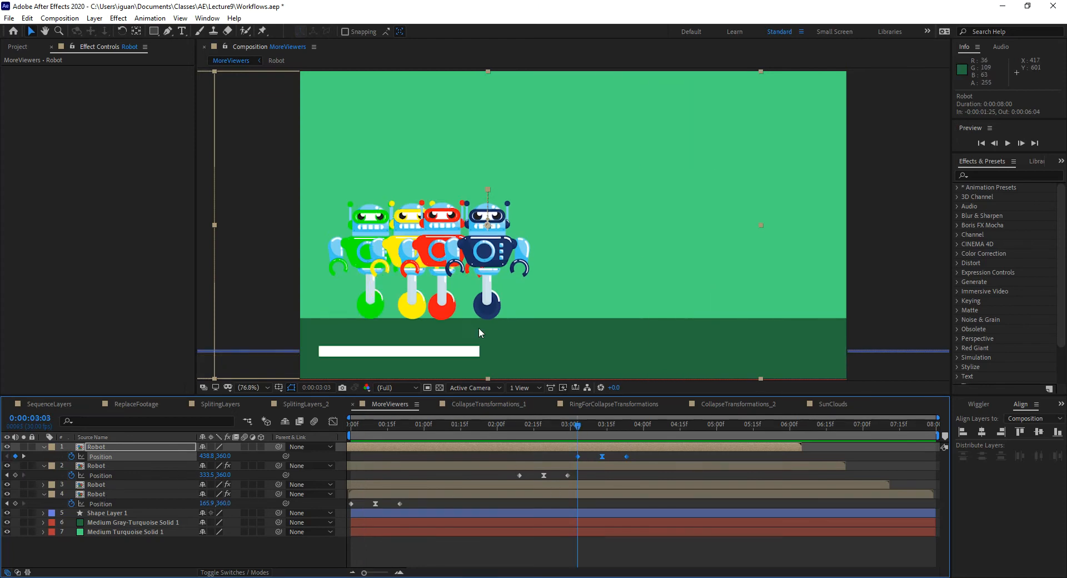
Try moving the dark blue robot about 65 px lower at 0:00:03:03, and undo the move
left_click_drag(492, 266, 494, 294)
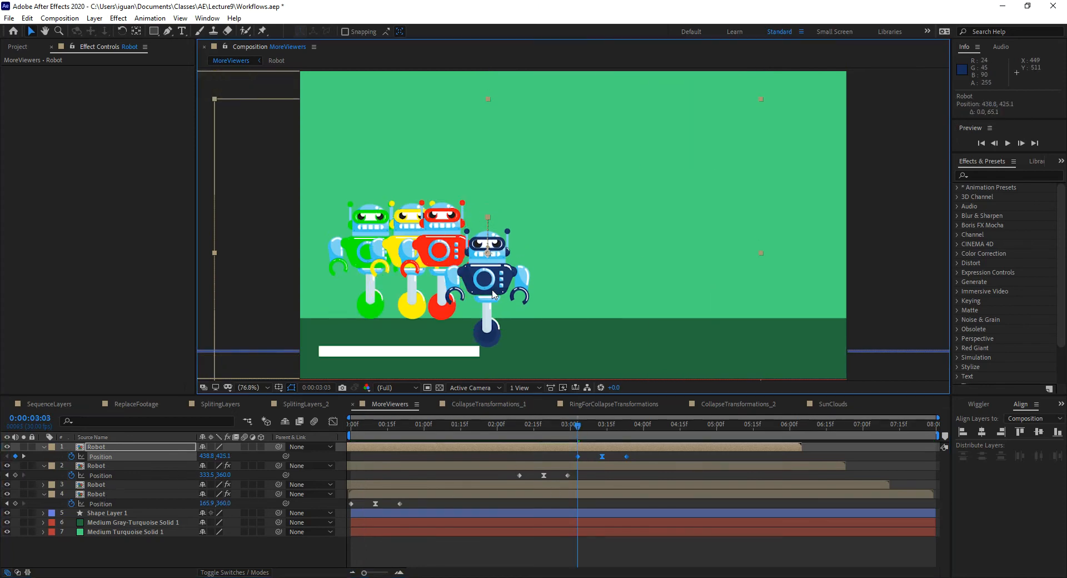
key("ctrl+z")
key("ctrl+z")
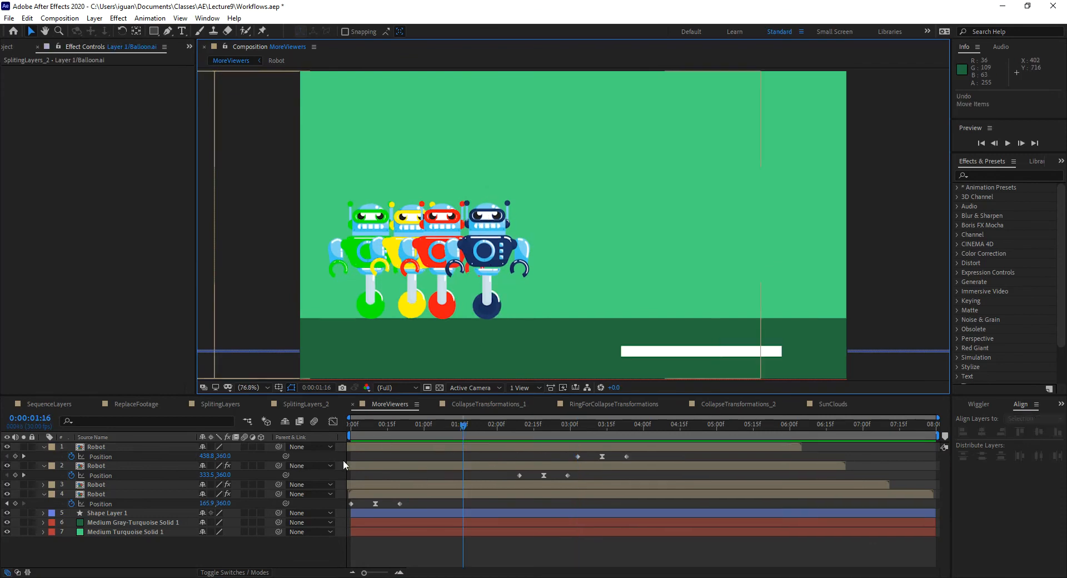
Collapse the Position properties of the Robot layers in MoreViewers and return to 0:00:00:00
left_click(45, 446)
left_click(42, 455)
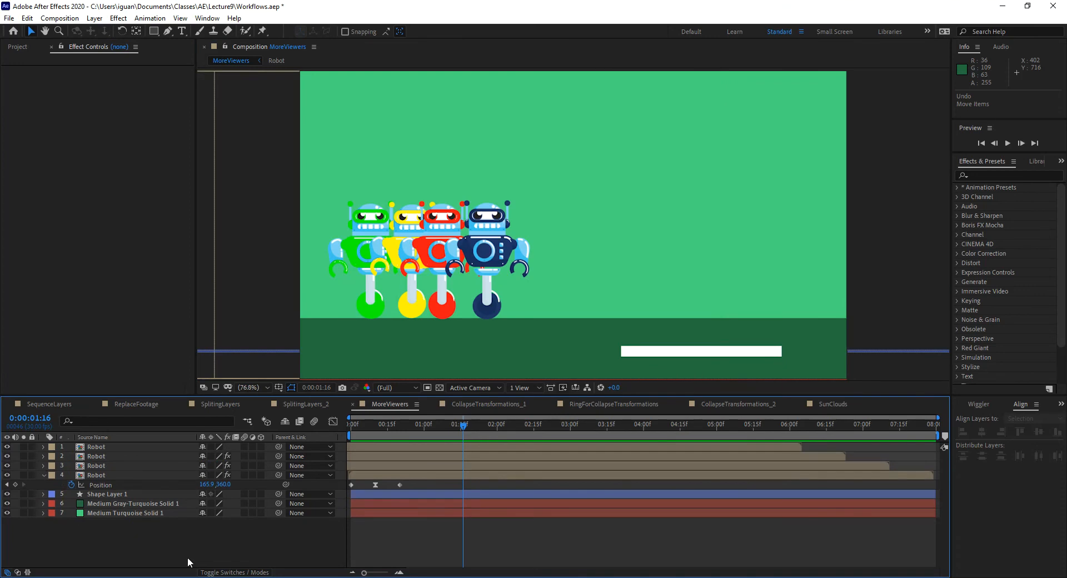
left_click(44, 475)
left_click_drag(401, 424, 329, 434)
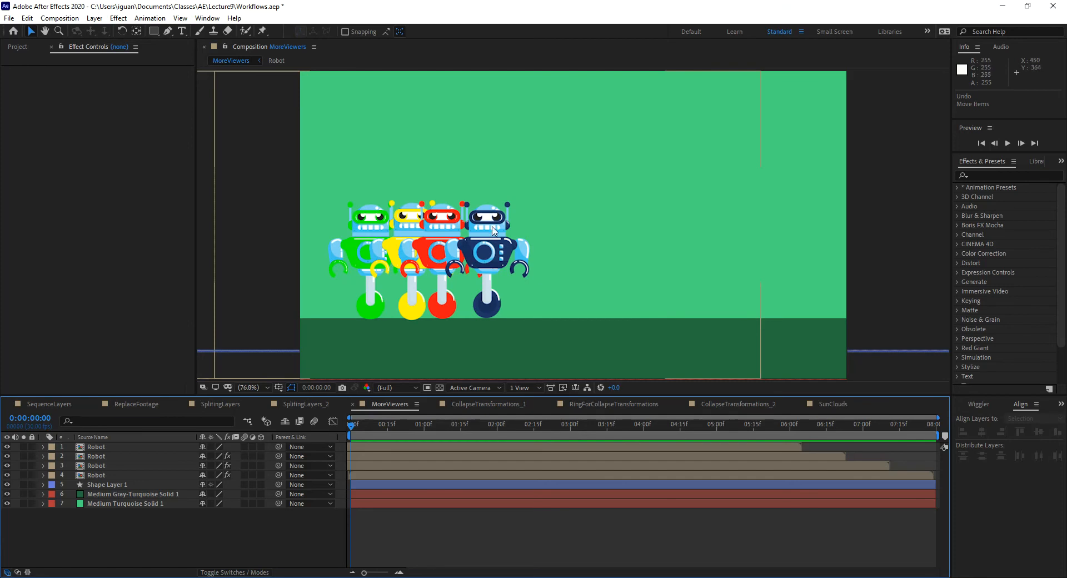
Open the Robot precomposition from the topmost layer and reveal the Head layer's Position expression
double_click(81, 451)
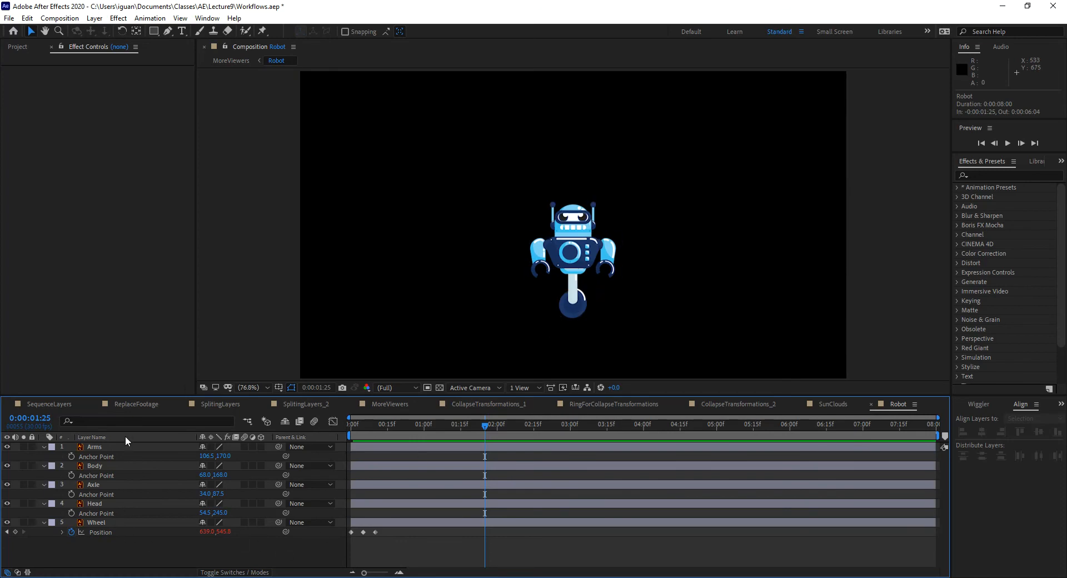
left_click(108, 522)
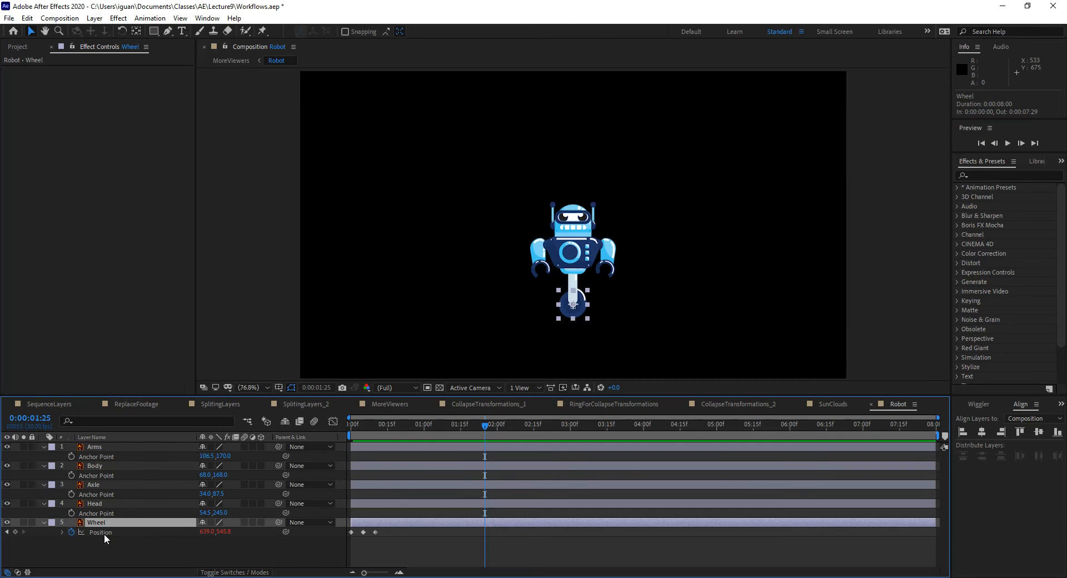
left_click(92, 504)
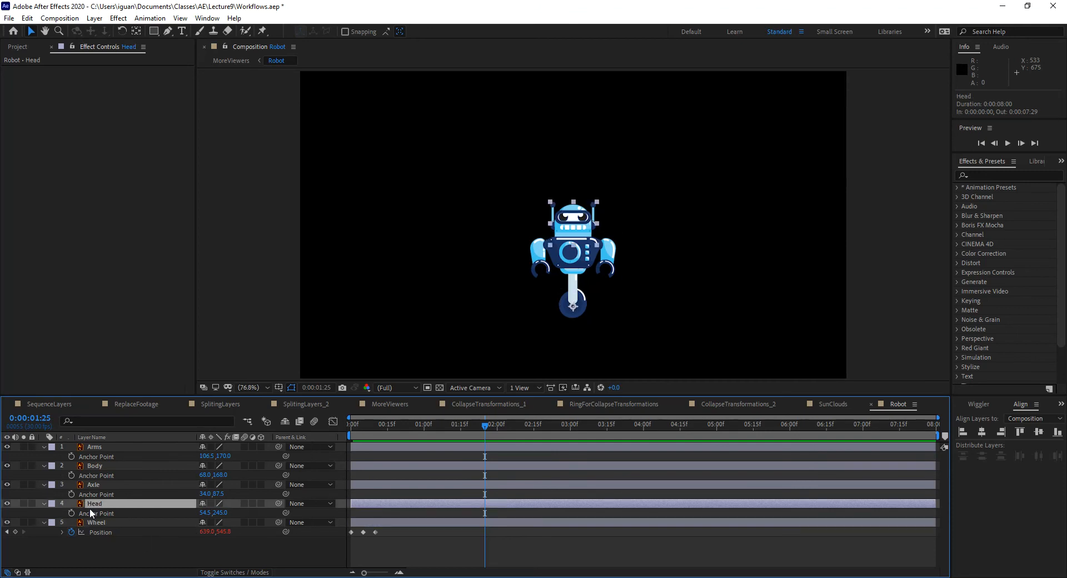
key("p")
left_click(71, 513, "alt")
type("xP = transform.position[0]; yP = thisComp.layer(index+1).transform.position.valueAtTime(time - .5)[1]; [xP, yP];")
left_click_drag(389, 575, 389, 529)
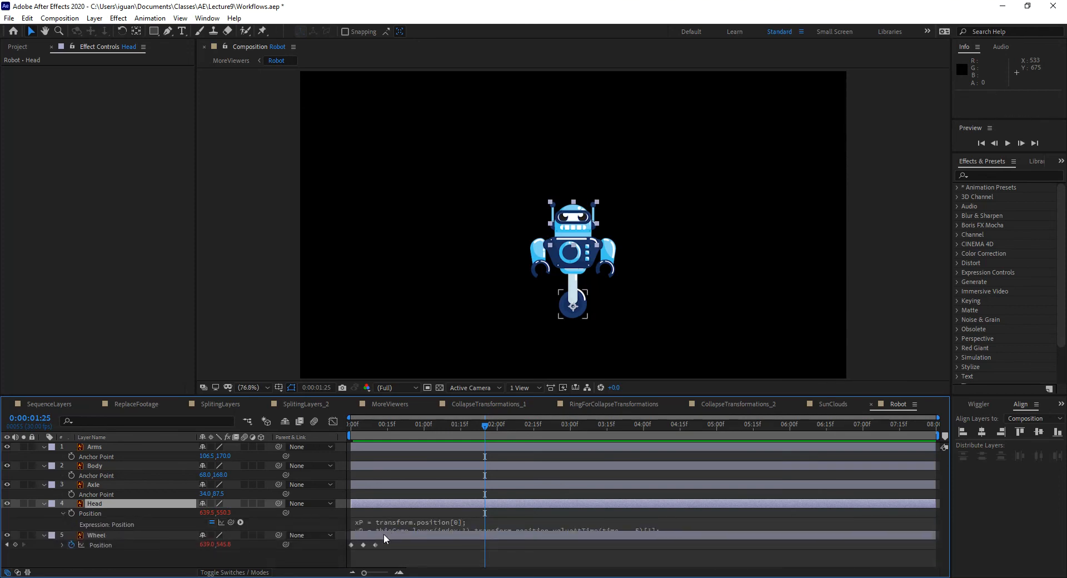
Preview the Robot composition's animation and return to 0:00:00:00
key("space")
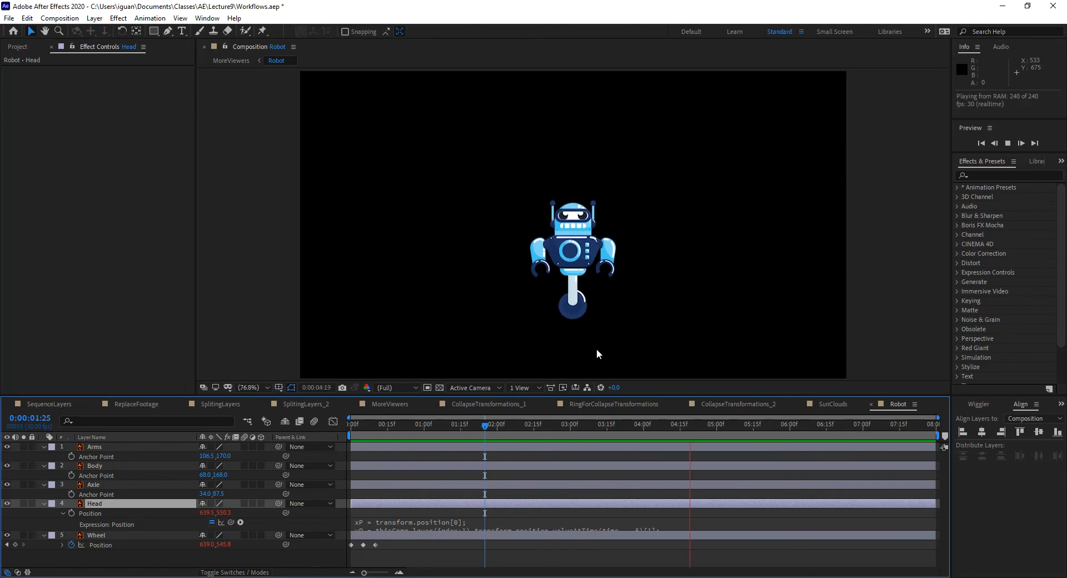
key("space")
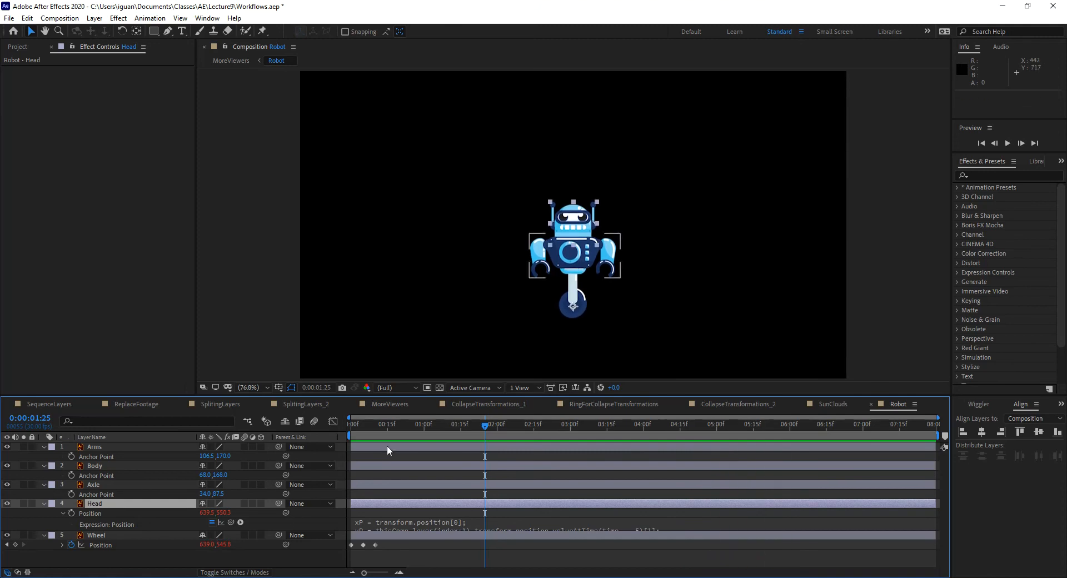
left_click_drag(387, 428, 338, 434)
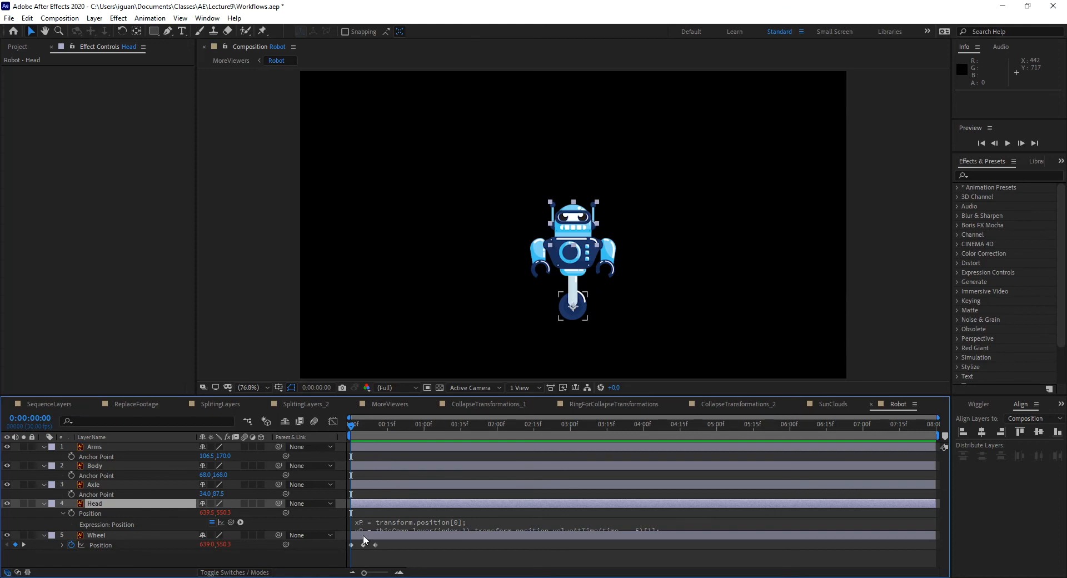
Examine the Head layer's full Position expression and reveal the Wheel layer's Position expression in an enlarged Timeline
left_click_drag(362, 528, 363, 551)
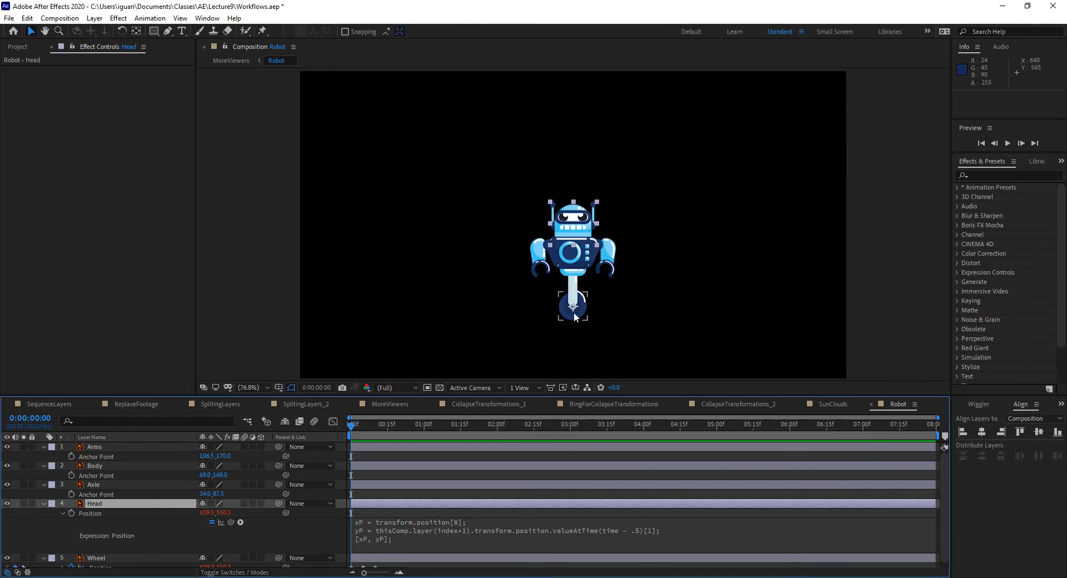
left_click_drag(499, 552, 500, 530)
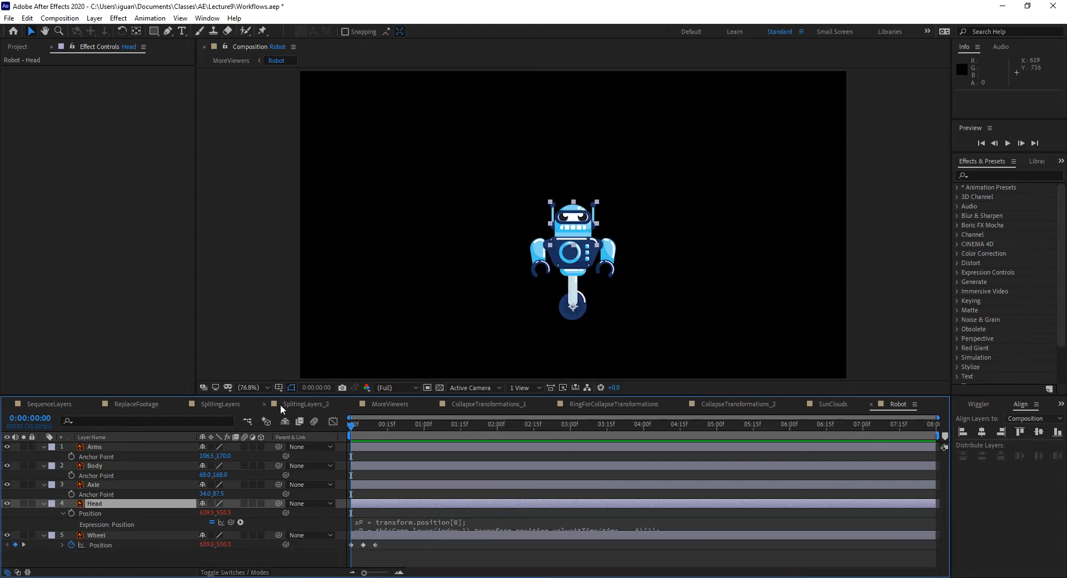
left_click_drag(284, 395, 284, 349)
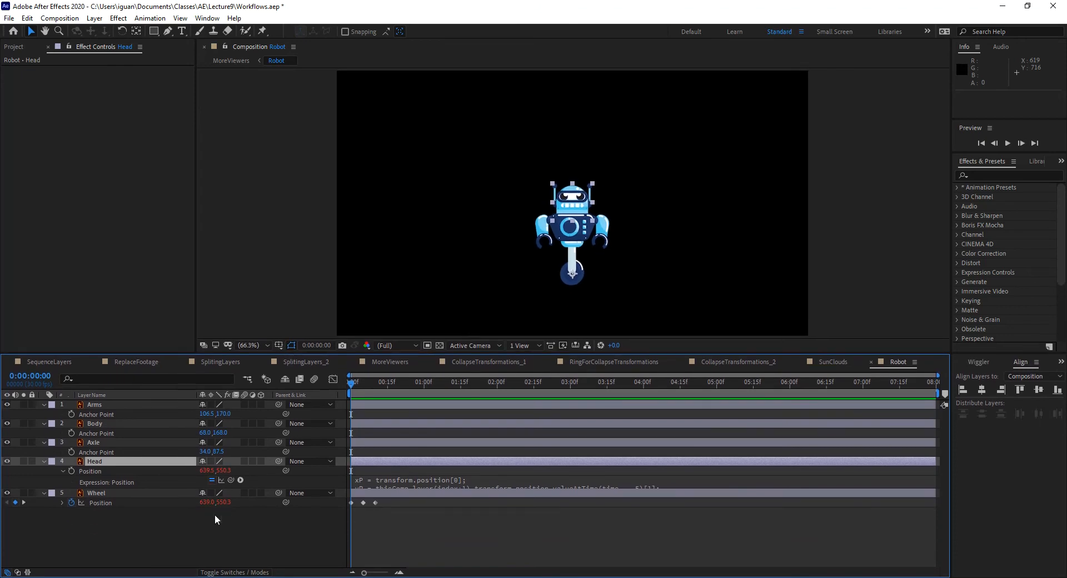
left_click(61, 502)
left_click_drag(365, 381, 325, 519)
left_click(63, 470)
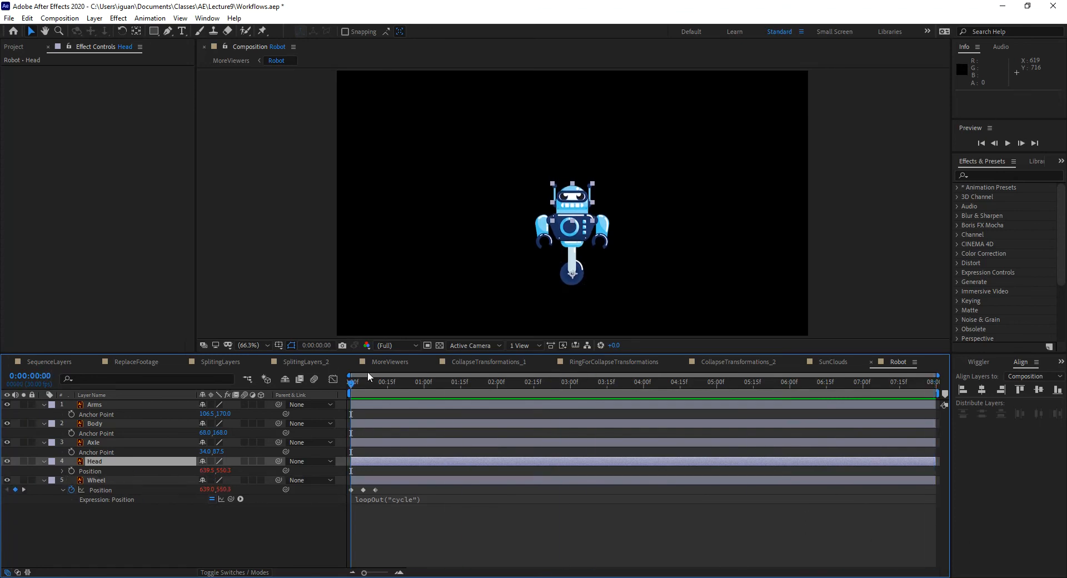
Try lowering the Wheel layer's Position to 639.0, 586.5 at 0:00:00:00, and preview the effect in the MoreViewers composition
left_click_drag(578, 283, 582, 299)
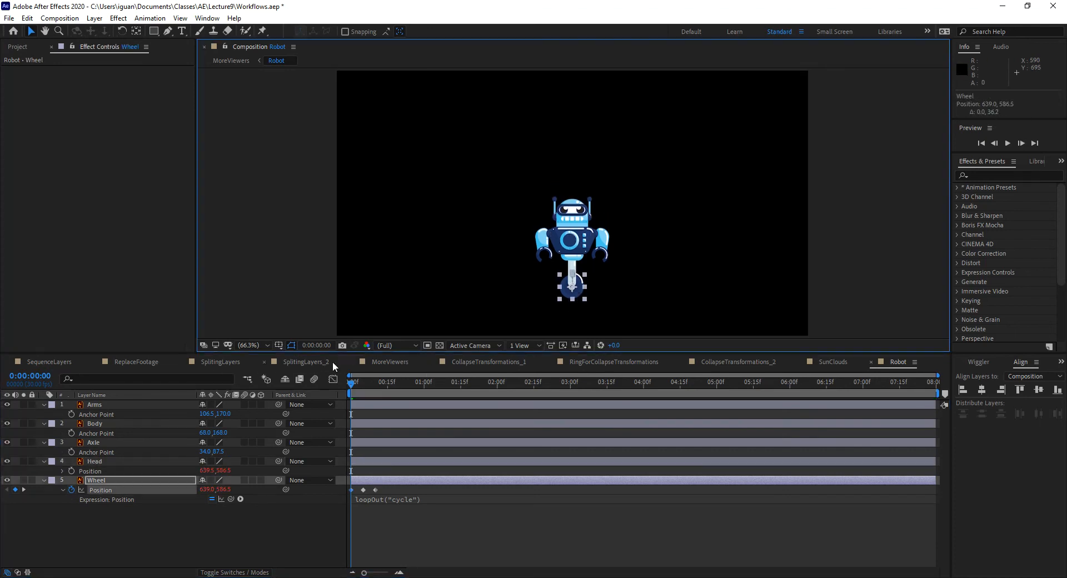
left_click(381, 361)
left_click_drag(395, 382, 340, 385)
key("space")
key("space")
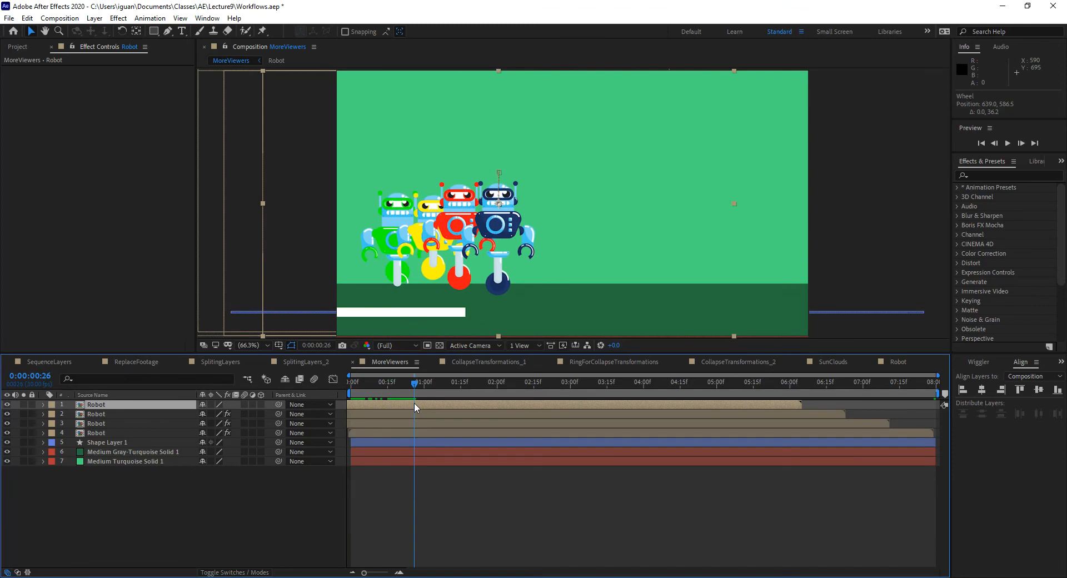
Return to the Robot composition at 0:00:00:00, undo the wheel's move and deselect the layer
left_click(900, 361)
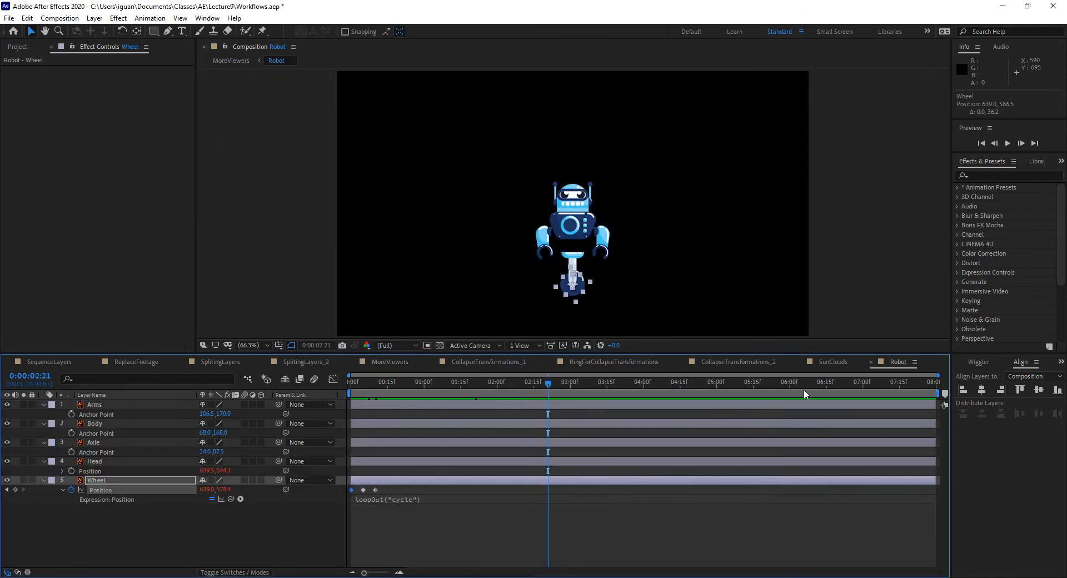
key("Home")
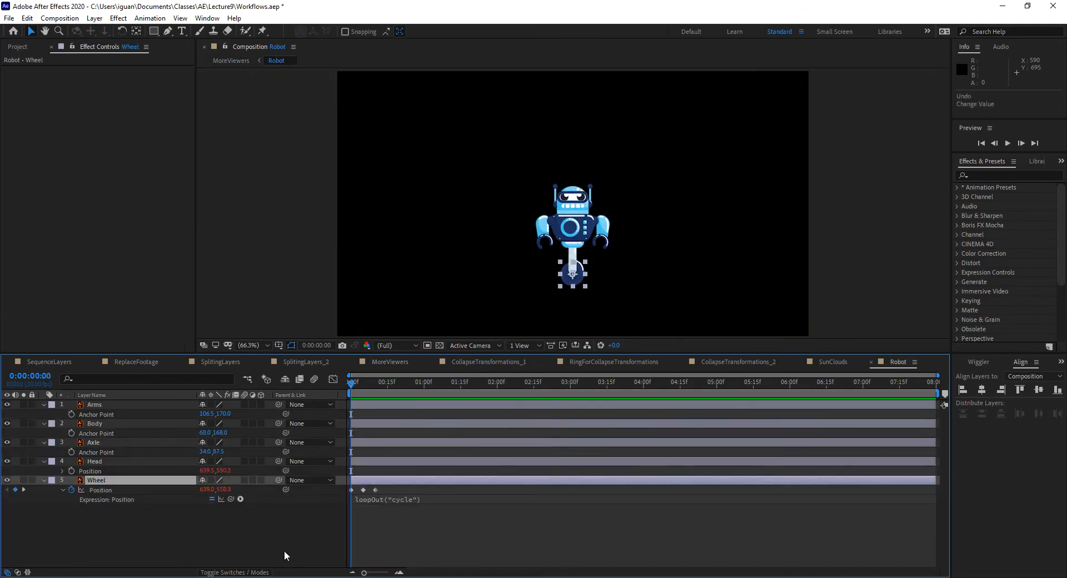
left_click(285, 535)
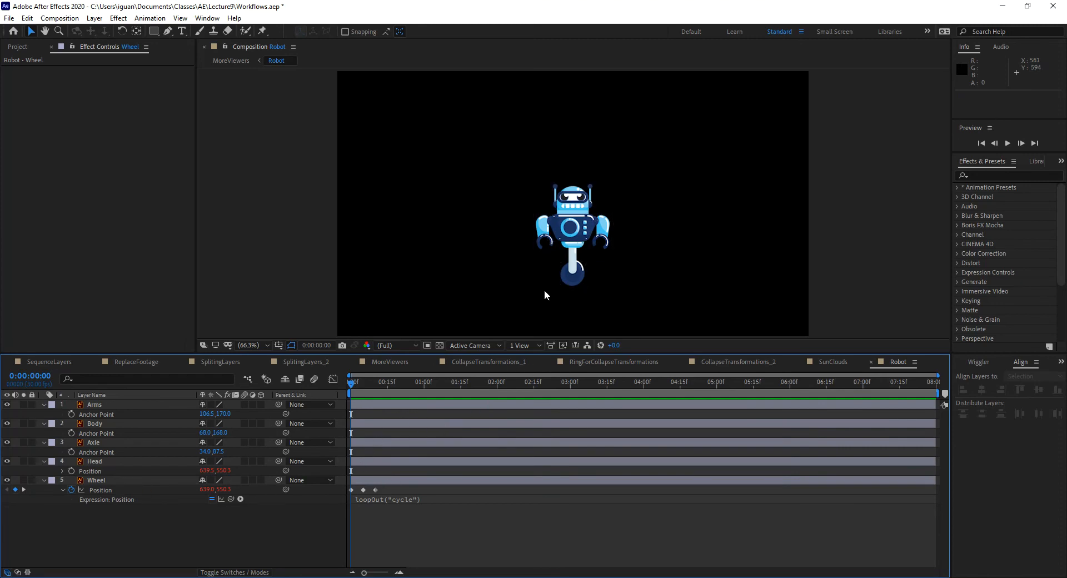
Collapse the properties of all five layers in the Robot composition
left_click(45, 461)
left_click(44, 442)
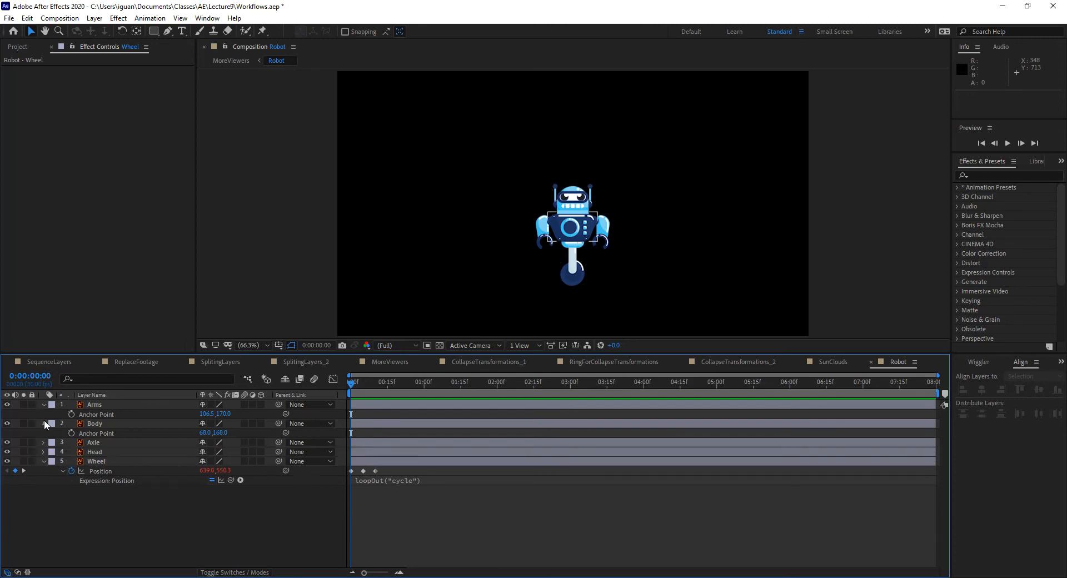
left_click(44, 422)
left_click(44, 406)
left_click(45, 442)
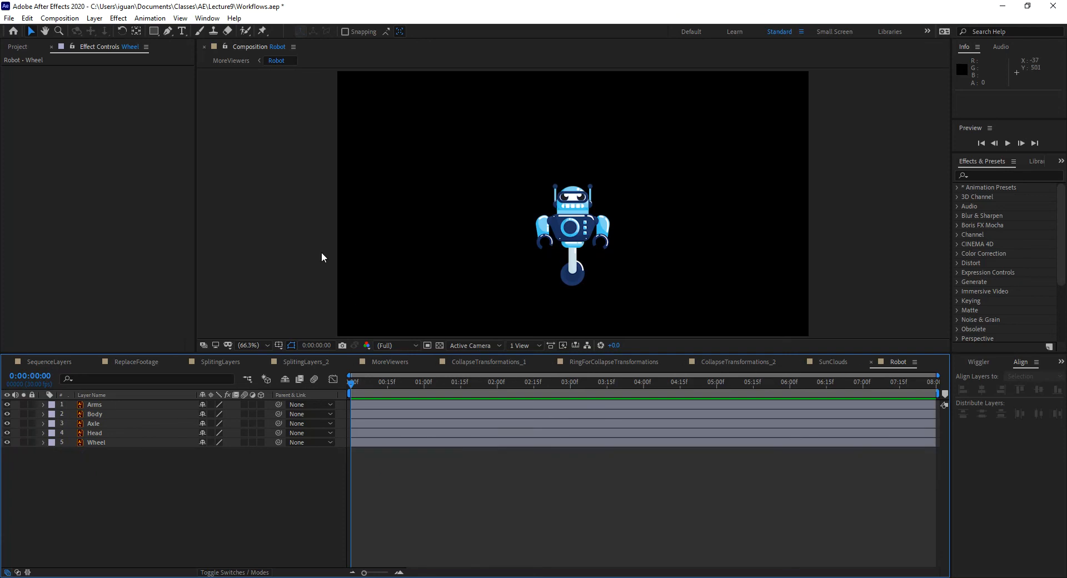
Create a second Composition viewer for the Robot composition
right_click(289, 187)
mouse_move(312, 198)
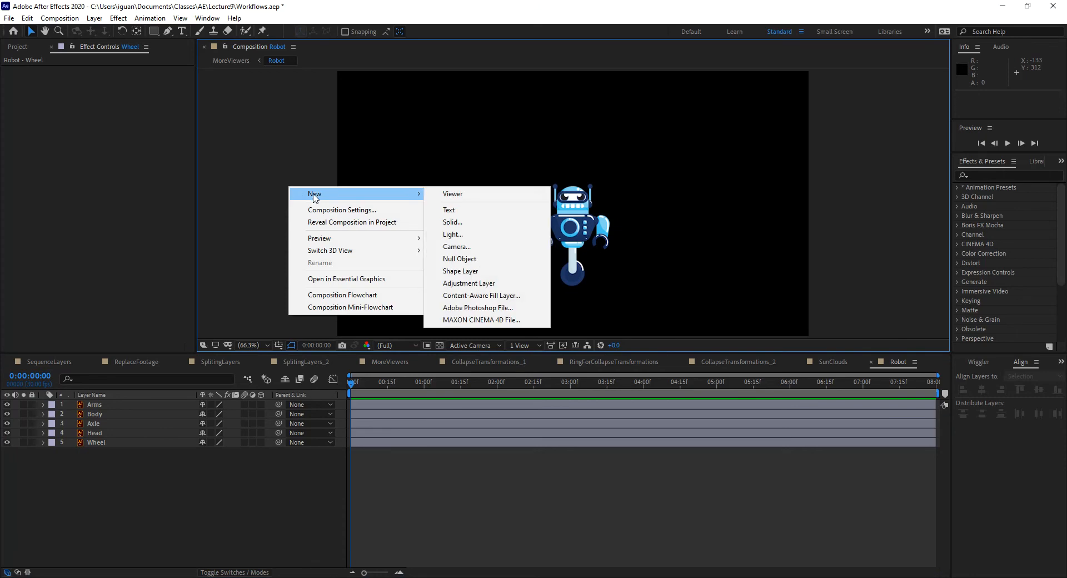
left_click(480, 196)
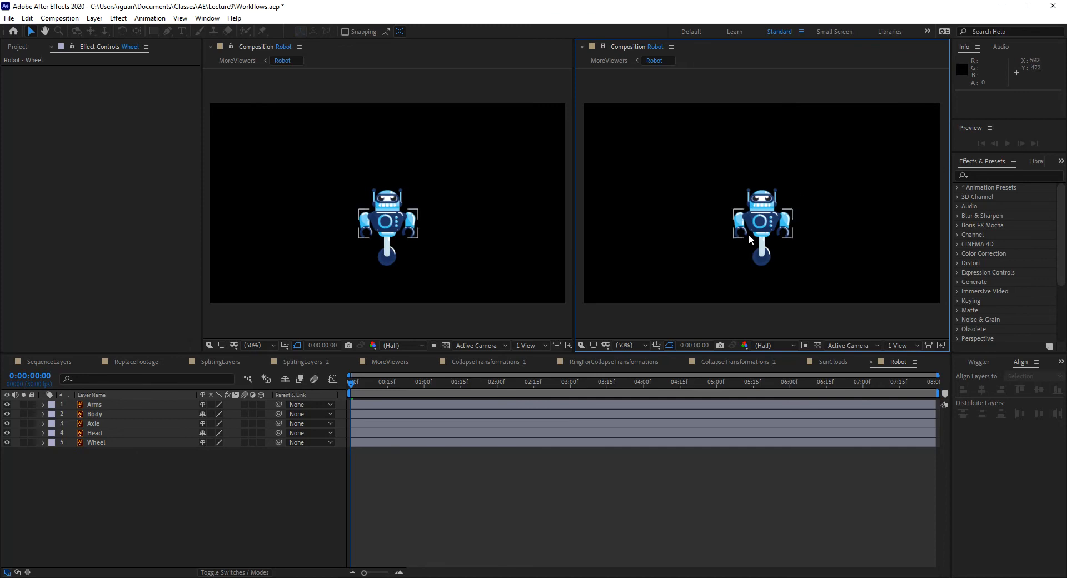
Display the MoreViewers composition in both viewers and set the current time to 0:00:01:08
left_click(608, 61)
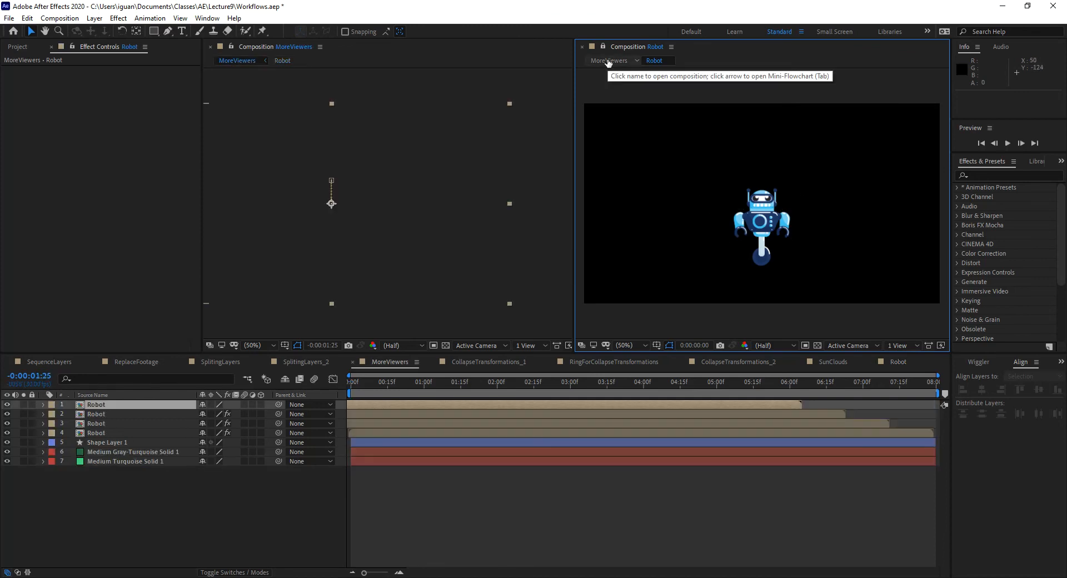
left_click(636, 61)
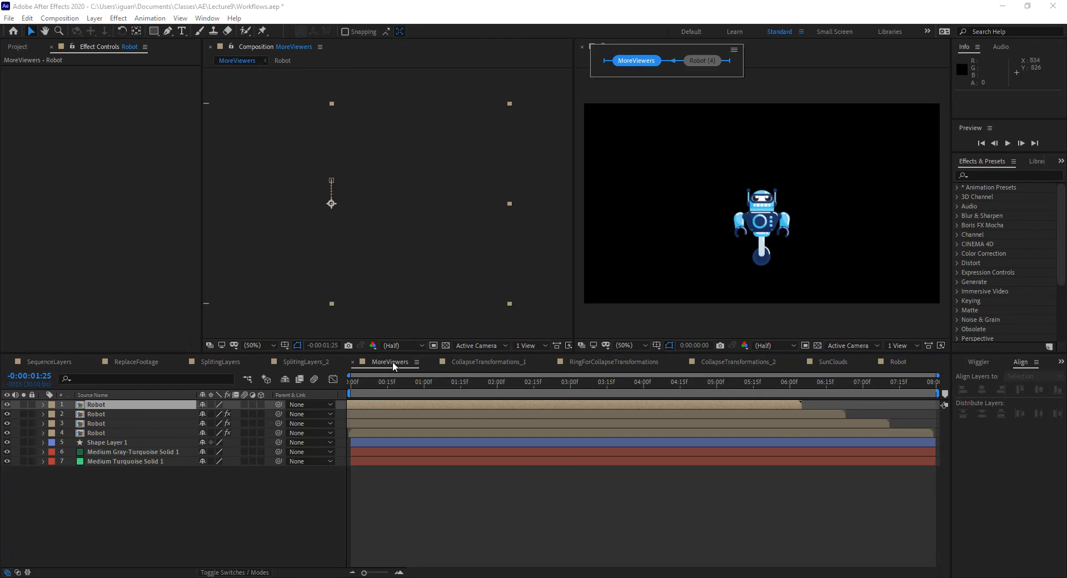
left_click(642, 63)
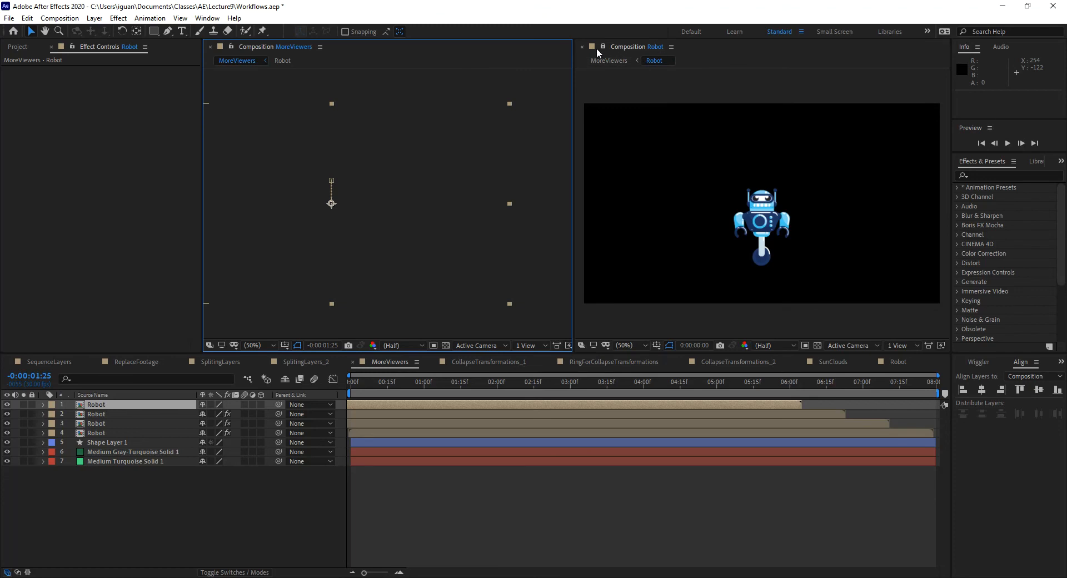
left_click(606, 61)
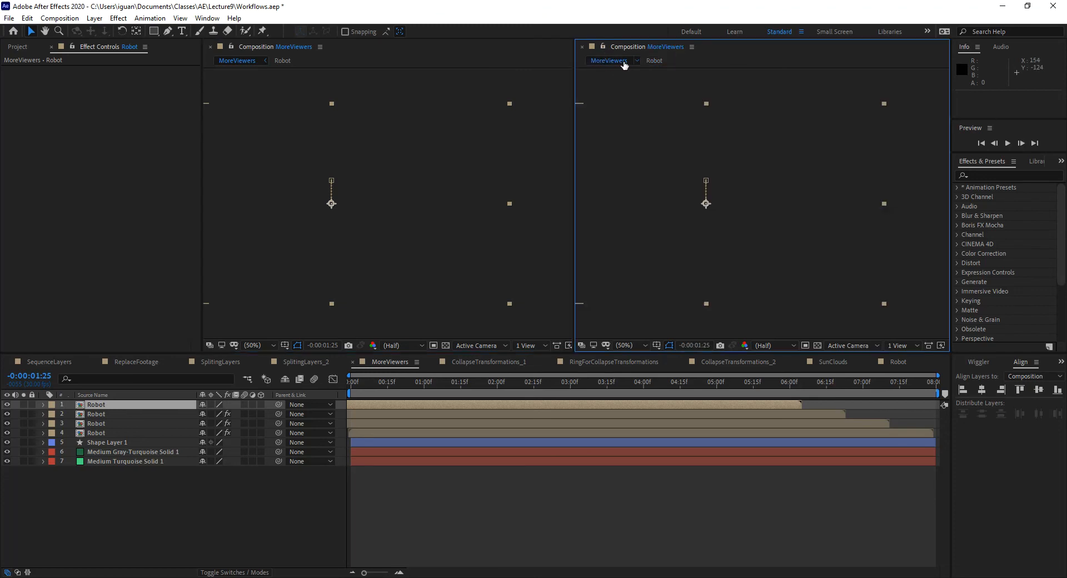
left_click_drag(538, 382, 444, 382)
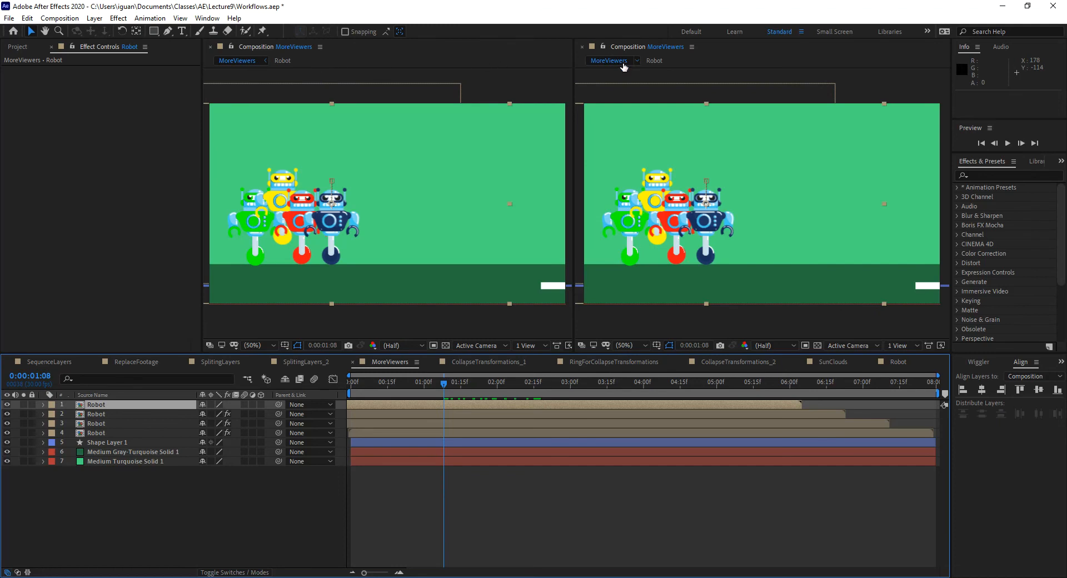
Lock the original viewer on the MoreViewers composition and open the Robot composition in the second viewer
left_click(232, 46)
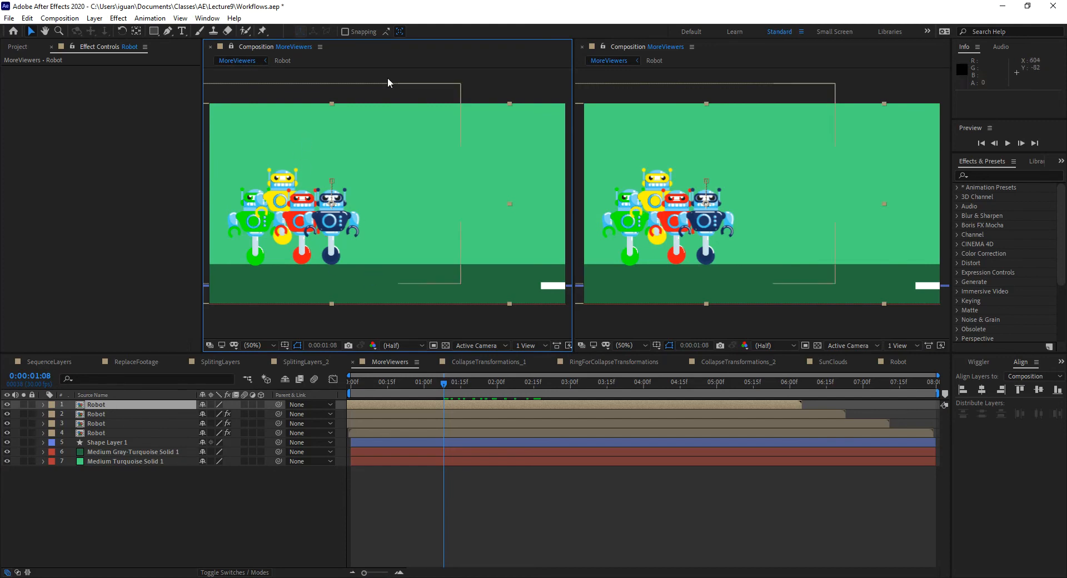
left_click(813, 74)
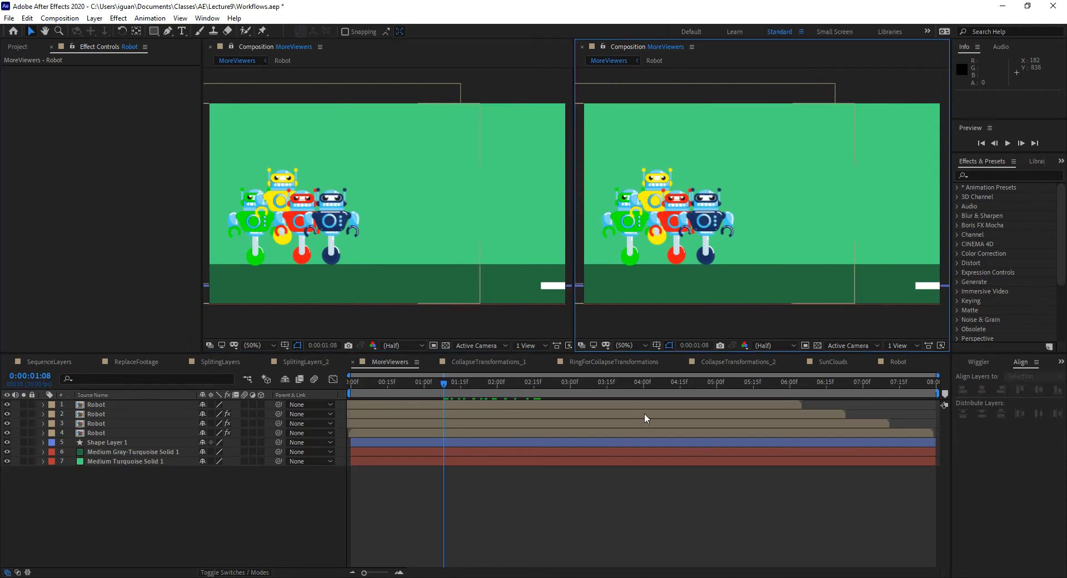
left_click(899, 361)
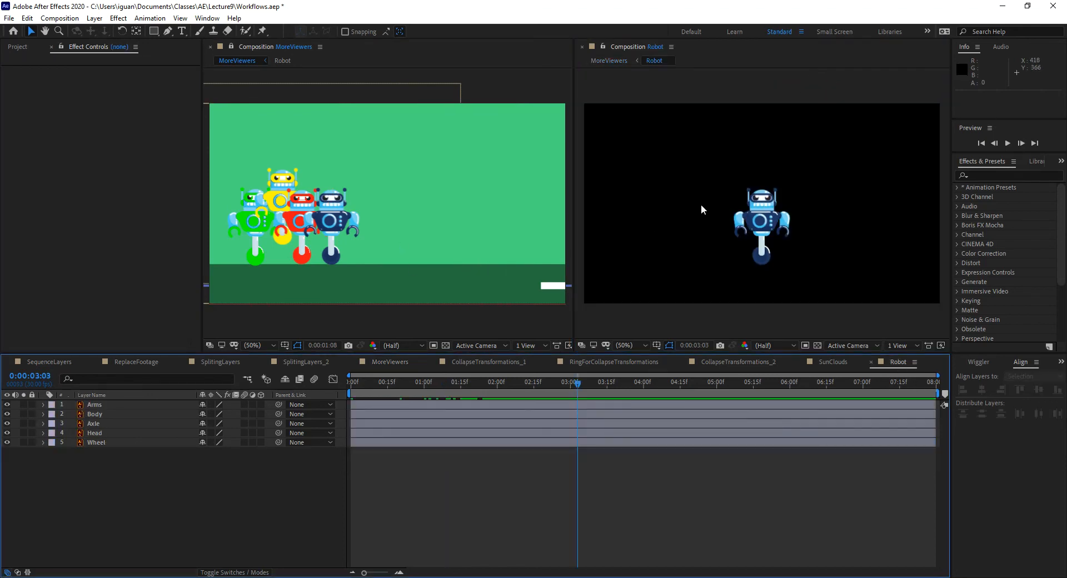
Try moving all five Robot layers 108 px lower at 0:00:03:03 while watching MoreViewers, and undo the move
left_click(96, 404)
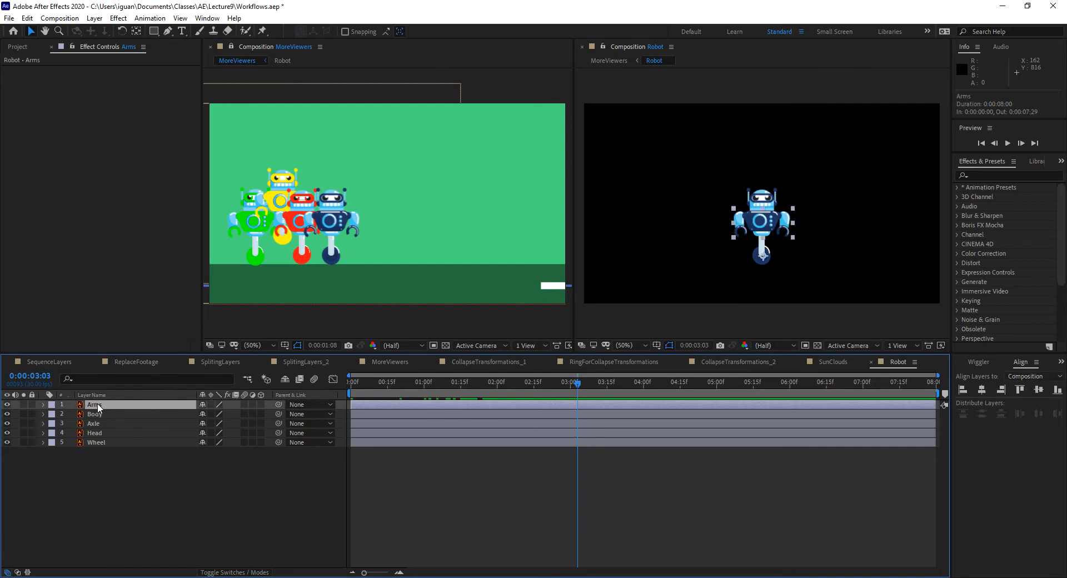
left_click(100, 442, "shift")
left_click_drag(772, 214, 765, 244)
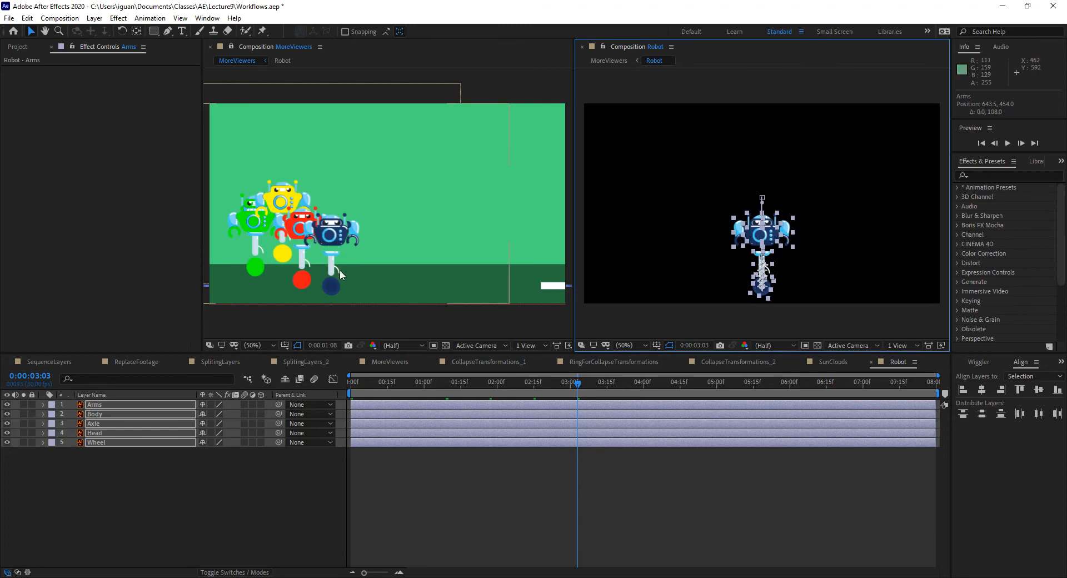
key("ctrl+z")
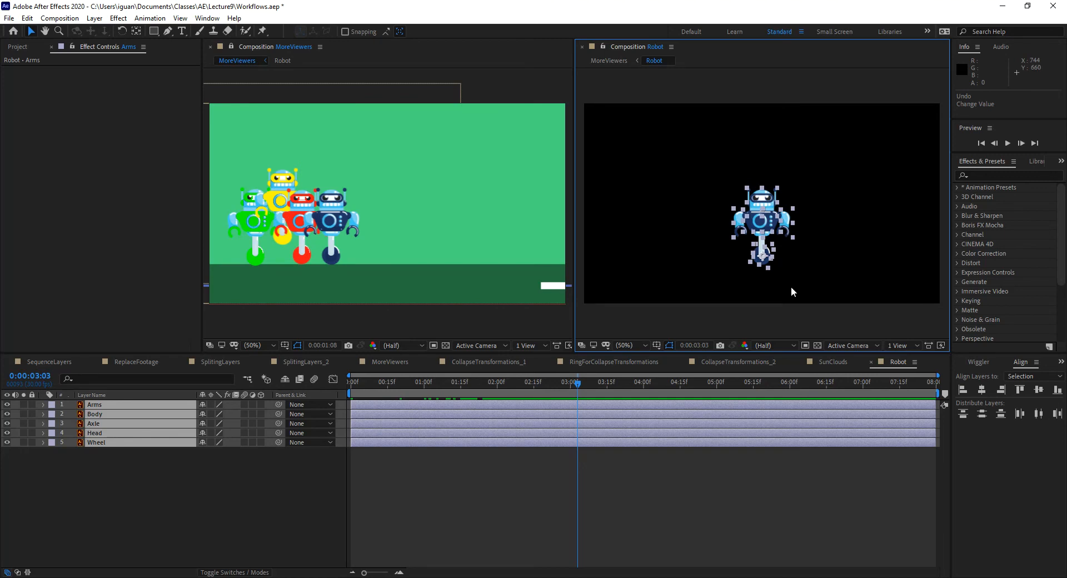
Reveal the Position property of the Wheel layer in the Robot composition
left_click(119, 442)
key("p")
Try lowering the Wheel layer to a Y position of 614.3 at 0:00:03:03, and undo the change
left_click_drag(224, 454, 244, 453)
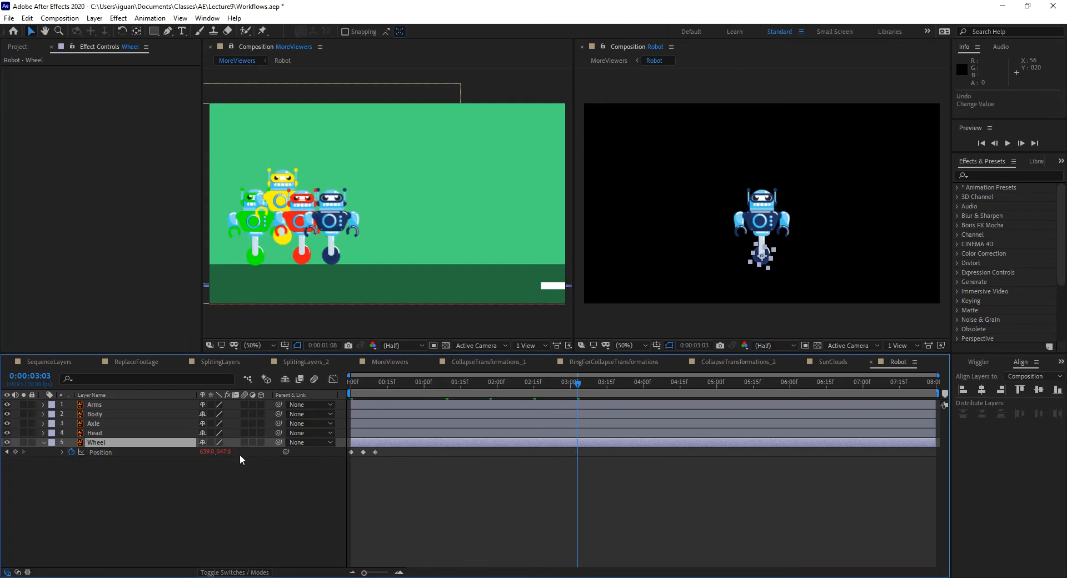
key("ctrl+z")
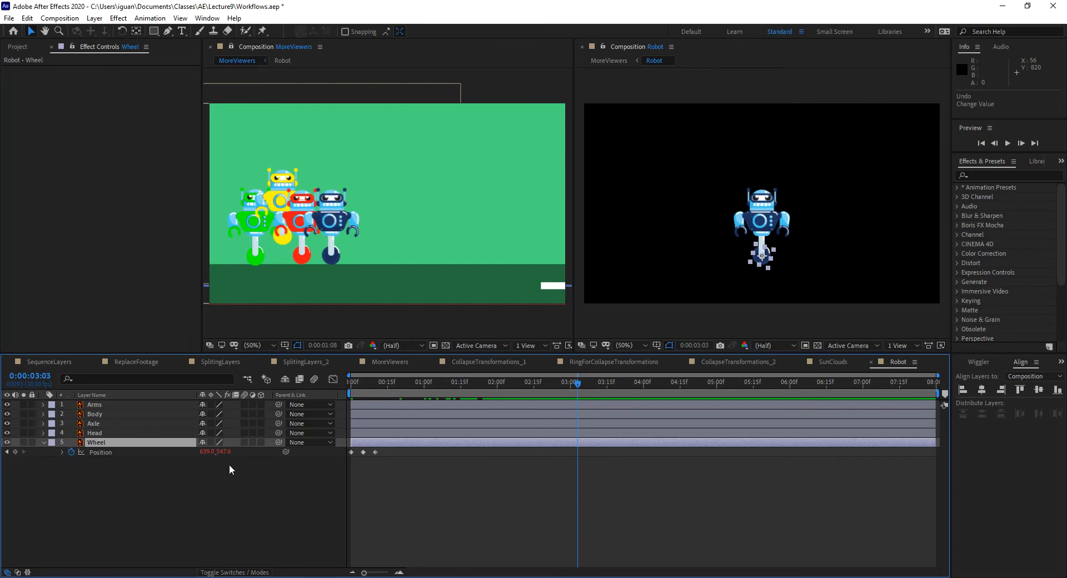
left_click_drag(225, 451, 259, 453)
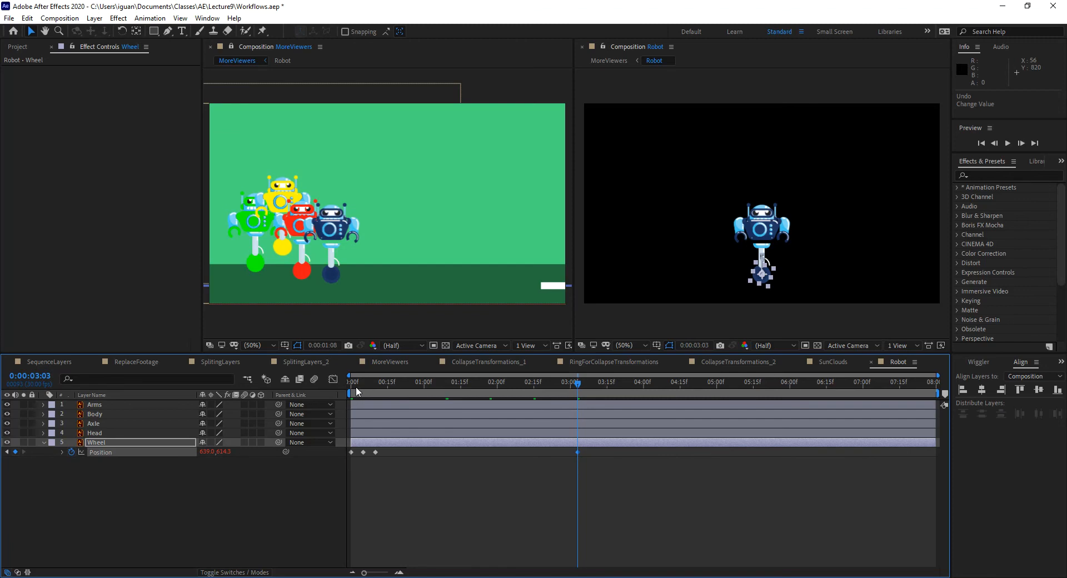
left_click_drag(366, 385, 702, 408)
key("ctrl+z")
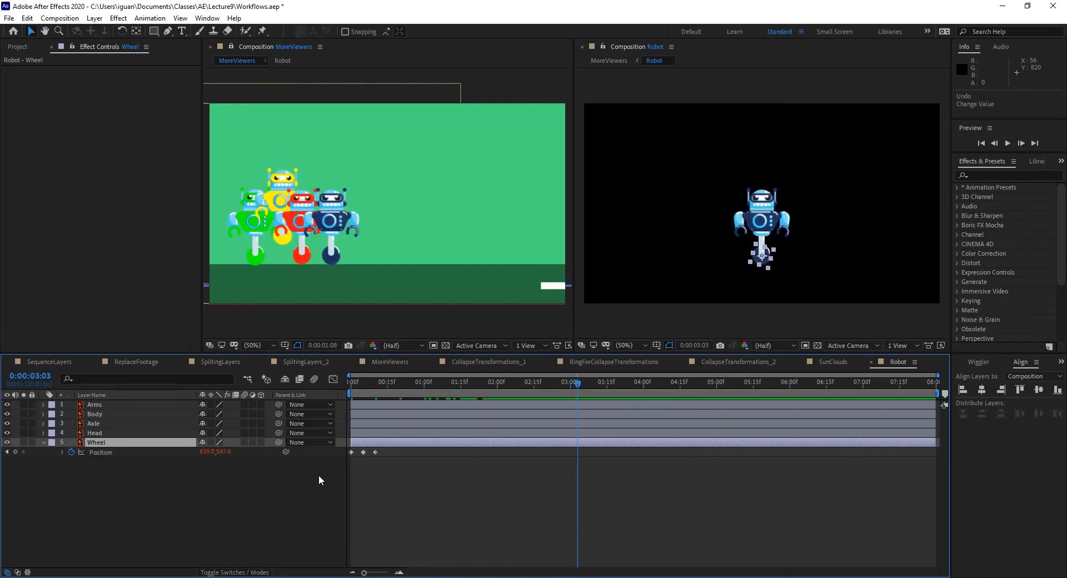
Move the Robot composition to 0:00:00:05, check the corresponding time in the MoreViewers timeline, and return to Robot
mouse_move(376, 383)
left_mouse_down()
mouse_move(343, 392)
mouse_move(362, 378)
mouse_move(374, 390)
mouse_move(364, 391)
left_mouse_up()
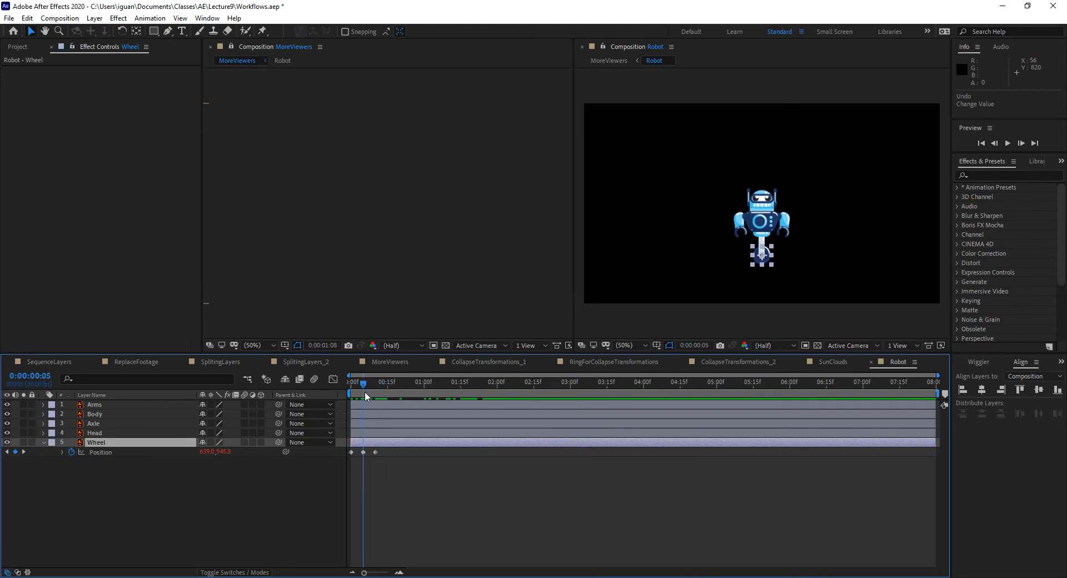
left_click_drag(482, 362, 755, 379)
left_click_drag(416, 382, 504, 366)
left_click(373, 362)
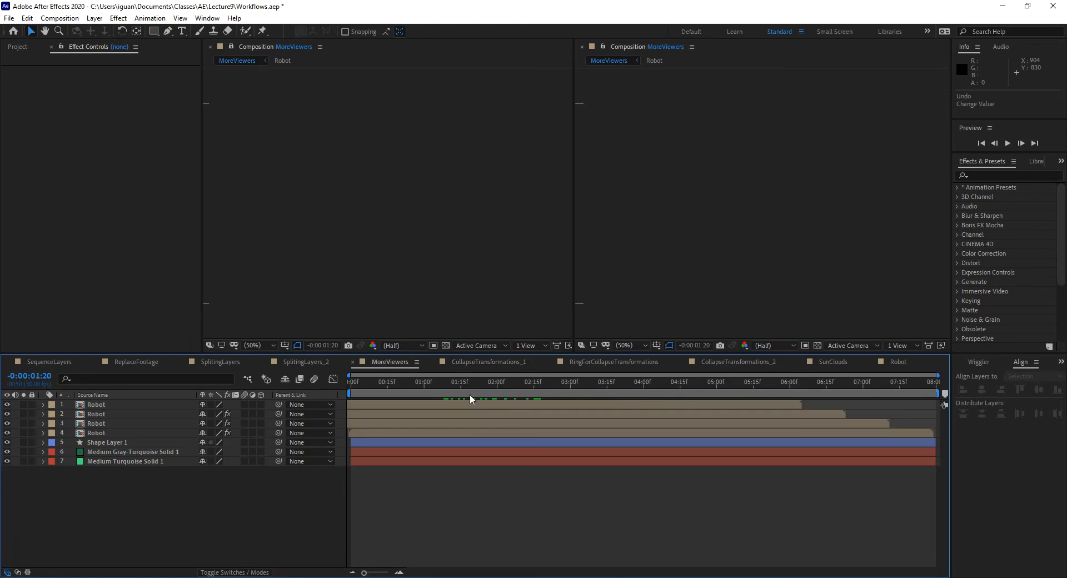
left_click(899, 361)
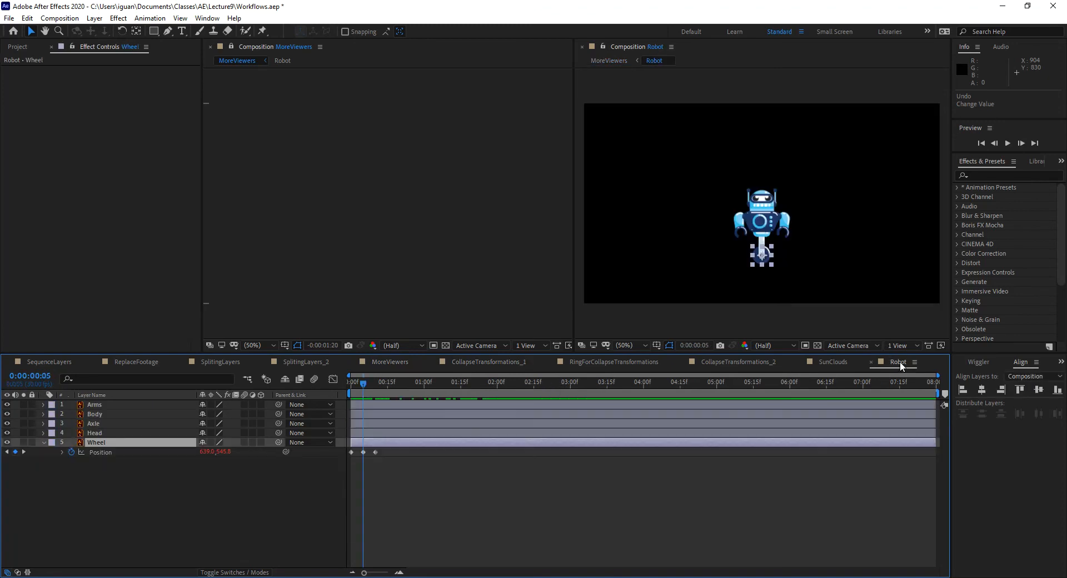
Try shifting the Wheel's three Position keyframes so the last one sits at 0:00:03:11, scrub through the result, and undo the shift
left_click_drag(437, 382, 597, 389)
left_click_drag(407, 484, 594, 463)
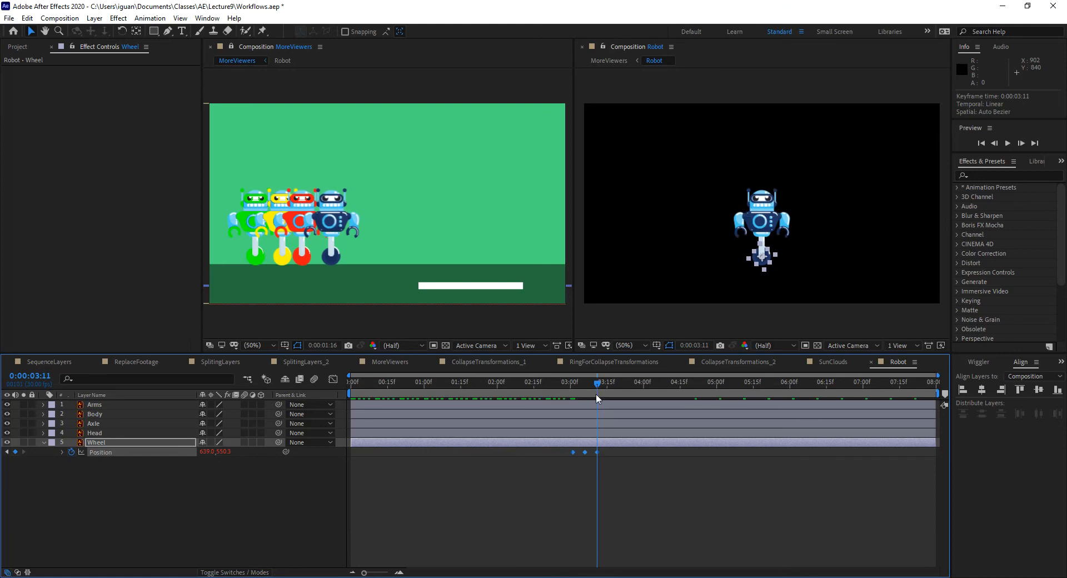
left_click(495, 382)
left_click_drag(493, 384, 398, 384)
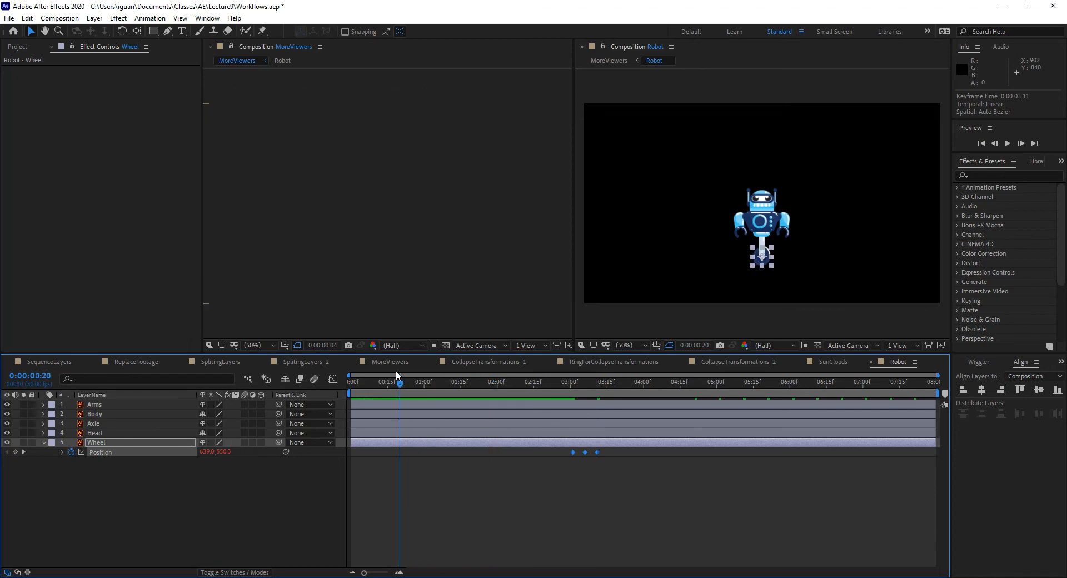
key("ctrl+z")
Shift the Wheel's three Position keyframes so the last one sits at 0:00:02:00, checking MoreViewers beforehand
left_click(421, 382)
left_click_drag(425, 384, 497, 394)
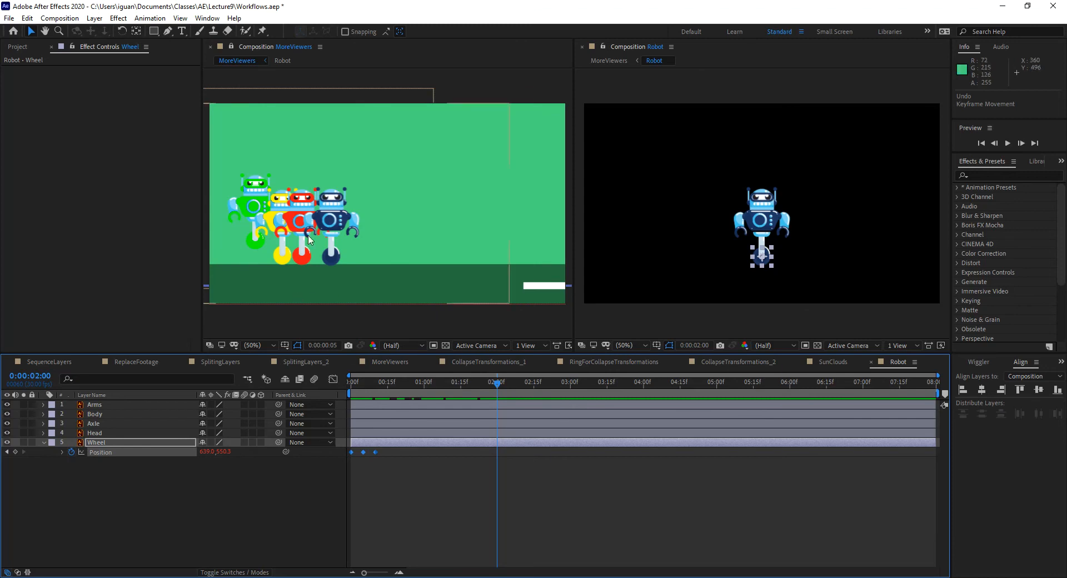
left_click(383, 361)
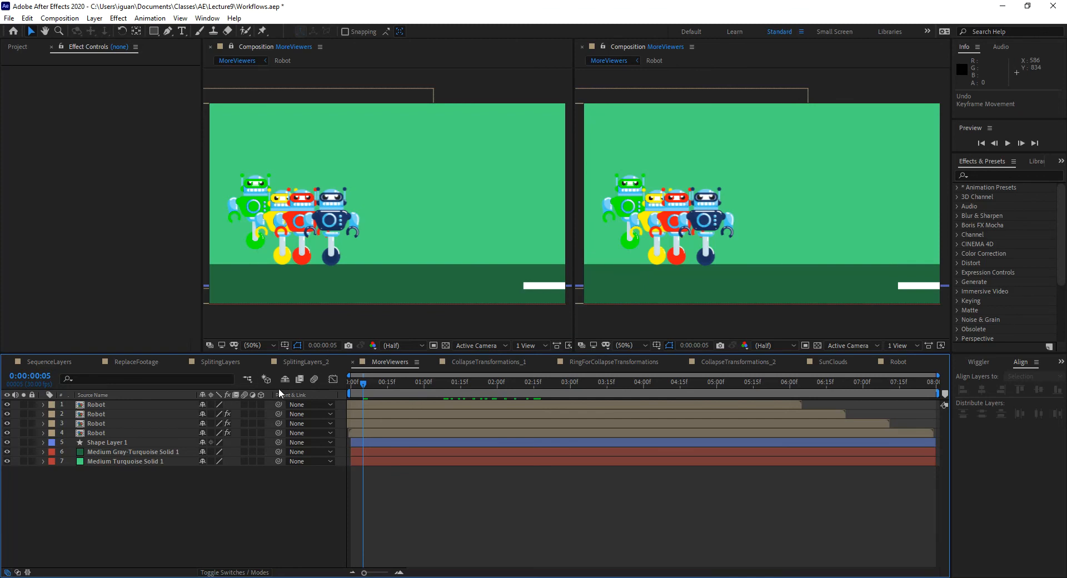
left_click(899, 362)
left_click_drag(393, 489, 505, 459)
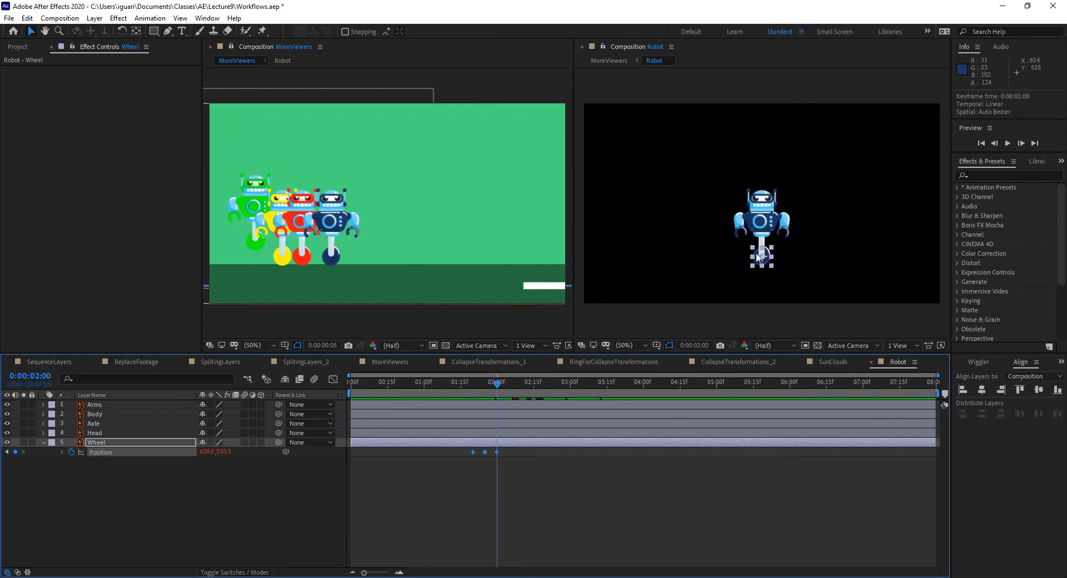
Lower the Wheel to a Y position of 634.3 and shift its three Position keyframes back to start at 0:00:00:00
left_click_drag(764, 262, 769, 286)
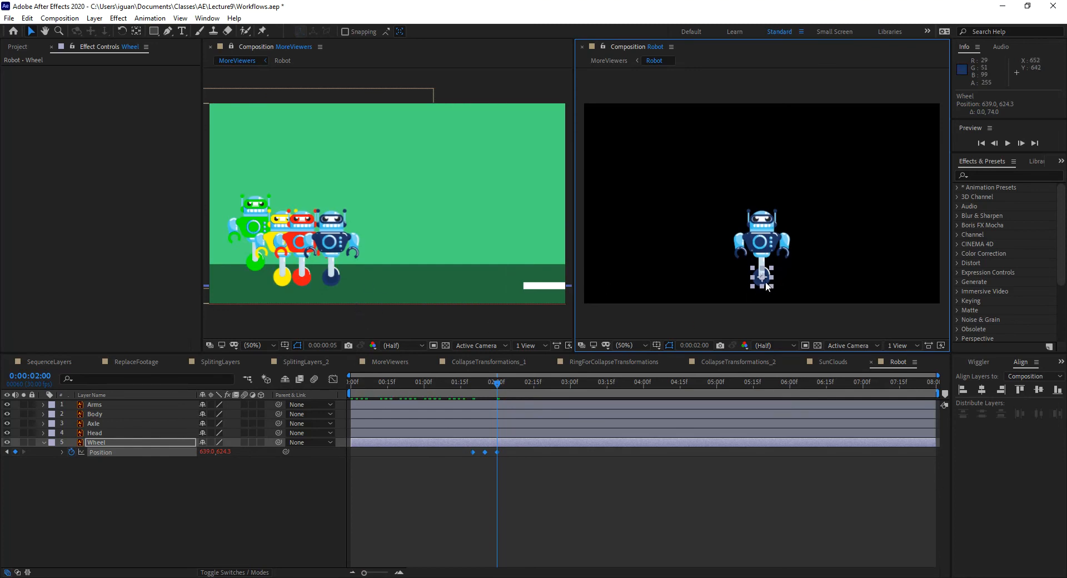
left_click_drag(767, 286, 767, 286)
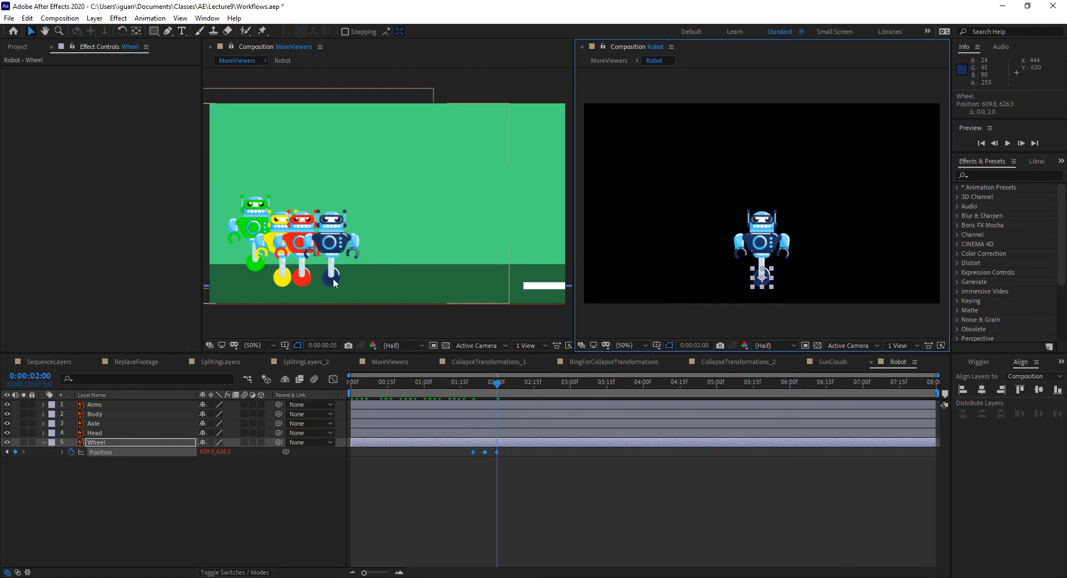
left_click_drag(775, 284, 774, 287)
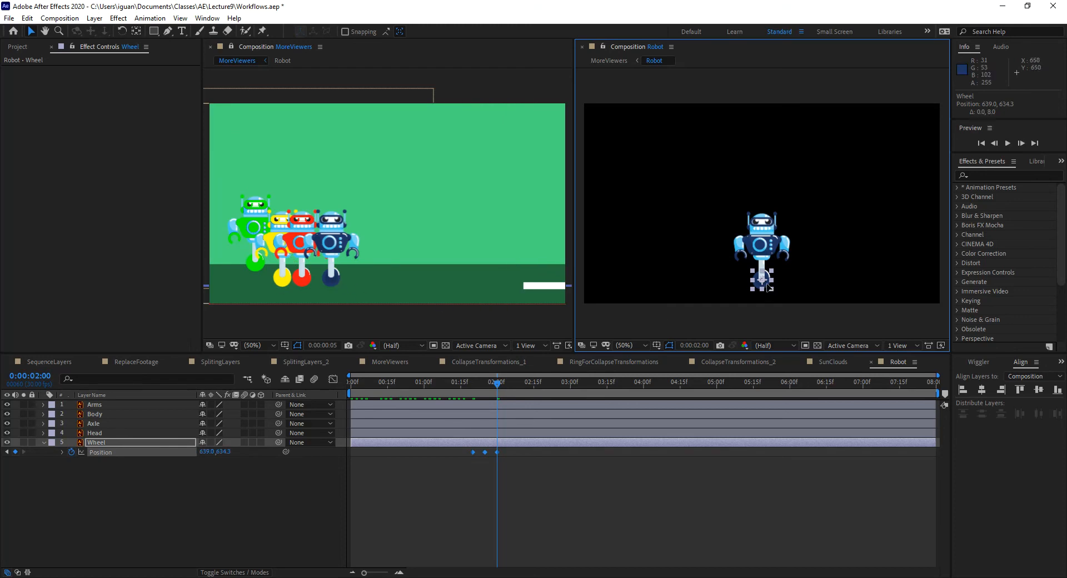
key("Home")
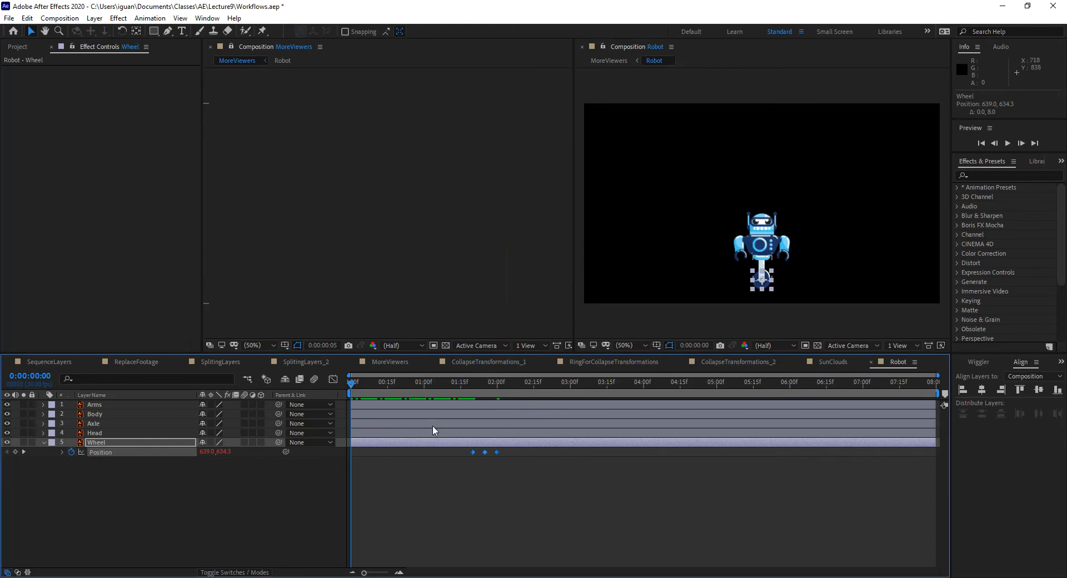
left_click_drag(473, 452, 365, 456)
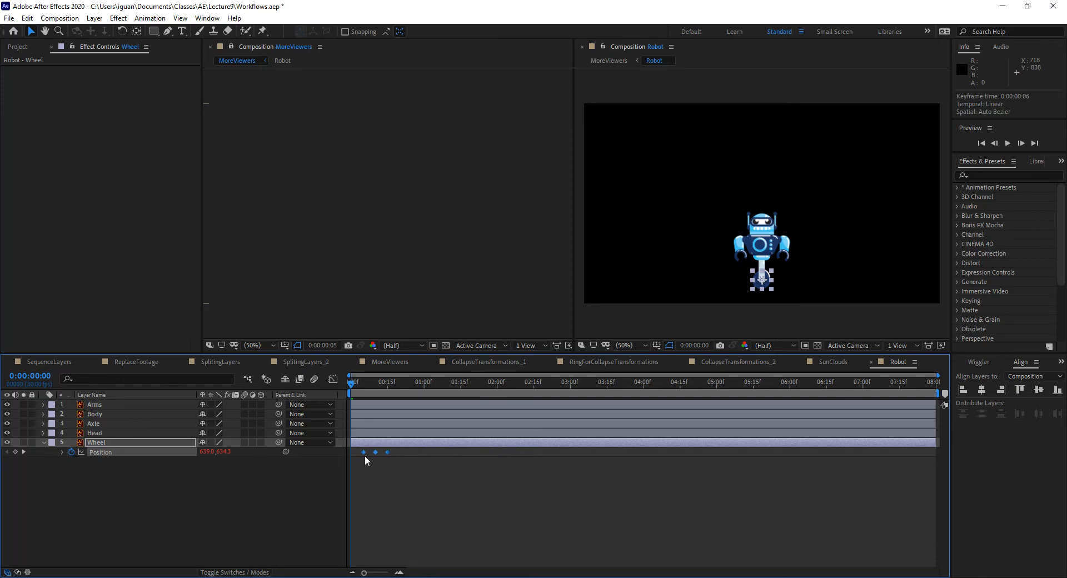
Preview the MoreViewers composition to check all four robots' animation, and select the topmost Robot layer
left_click(364, 71)
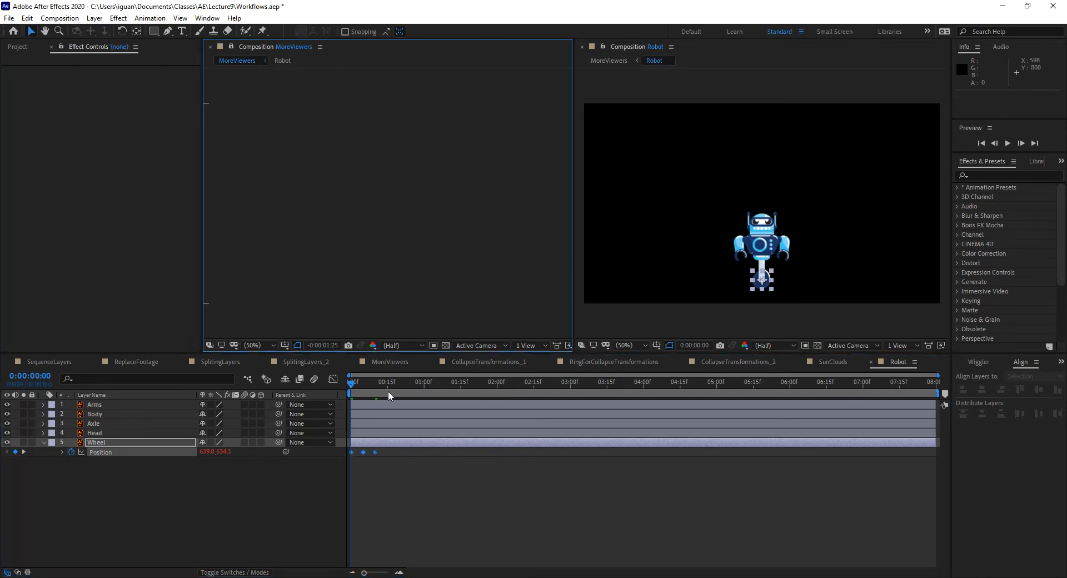
left_click(395, 362)
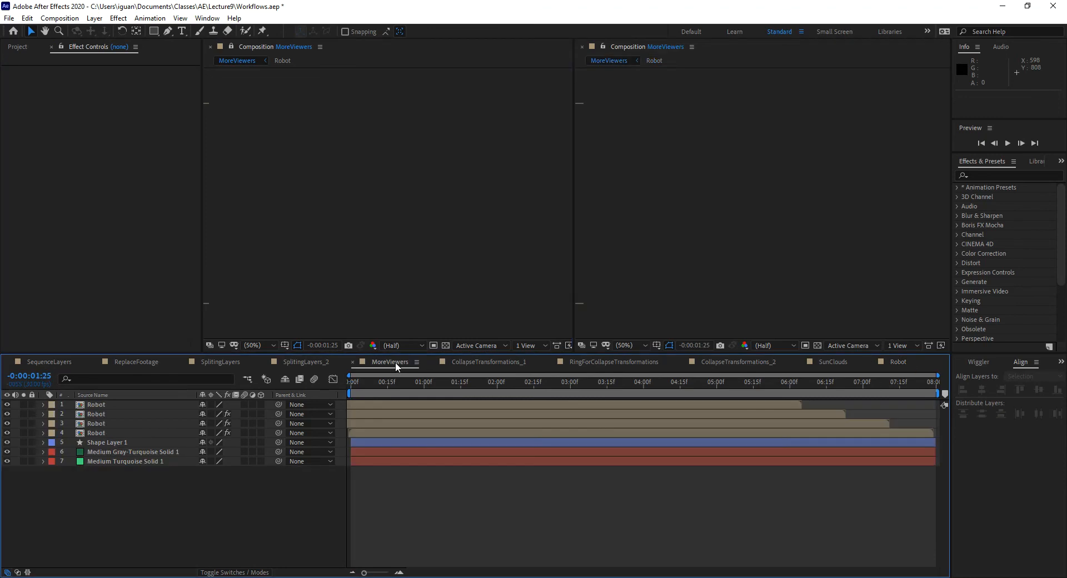
key("space")
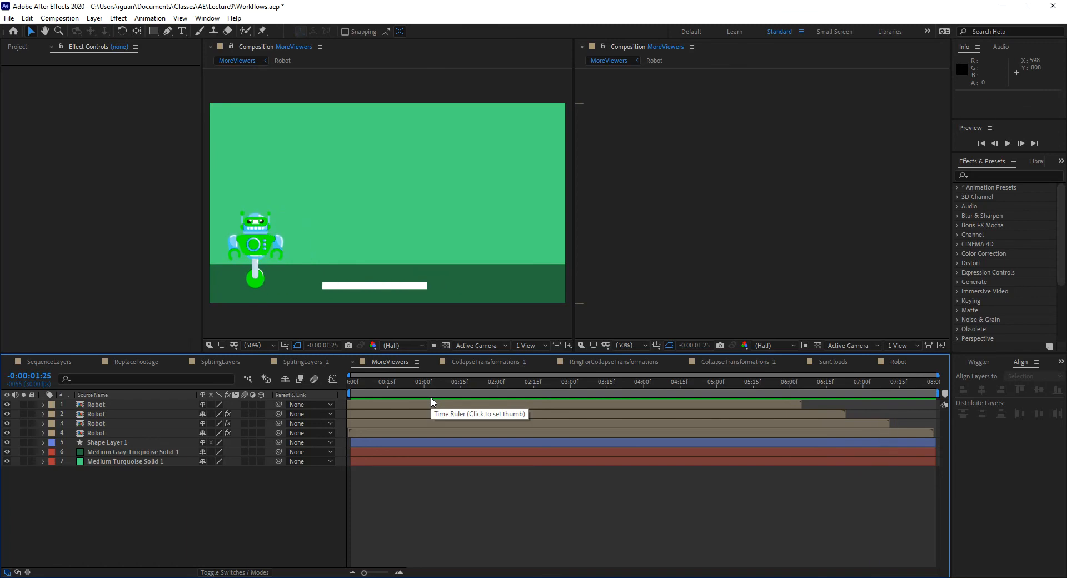
key("space")
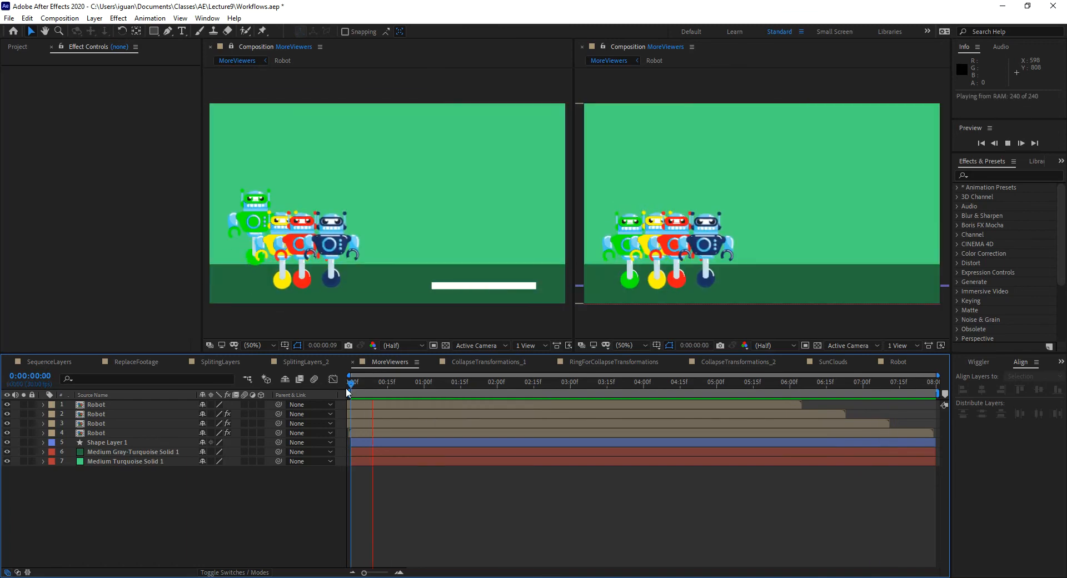
key("space")
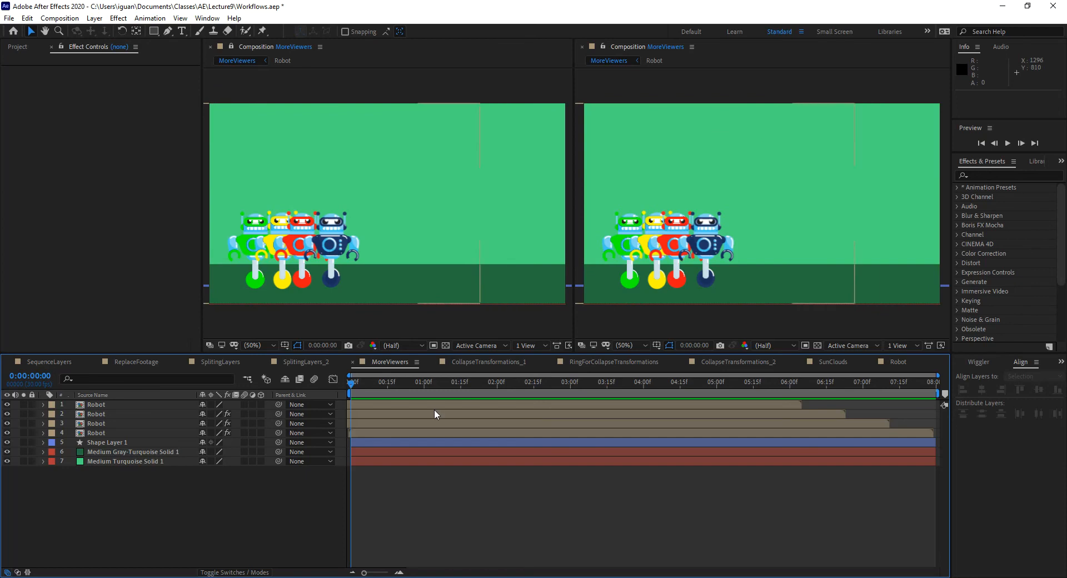
left_click(110, 405)
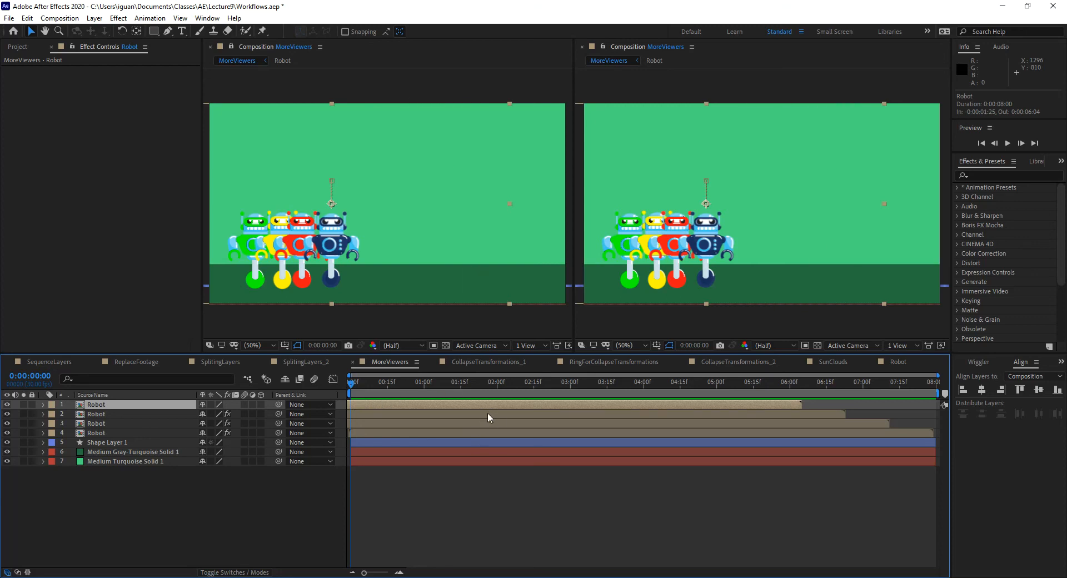
Open the CollapseTransformations_1 composition and close the locked MoreViewers viewer
left_click(478, 362)
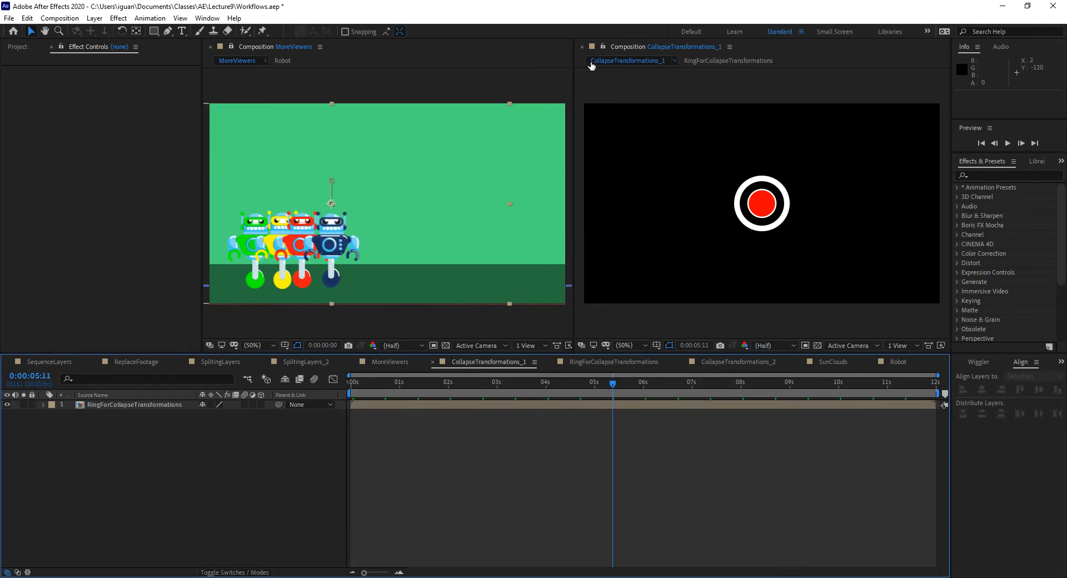
left_click(210, 47)
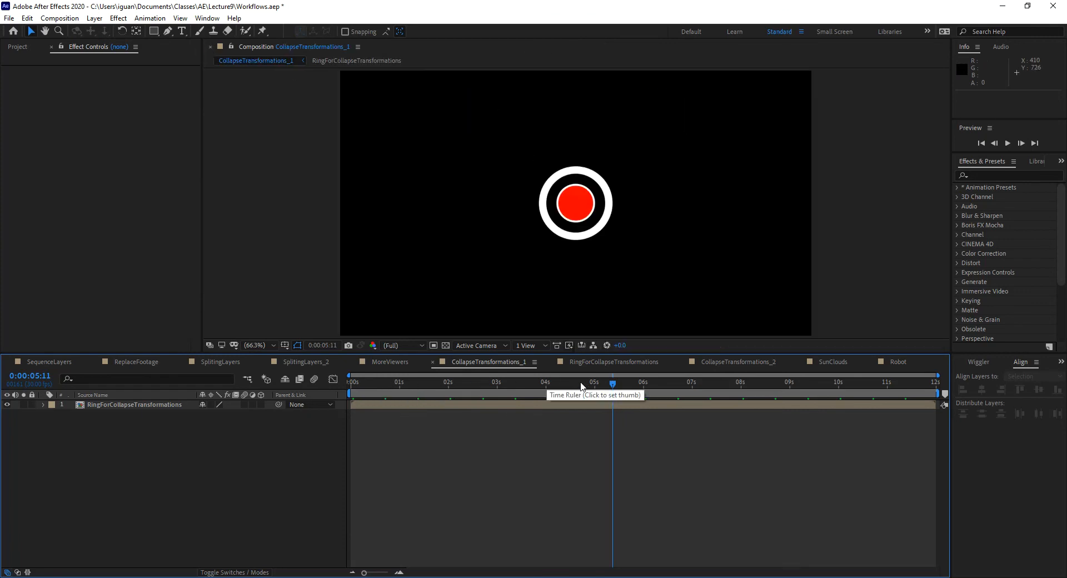
Preview the CollapseTransformations_1 composition from 0:00:00:00 to examine the expanding ring animation
left_click_drag(365, 385, 327, 414)
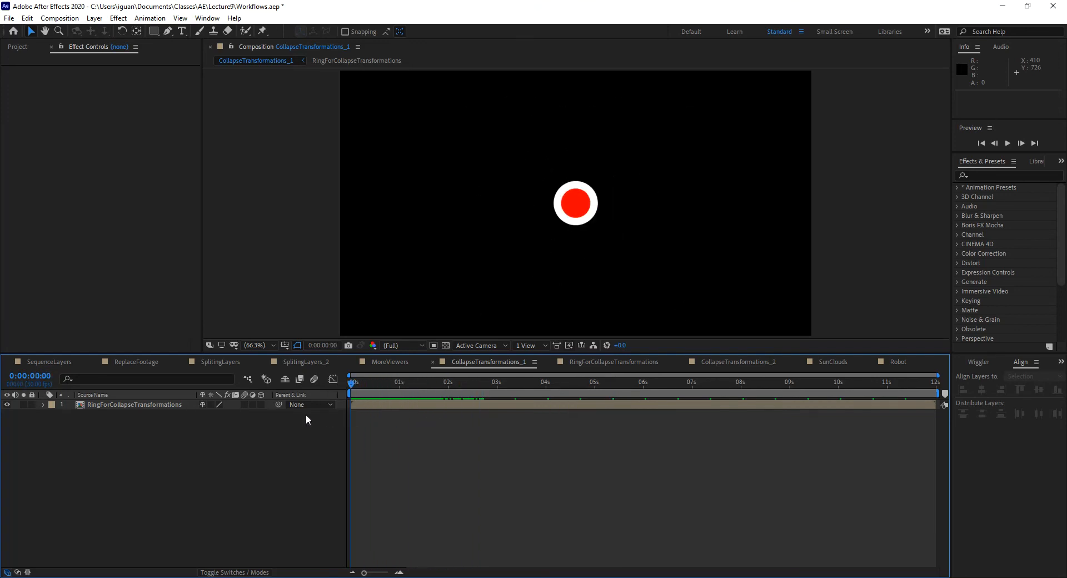
key("space")
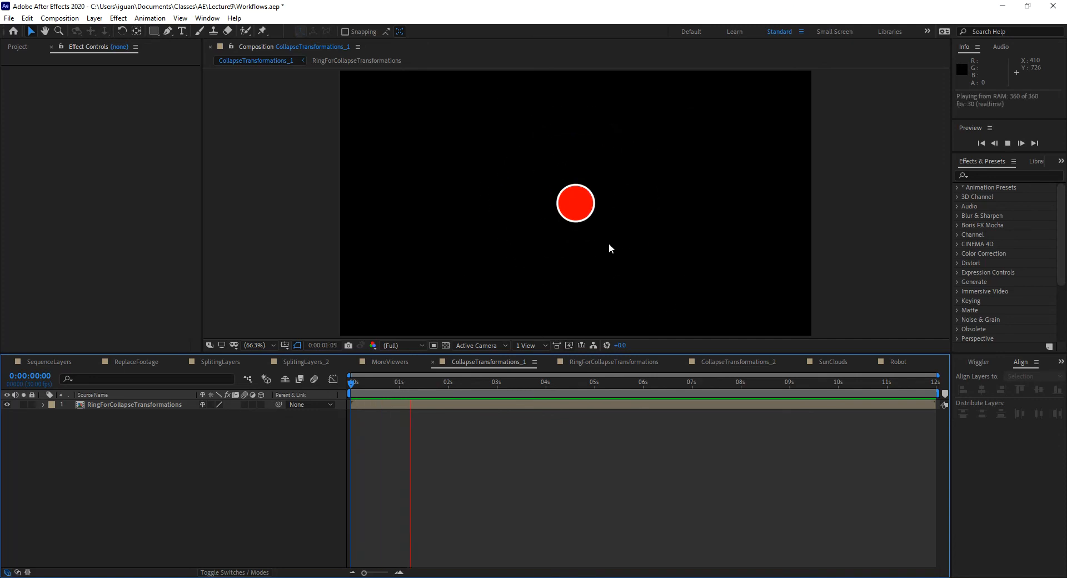
key("space")
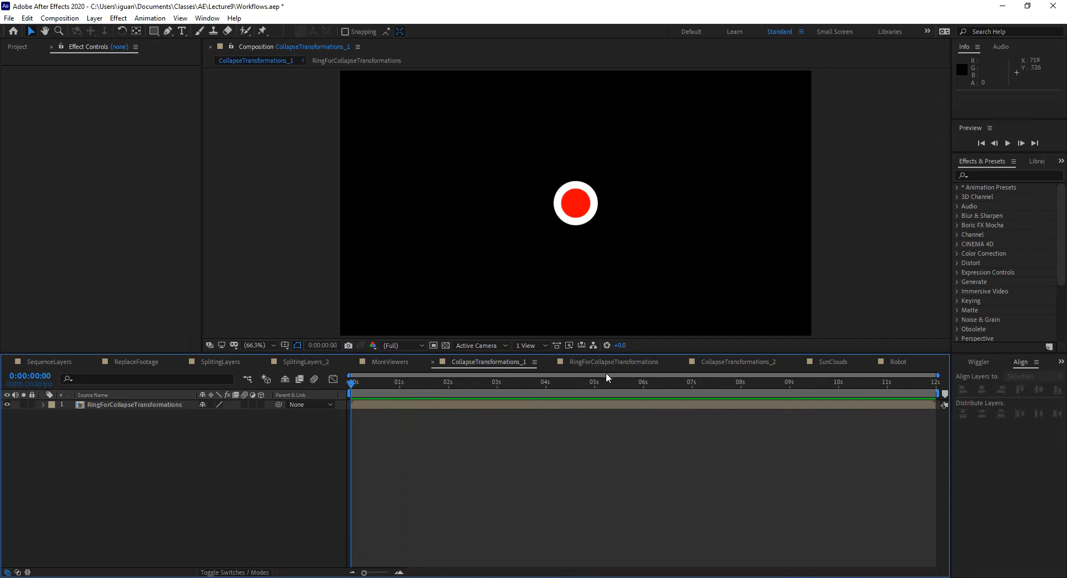
key("space")
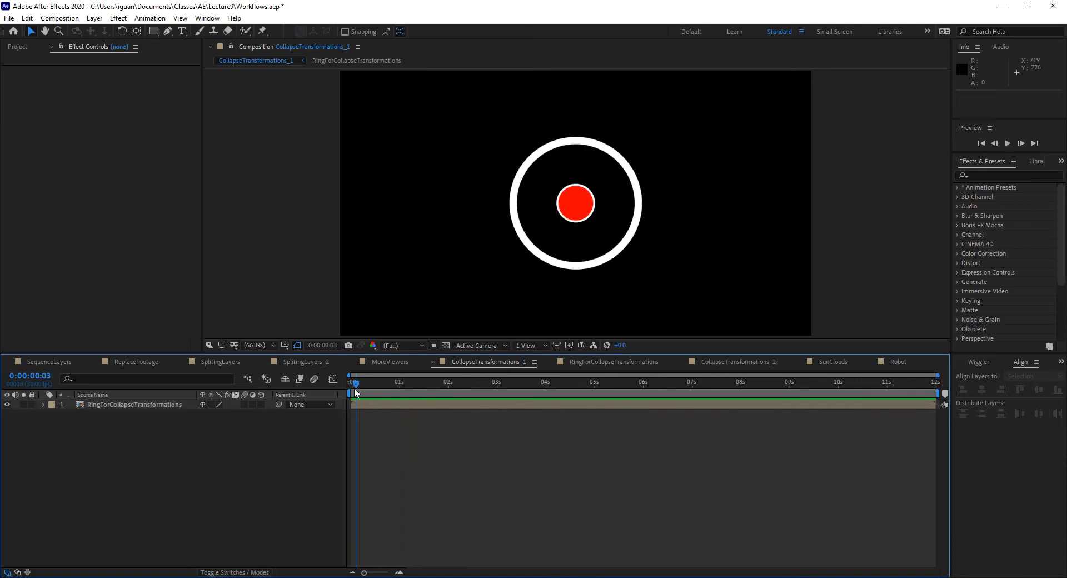
Open the RingForCollapseTransformations composition, scrub to 0:00:03:02, and review its frame size in the composition settings
left_click(627, 361)
left_click_drag(374, 384, 500, 385)
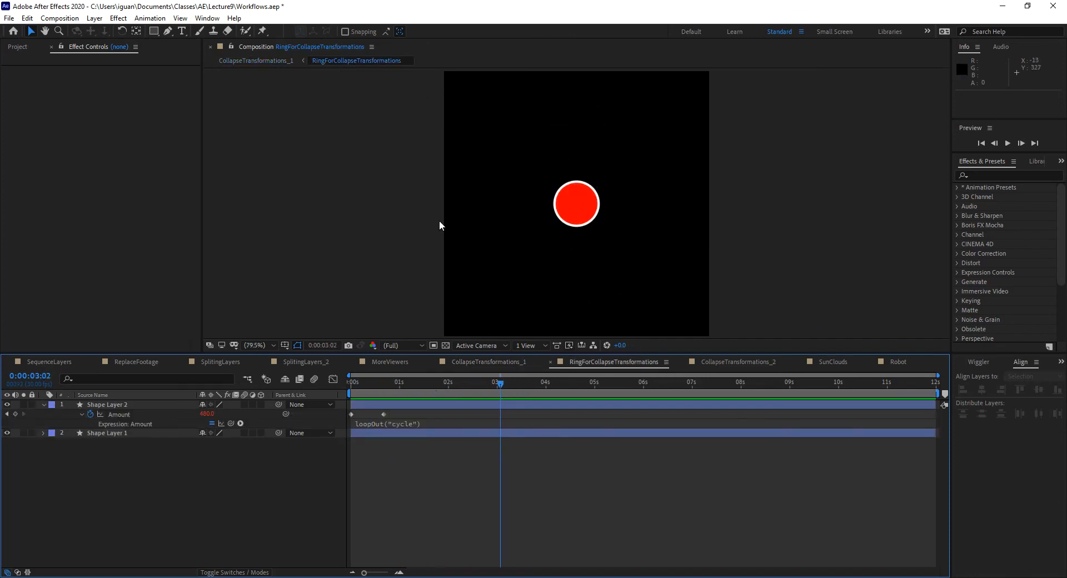
key("ctrl+k")
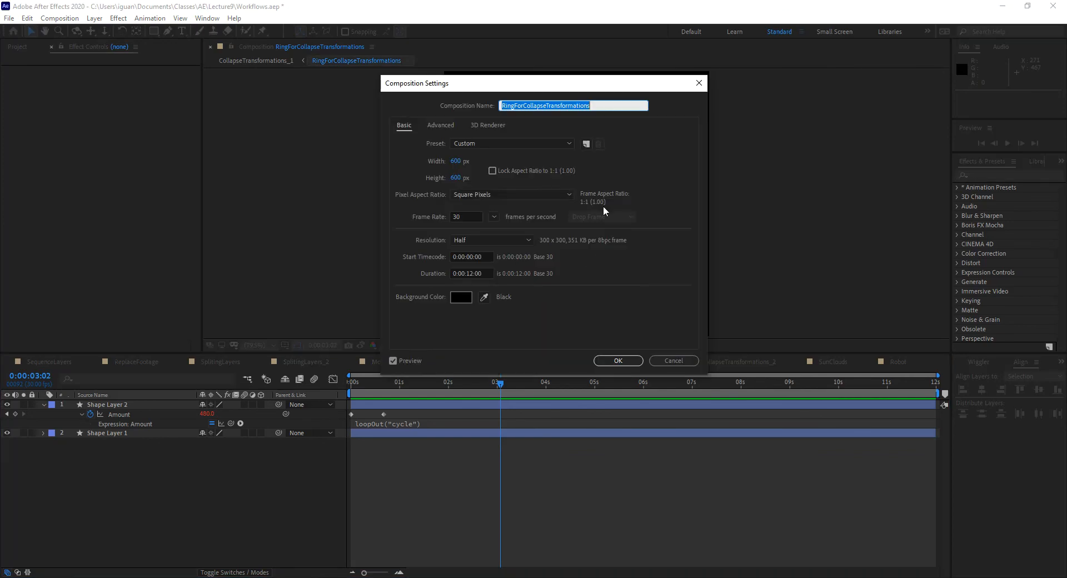
left_click(618, 360)
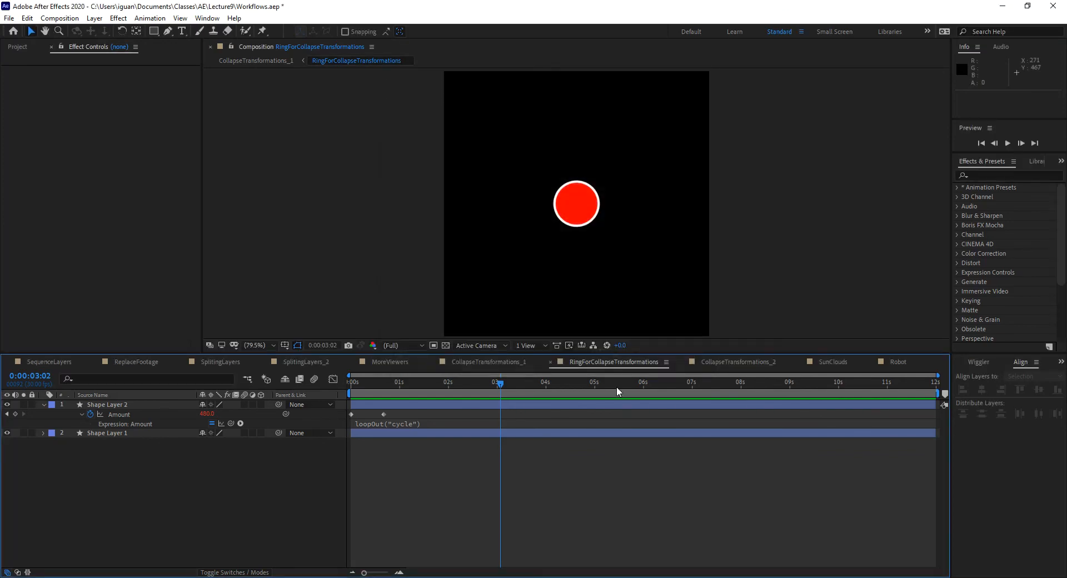
At 0:00:01:12, collapse the Amount expression and expand Shape Layer 2's properties to examine Offset Paths 1
mouse_move(438, 385)
left_mouse_down()
mouse_move(381, 386)
mouse_move(420, 385)
left_mouse_up()
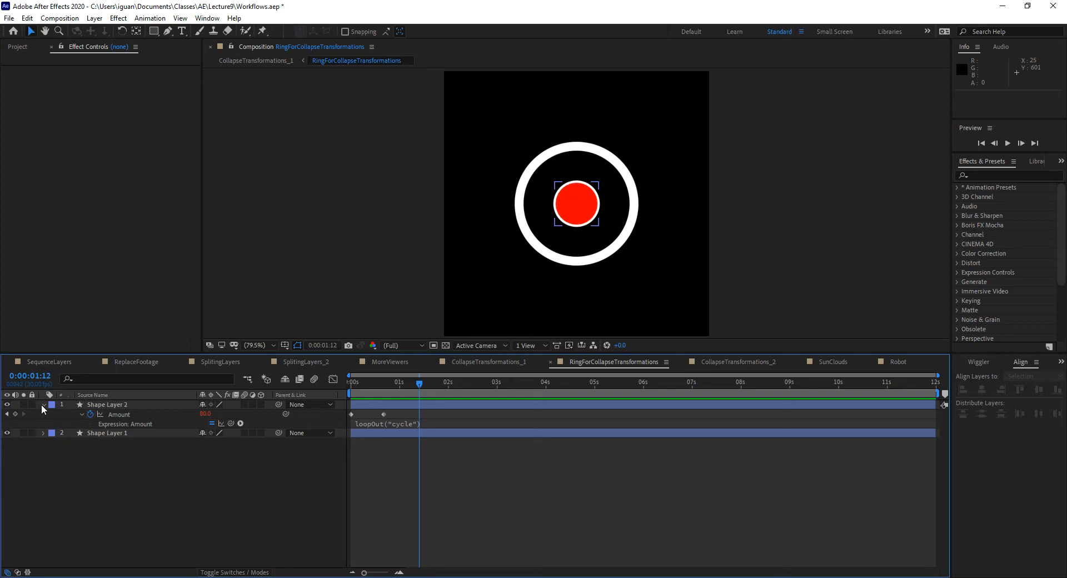
left_click(83, 415)
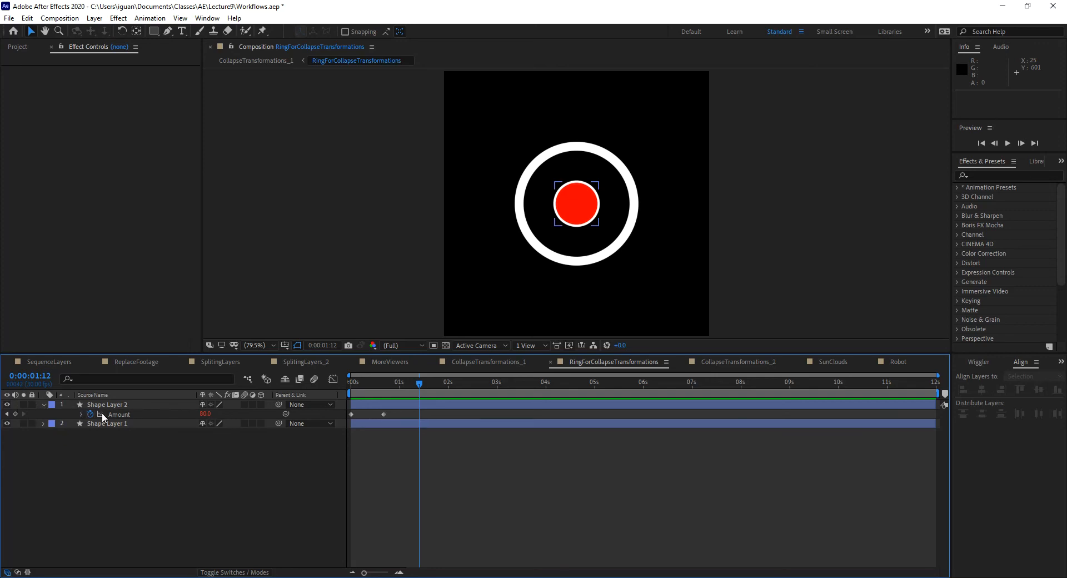
left_click(44, 406)
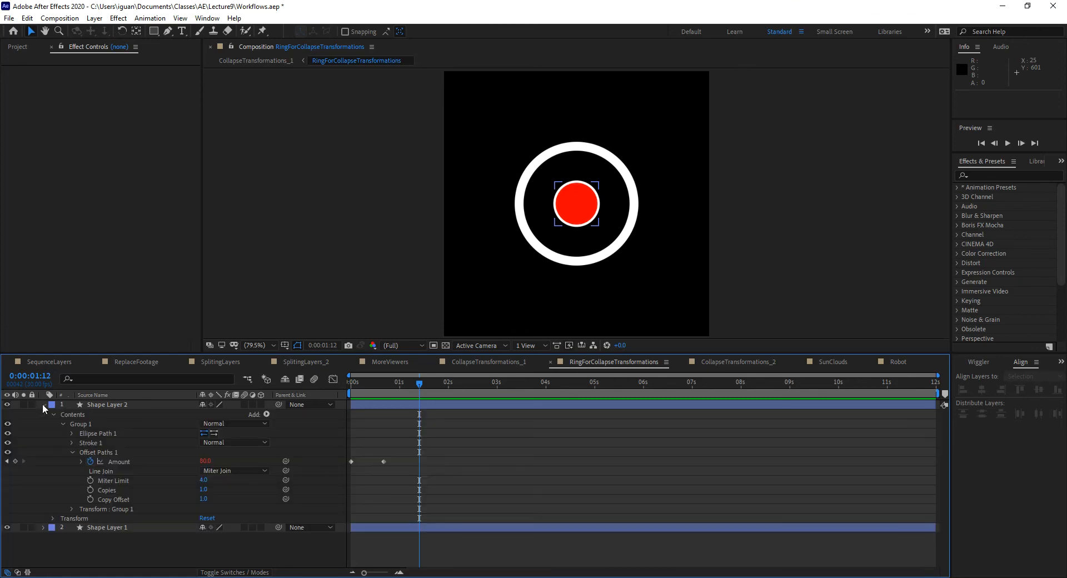
Examine Shape Layer 2's Offset Paths 1 properties and the list of shape operators that can be added to its contents
left_click(72, 452)
left_click(71, 452)
left_click(267, 414)
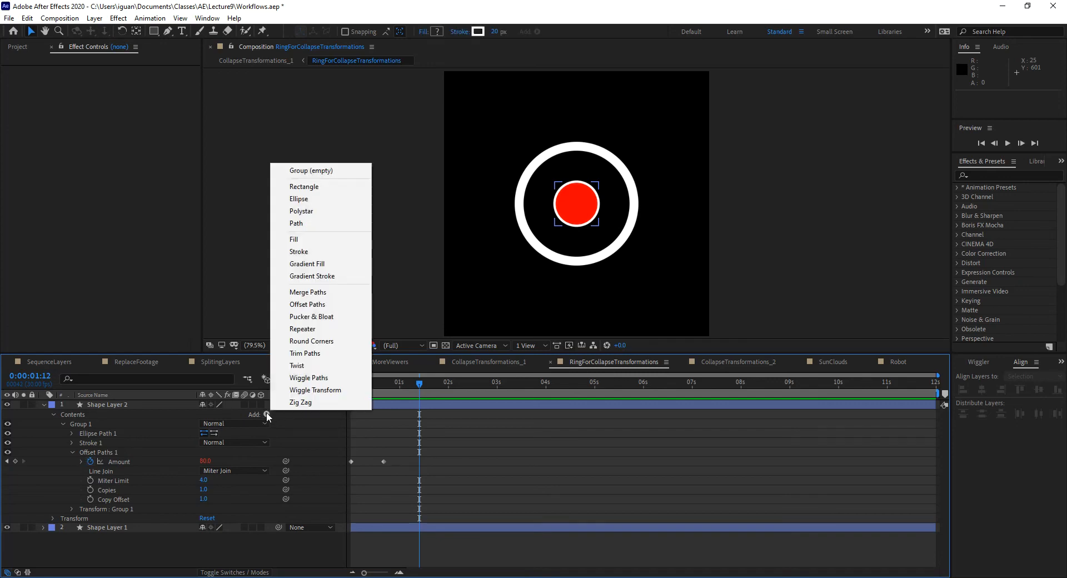
left_click(122, 472)
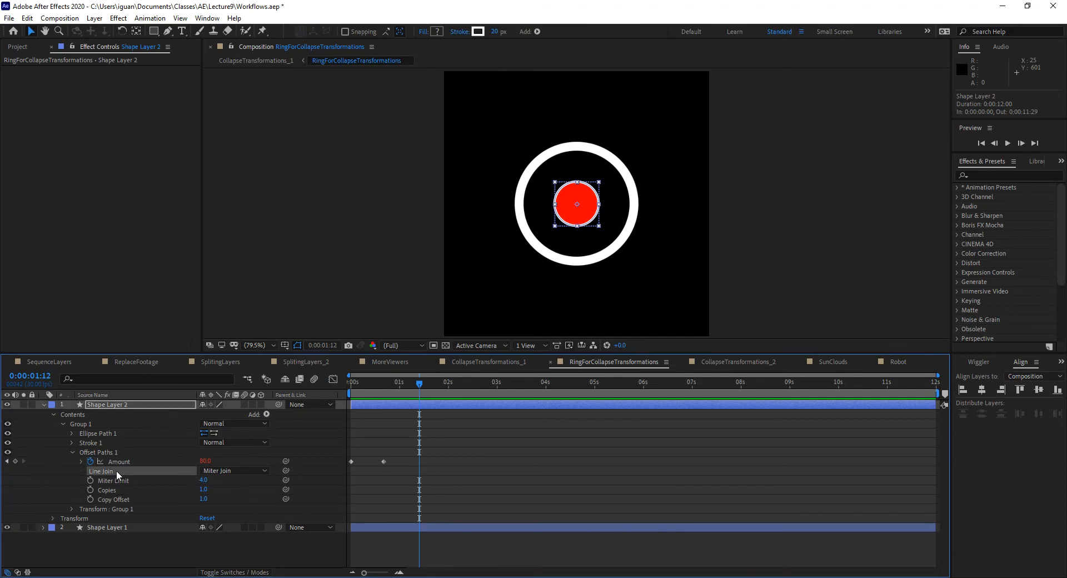
left_click(73, 452)
left_click(72, 452)
Return to 0:00:00:00, review the loopOut("cycle") expression on Offset Paths 1's Amount, and collapse Shape Layer 2's properties
left_click_drag(368, 390, 344, 406)
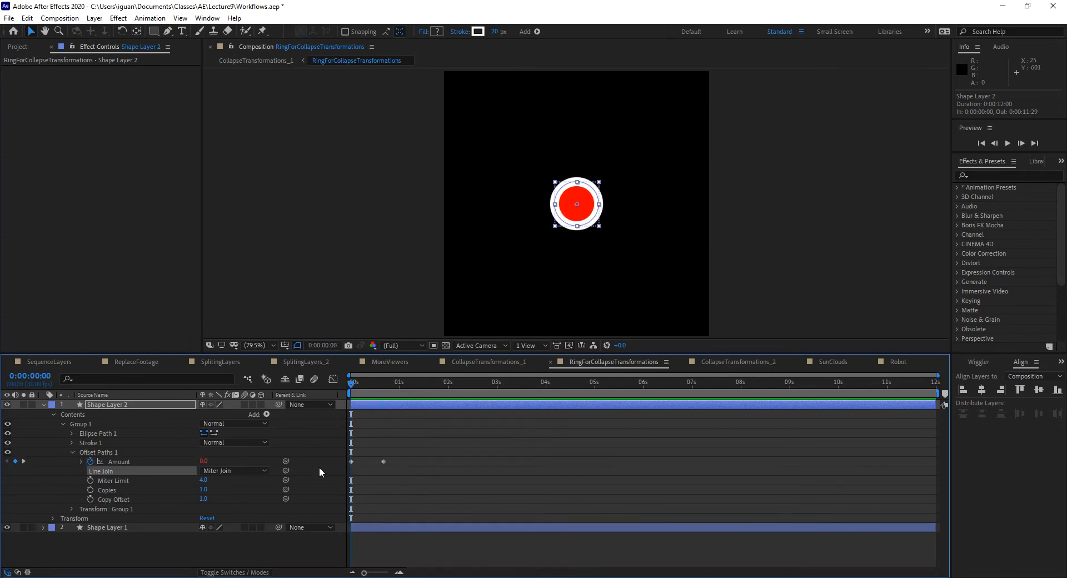
left_click(81, 461)
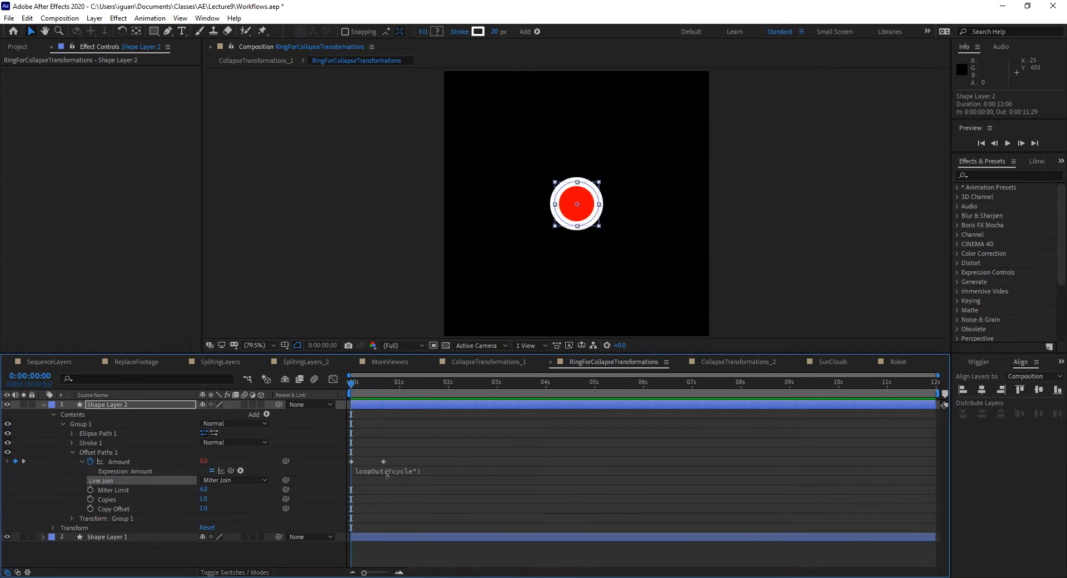
left_click_drag(353, 384, 345, 412)
left_click(44, 406)
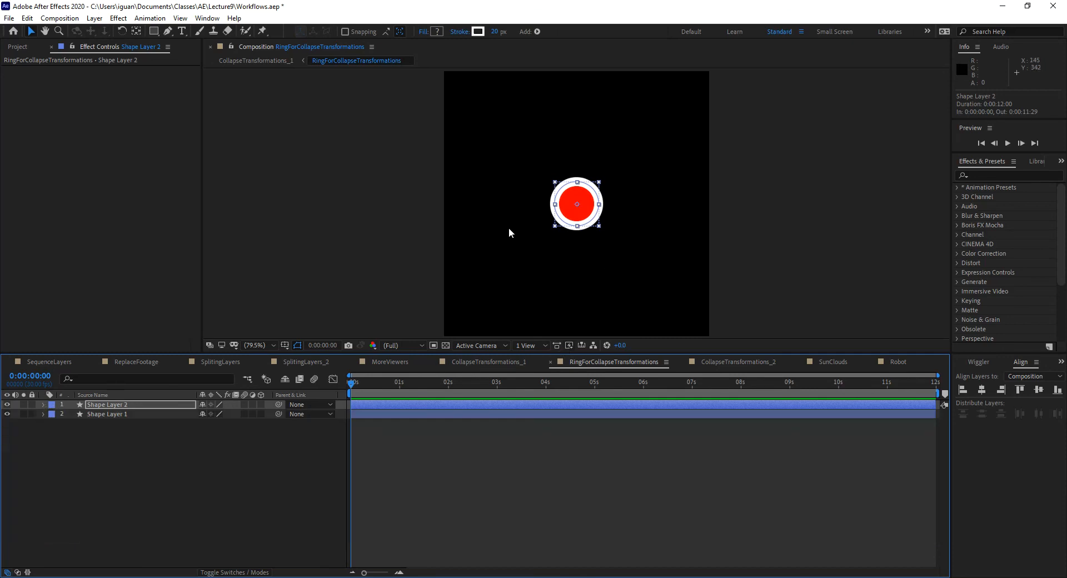
Scrub CollapseTransformations_1 to 0:00:00:07 and compare its ring with the RingForCollapseTransformations composition at the same frame
left_click(486, 361)
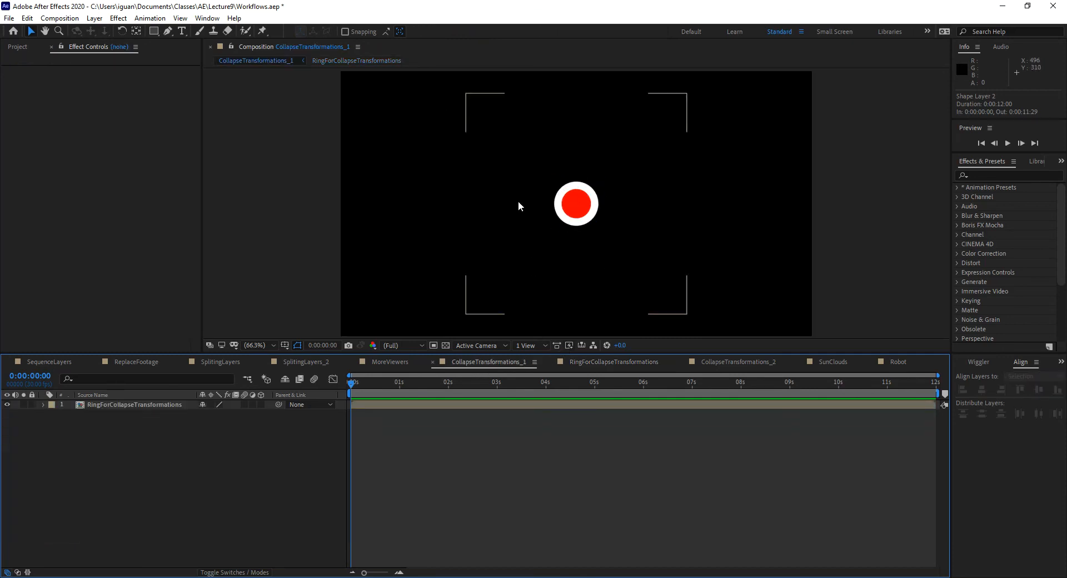
left_click(358, 388)
left_click_drag(357, 386, 365, 391)
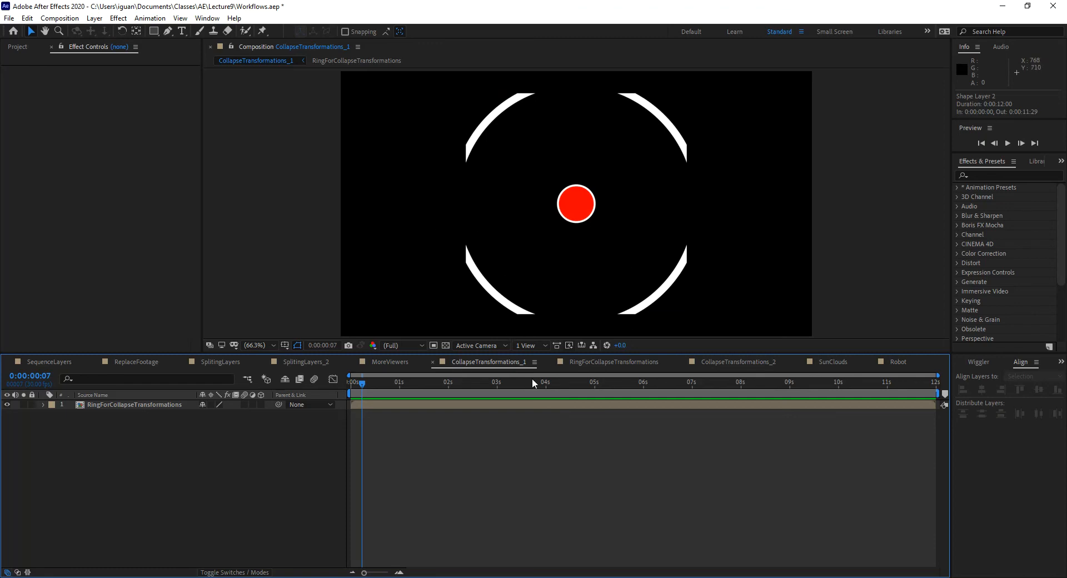
left_click(605, 361)
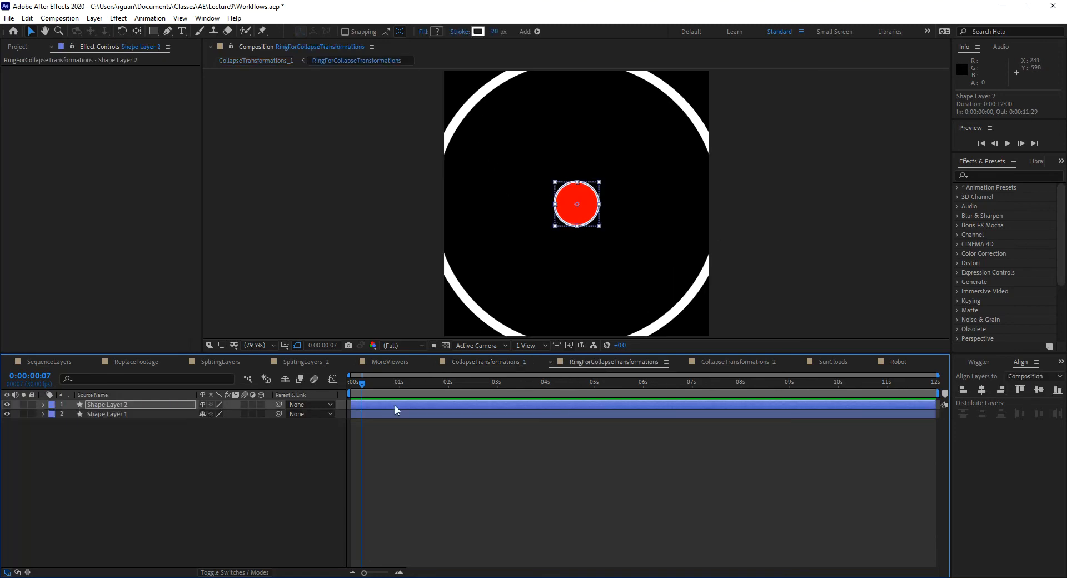
Enable Collapse Transformations on the RingForCollapseTransformations layer in CollapseTransformations_1 and compare the result with the ring precomposition
left_click(484, 362)
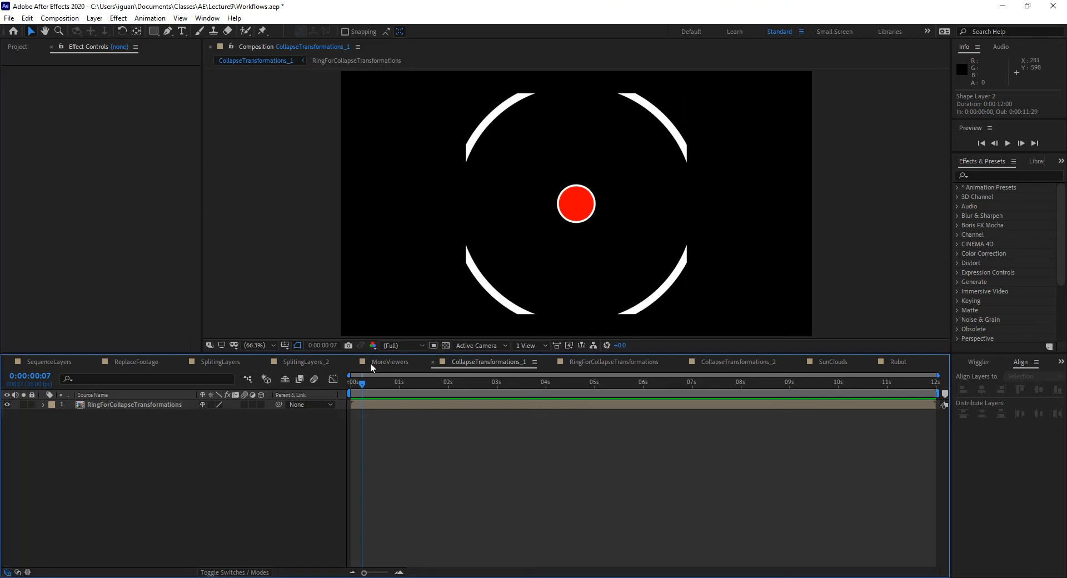
left_click(210, 404)
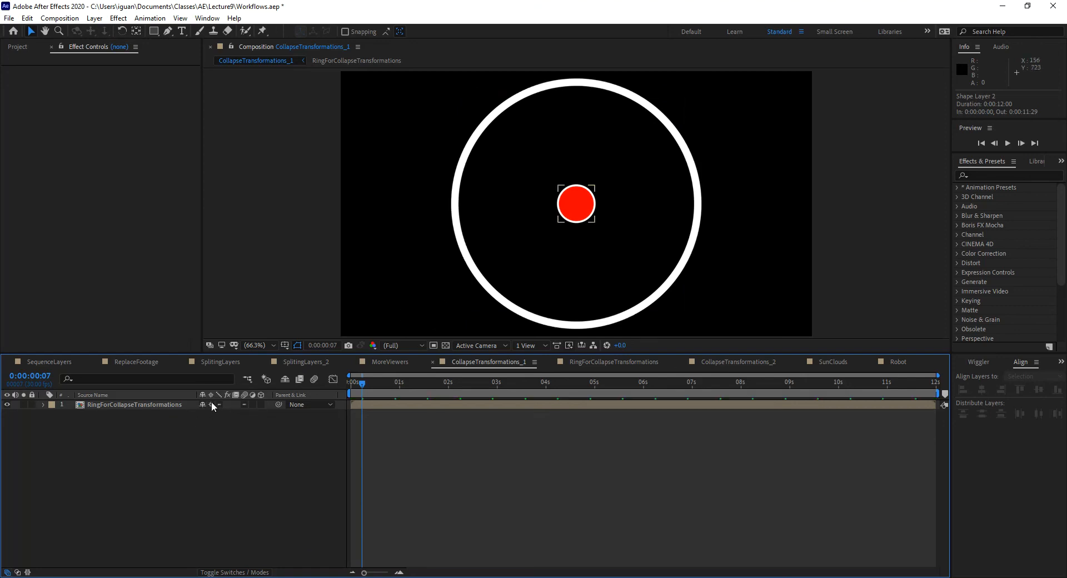
left_click(590, 366)
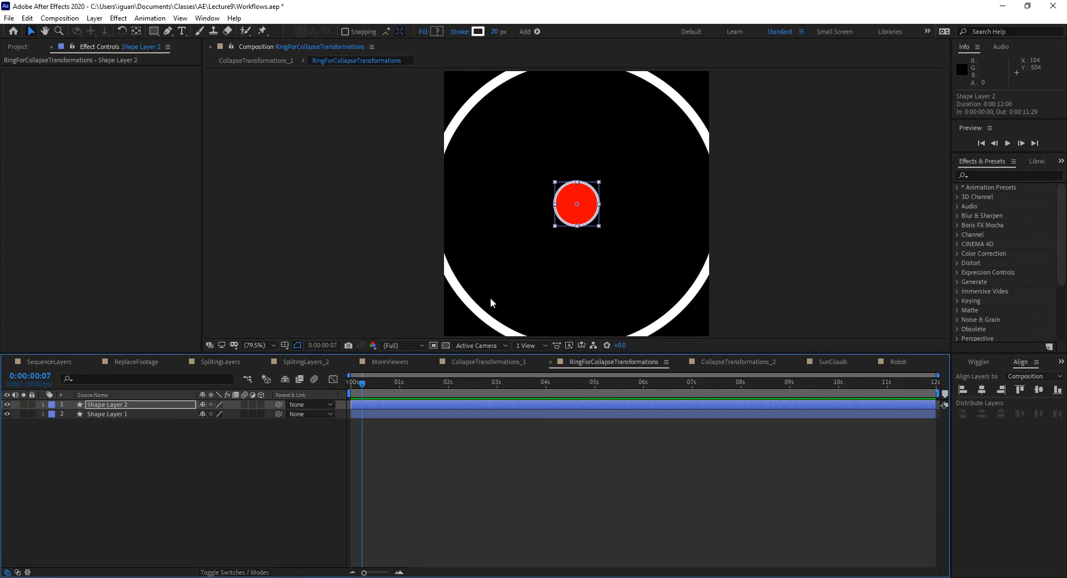
left_click(489, 362)
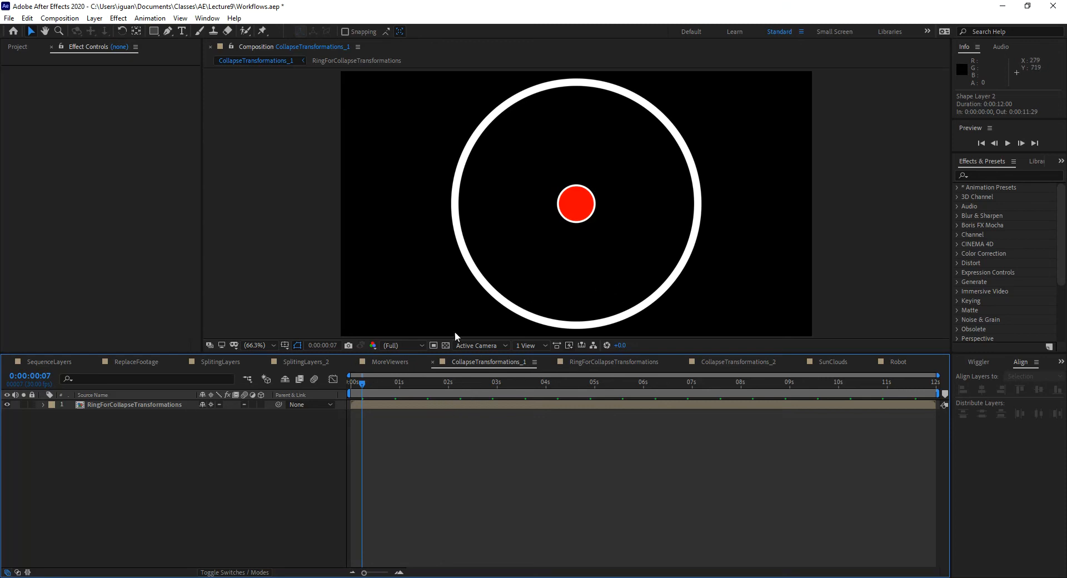
Try the ring precomposition layer as a 3D layer with a camera pan, undo the pan, and make the layer 2D again
left_click(260, 404)
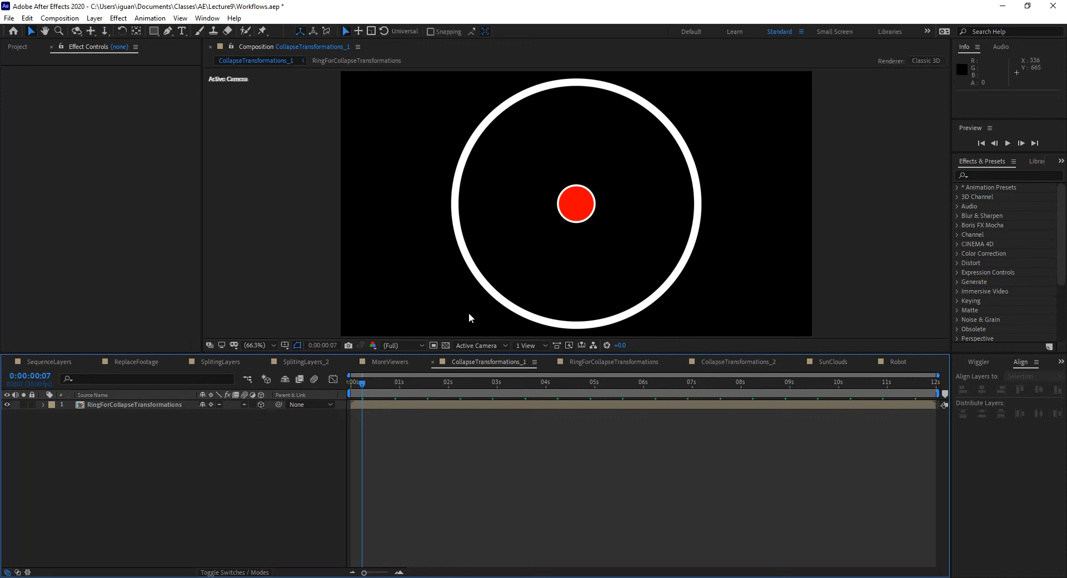
key("c")
left_click_drag(595, 248, 637, 238)
key("v")
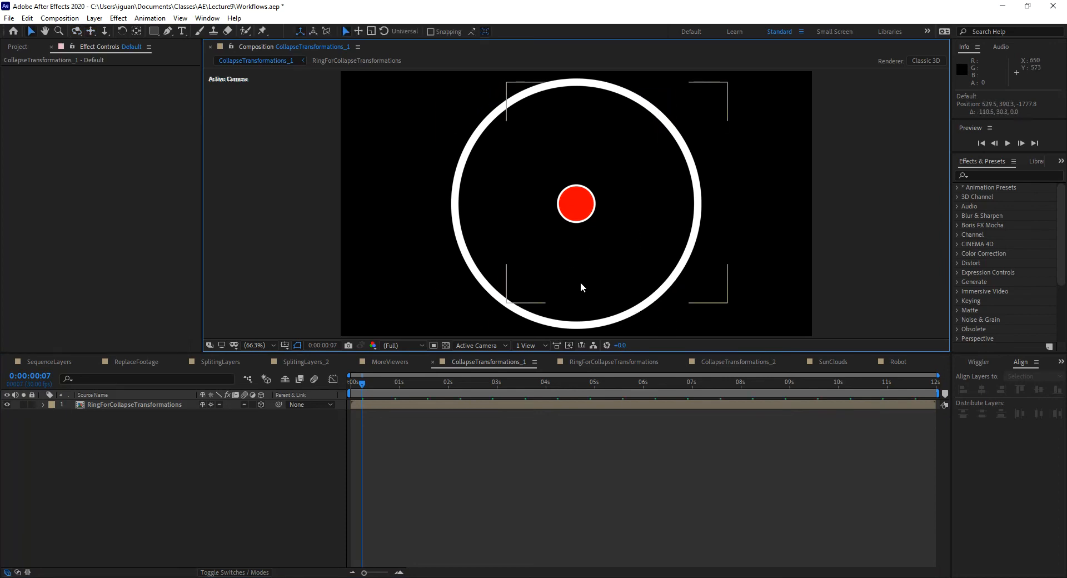
key("ctrl+z")
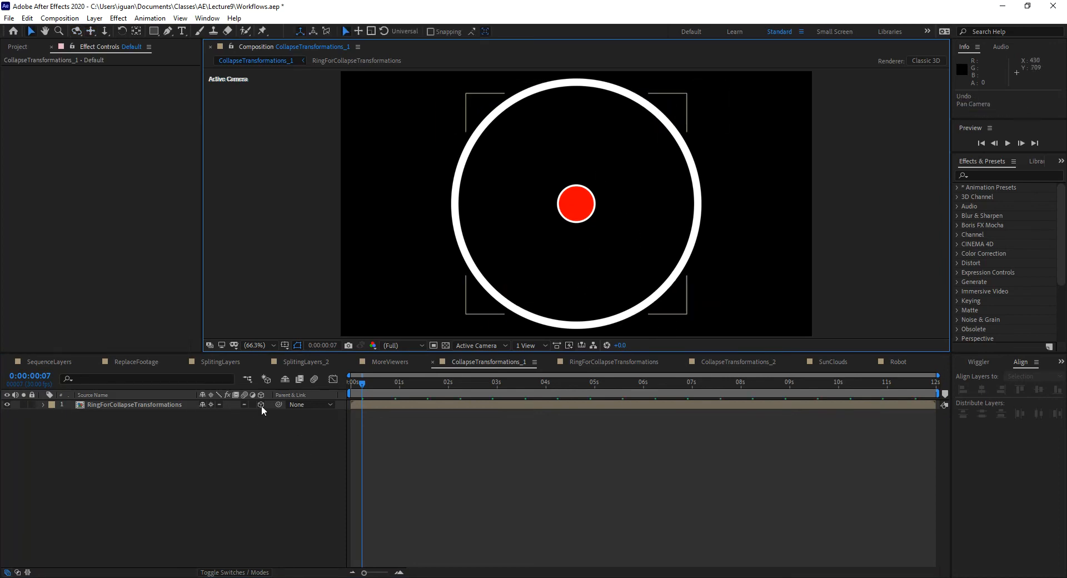
left_click(261, 404)
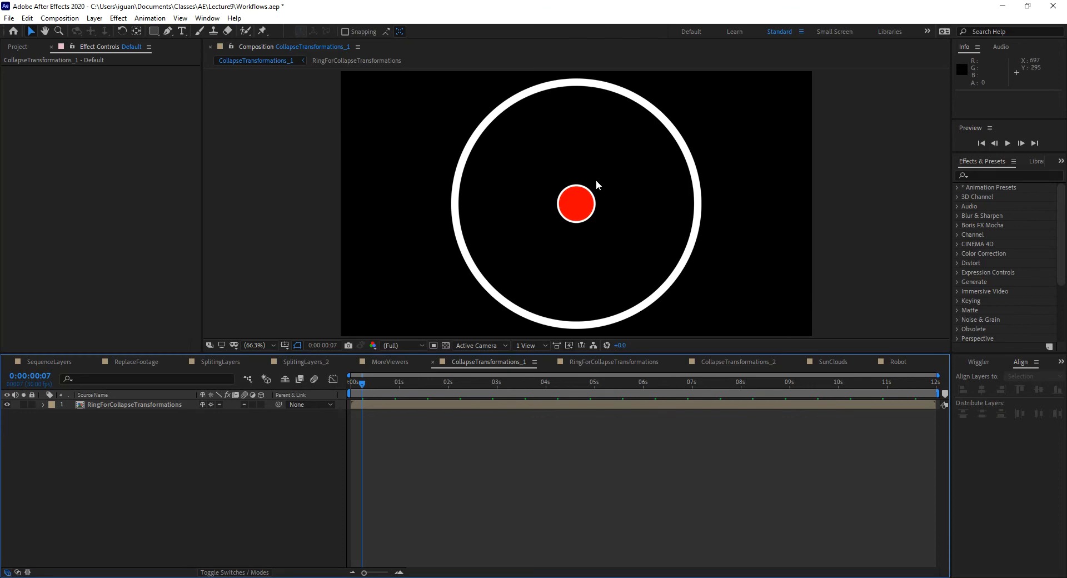
Compare the collapsed ring in CollapseTransformations_1 with its precomposition at 0:00:02:03, and scrub the main composition to 0:00:02:14
left_click(391, 407)
left_click_drag(365, 389, 452, 389)
left_click(581, 364)
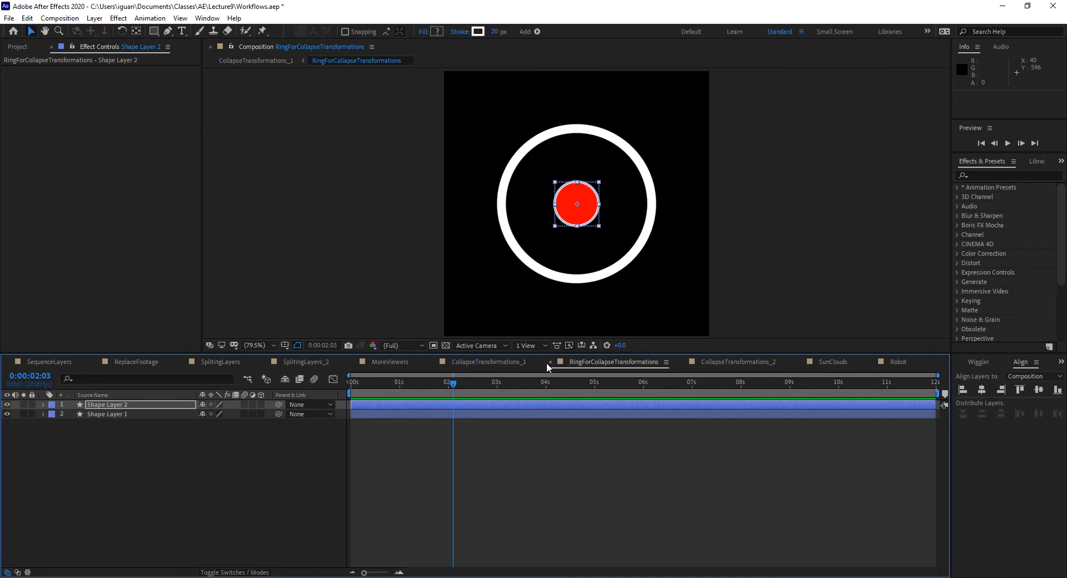
left_click(506, 362)
left_click_drag(464, 388, 472, 392)
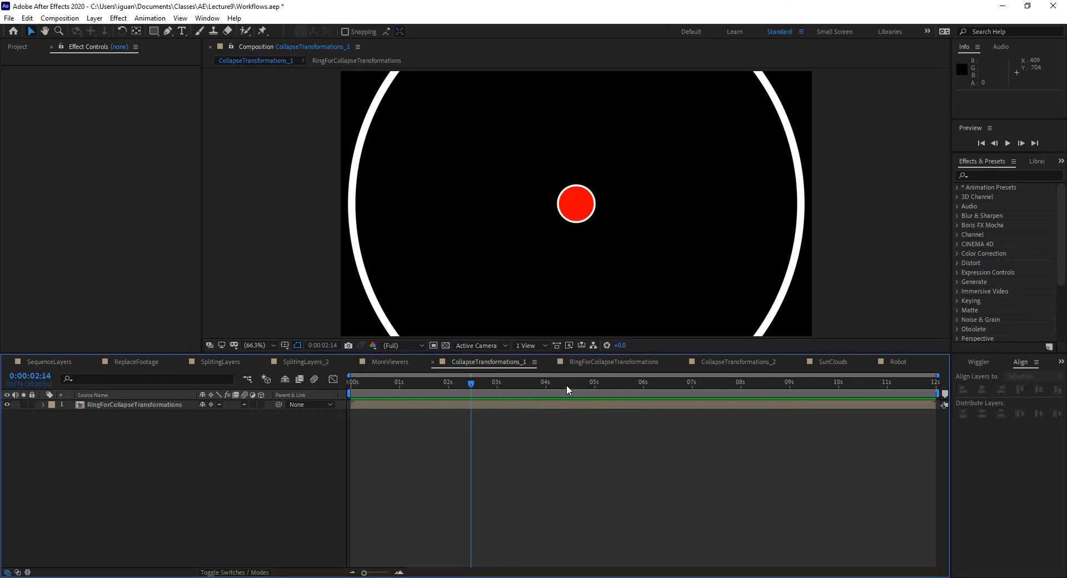
Open CollapseTransformations_2 and its SunClouds precomposition, orbit the SunClouds camera view, and scrub the cloud animation back to 0:00:00:00
left_click(716, 365)
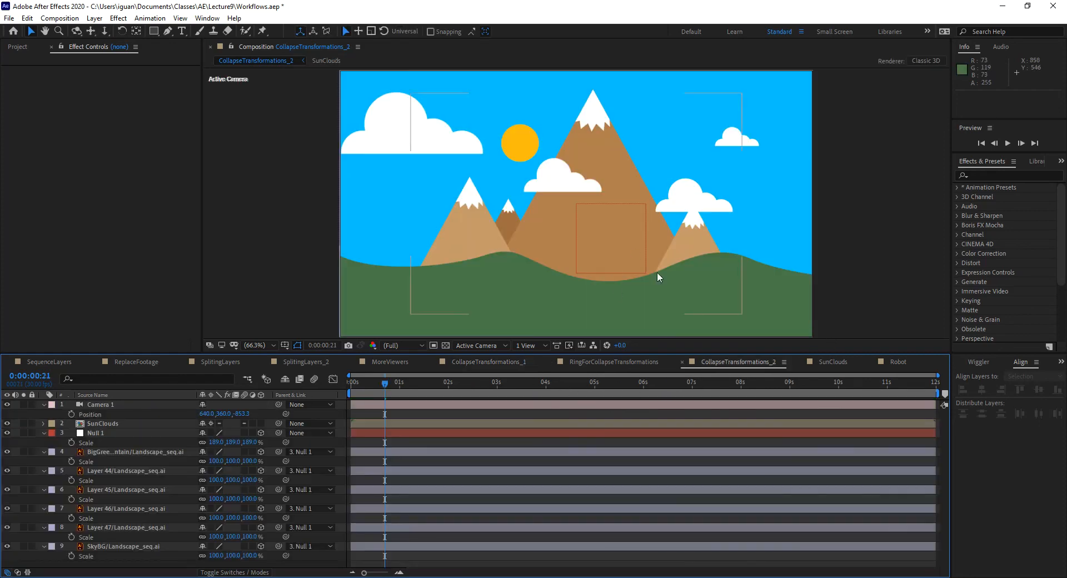
left_click(831, 362)
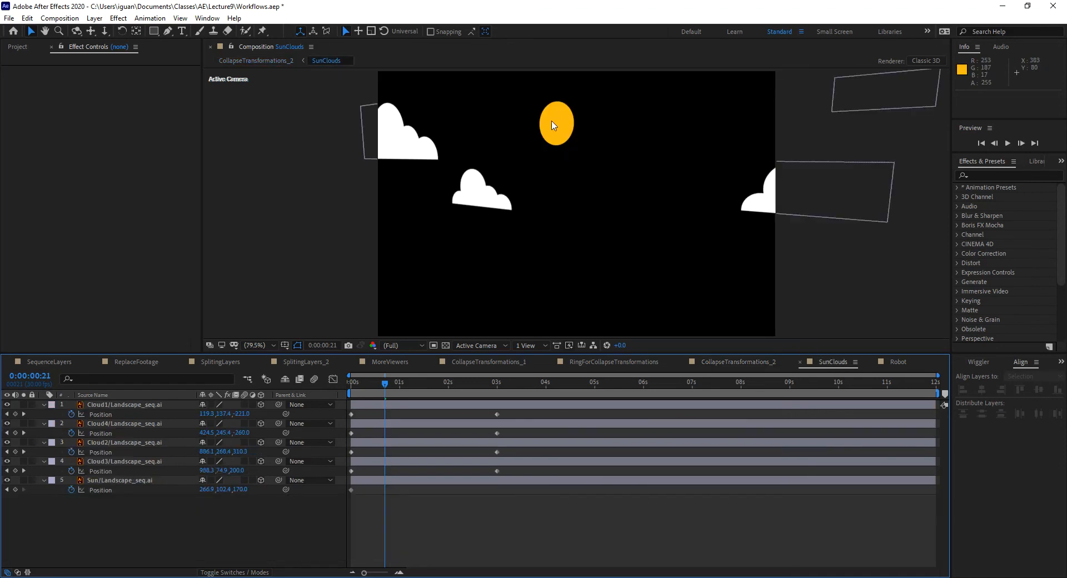
left_click_drag(471, 274, 574, 209)
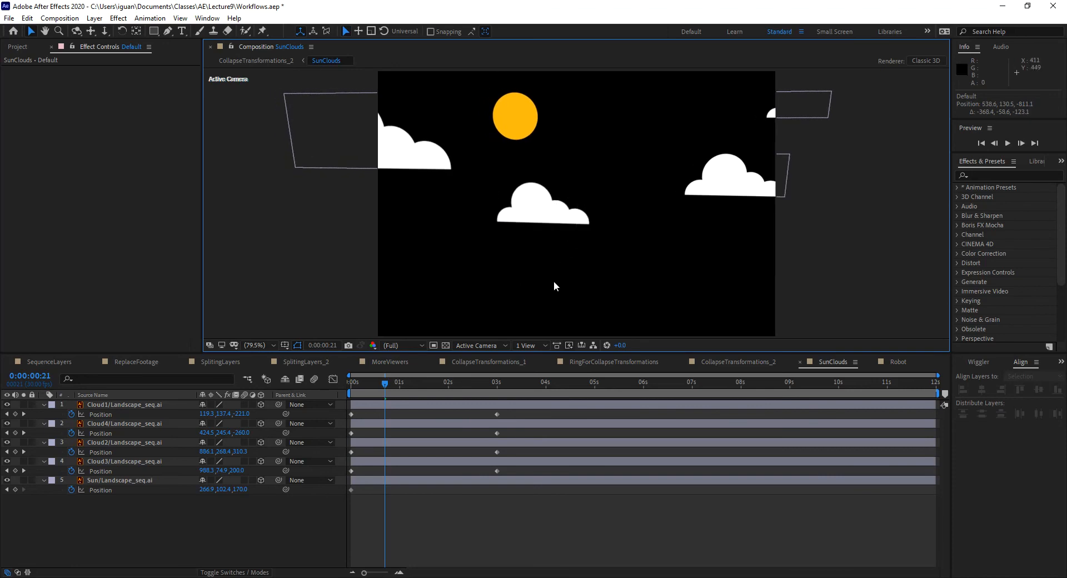
left_click_drag(397, 386, 346, 392)
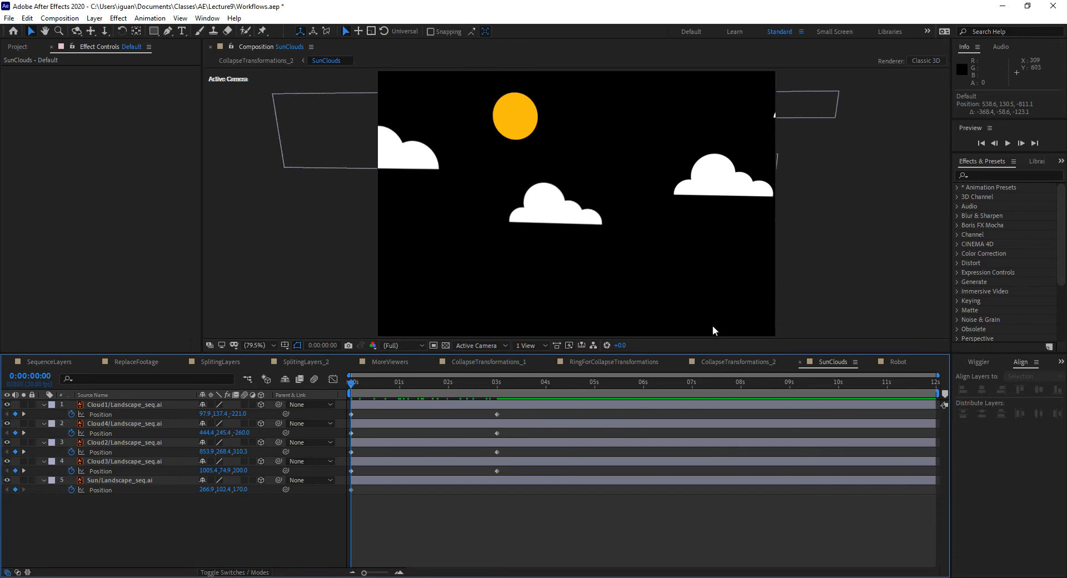
In CollapseTransformations_2, turn off Collapse Transformations for the SunClouds layer and fold up the properties of all layers
left_click(728, 363)
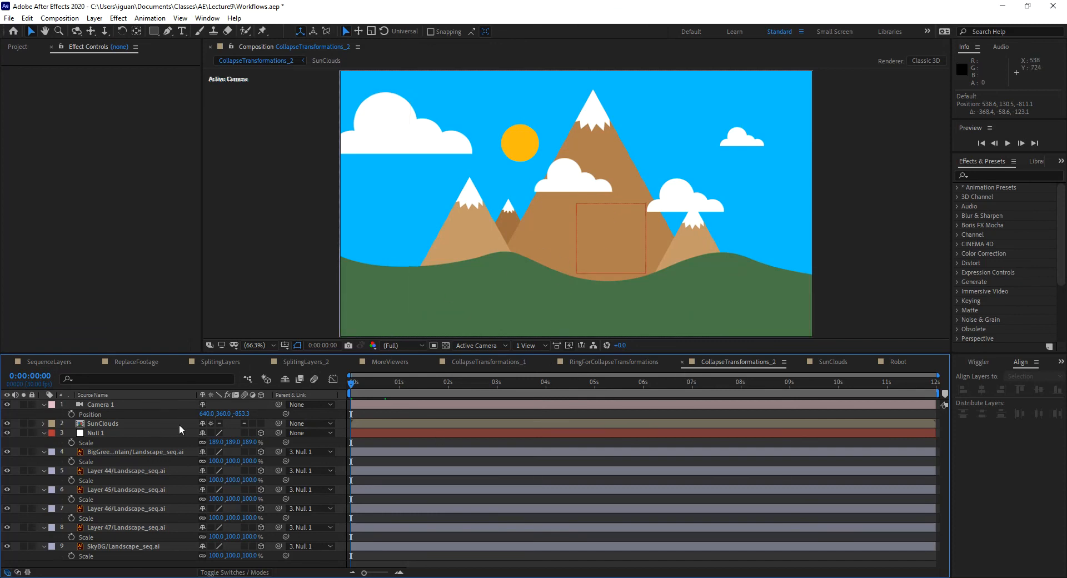
left_click(212, 423)
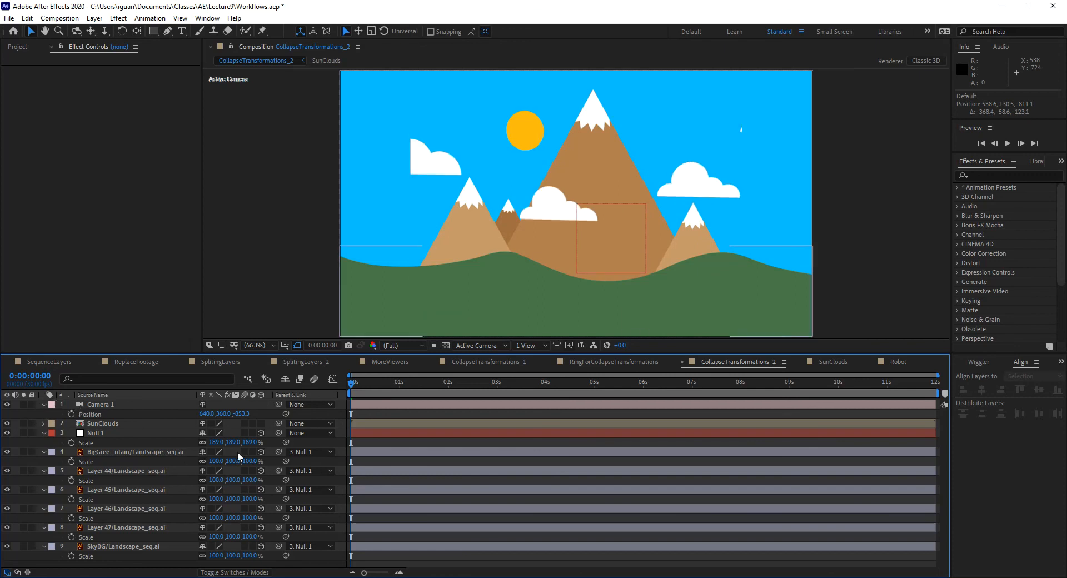
left_click(45, 404)
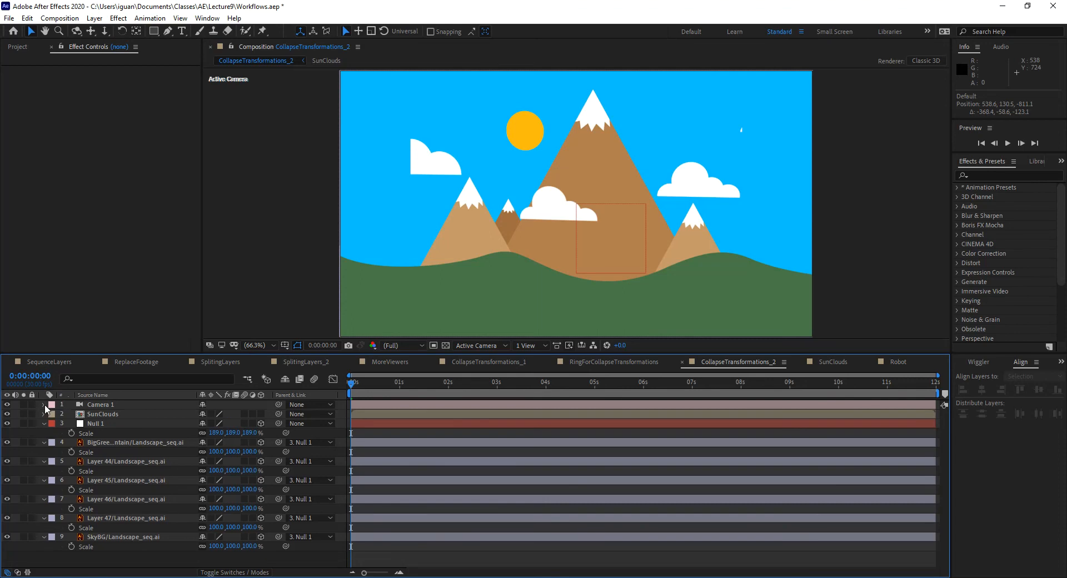
key("ctrl+a")
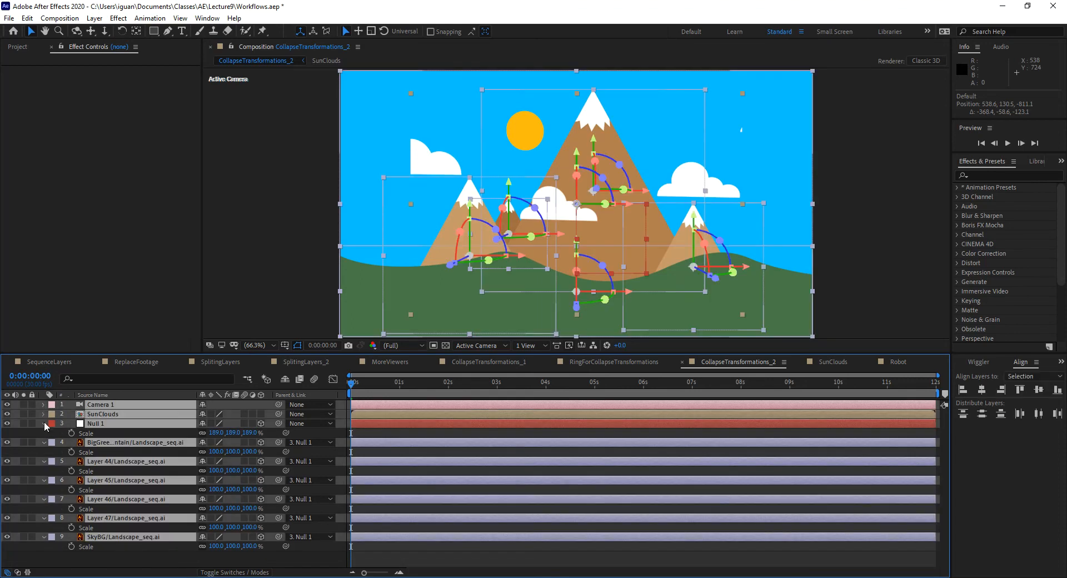
left_click(44, 424)
left_click(139, 519)
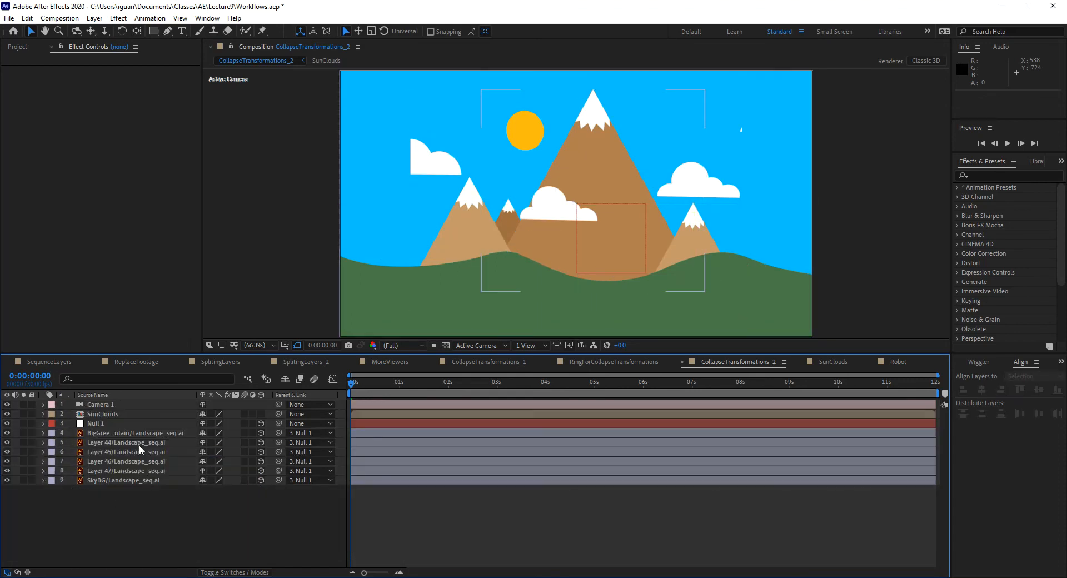
Select the SunClouds layer and compare the SunClouds precomposition's frame with how it appears in CollapseTransformations_2
left_click(114, 416)
left_click(826, 366)
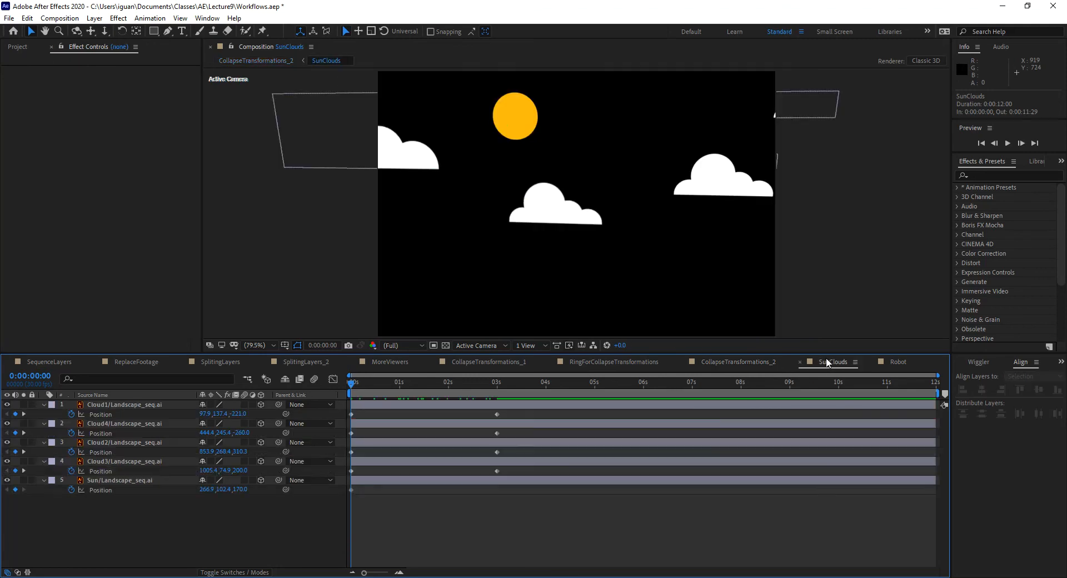
left_click(771, 362)
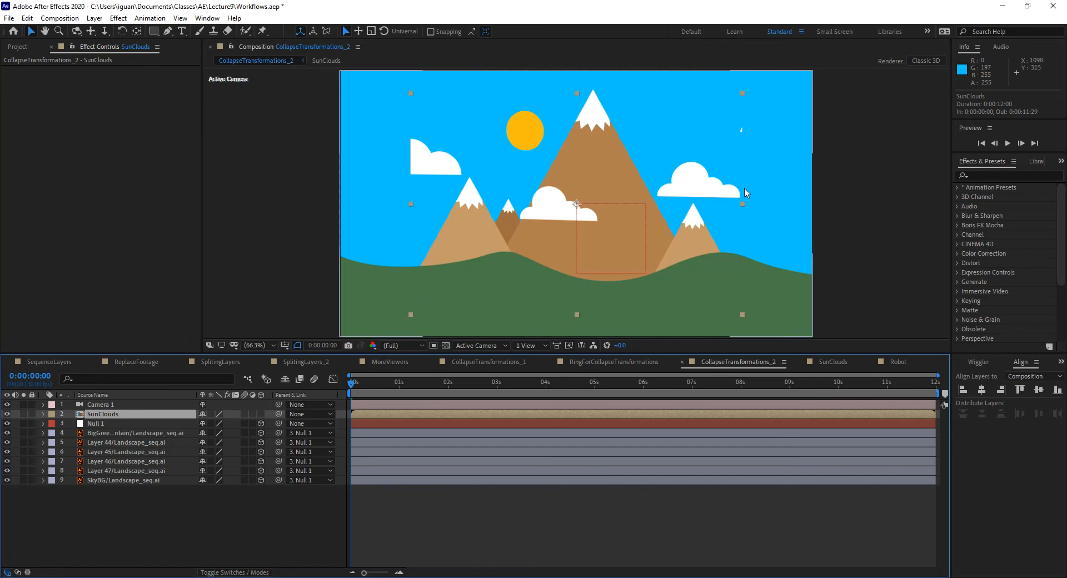
Orbit Camera 1 around the landscape twice with SunClouds as a 2D layer, undoing each orbit
key("c")
left_click_drag(600, 239, 521, 247)
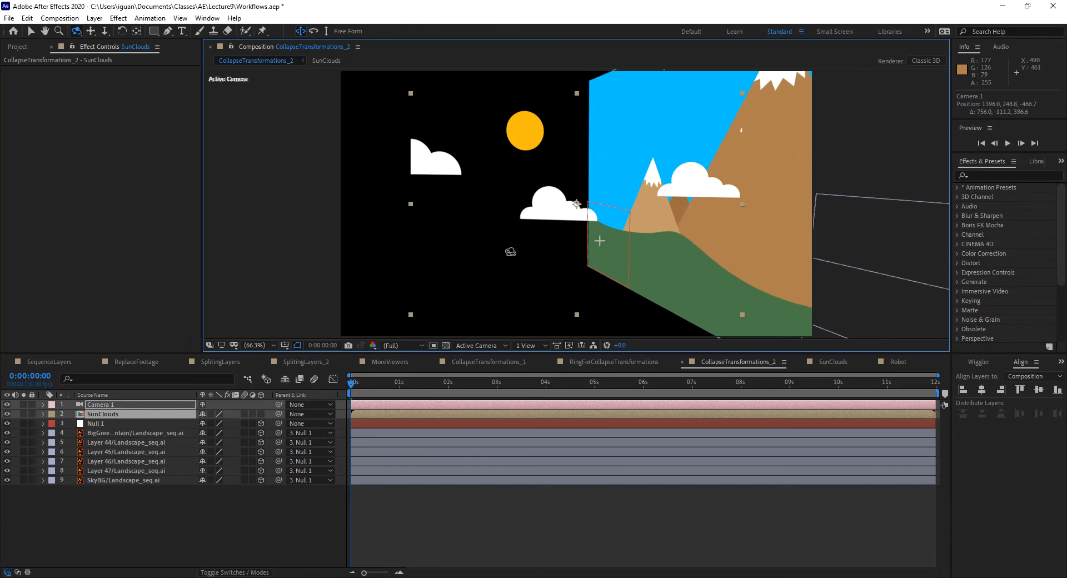
key("ctrl+z")
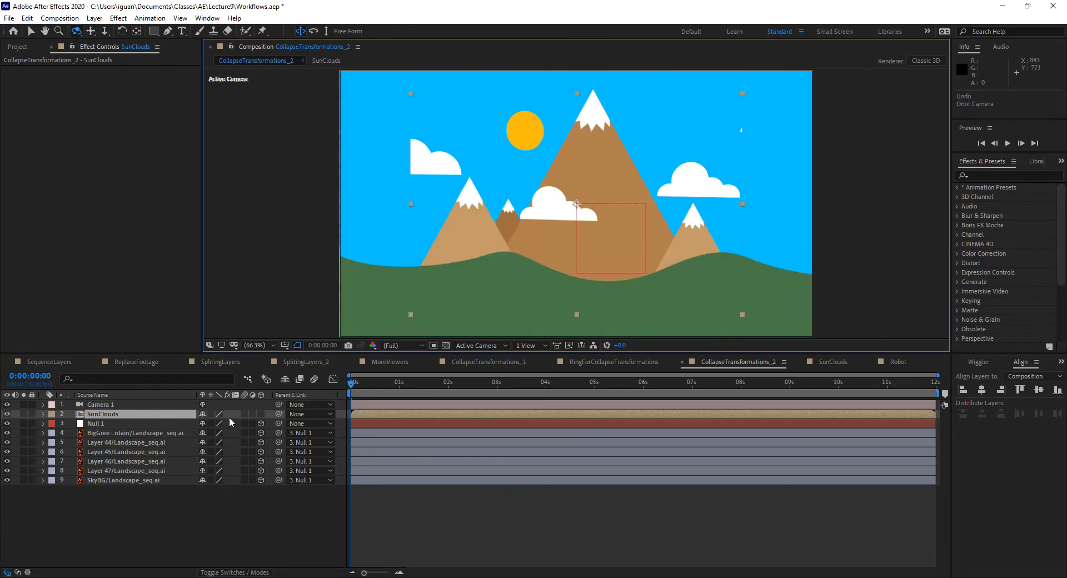
left_click_drag(591, 240, 507, 155)
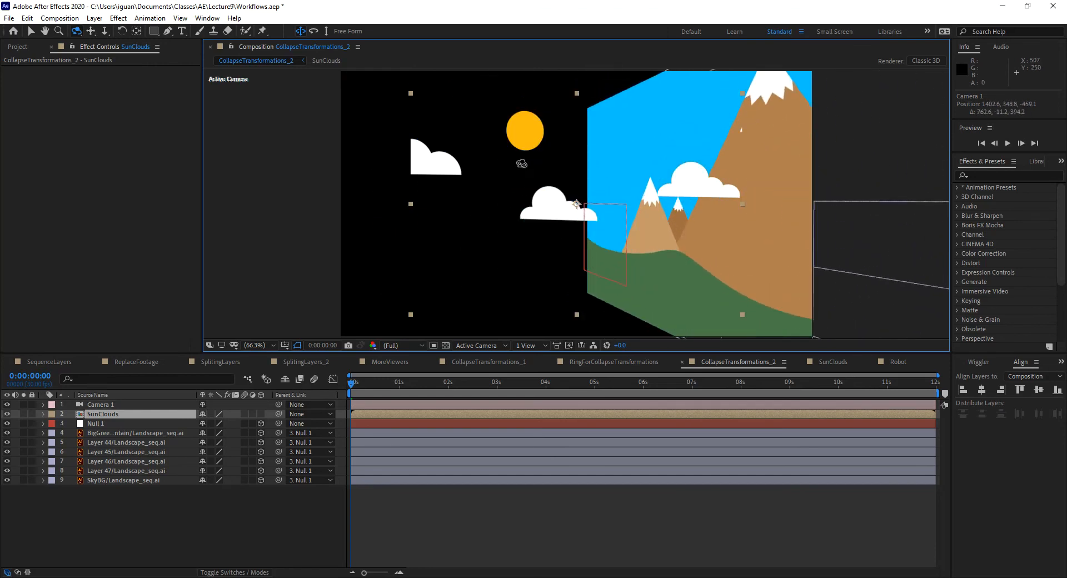
key("ctrl+z")
Make SunClouds a 3D layer and turn its Collapse Transformations back on, undoing the test camera orbit made in between
left_click(261, 414)
left_click_drag(526, 276, 492, 289)
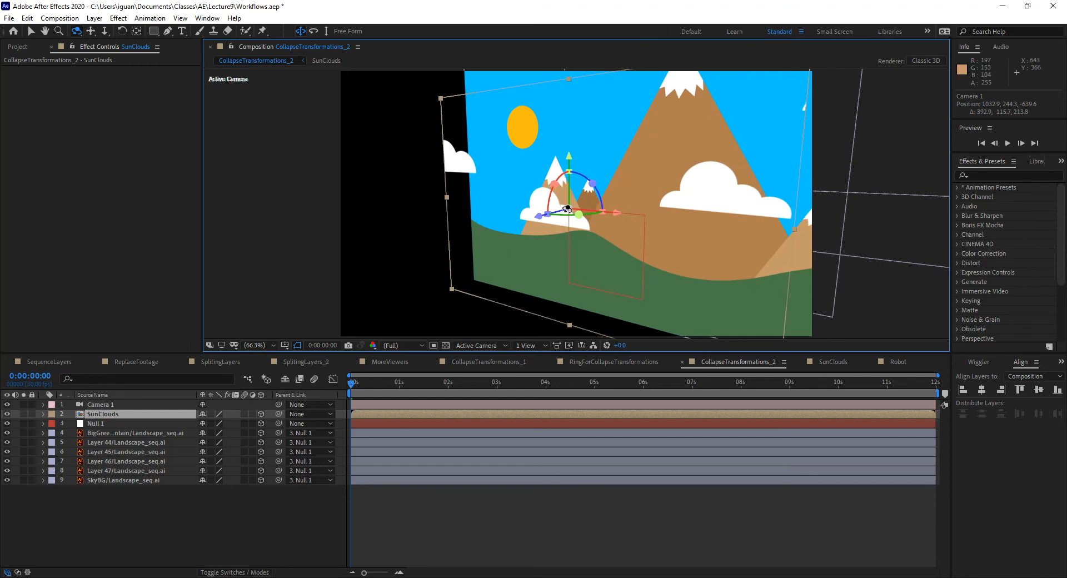
key("ctrl+z")
key("ctrl+z")
key("ctrl+z")
key("ctrl+z")
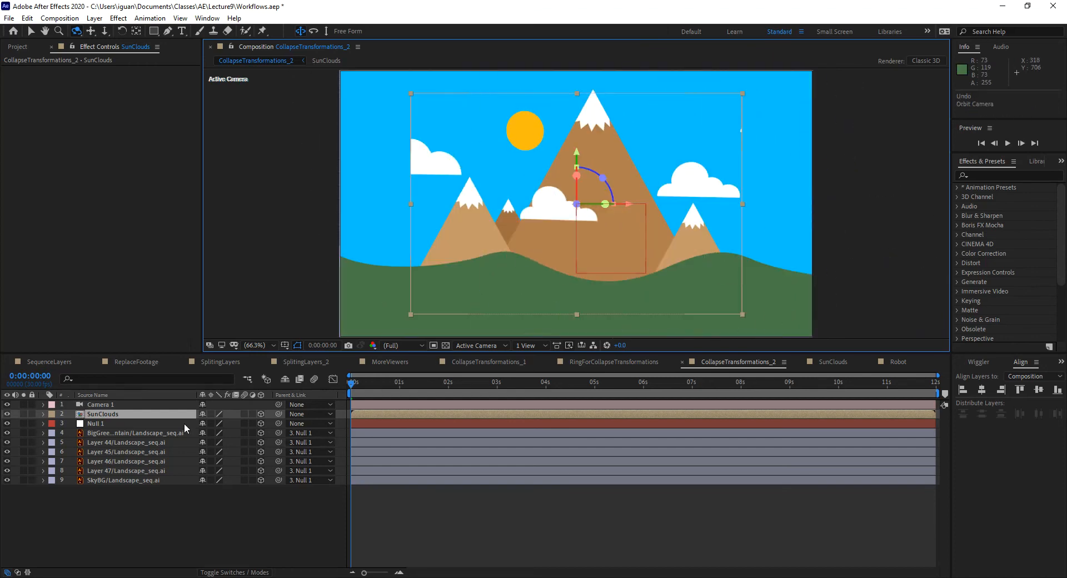
left_click(212, 414)
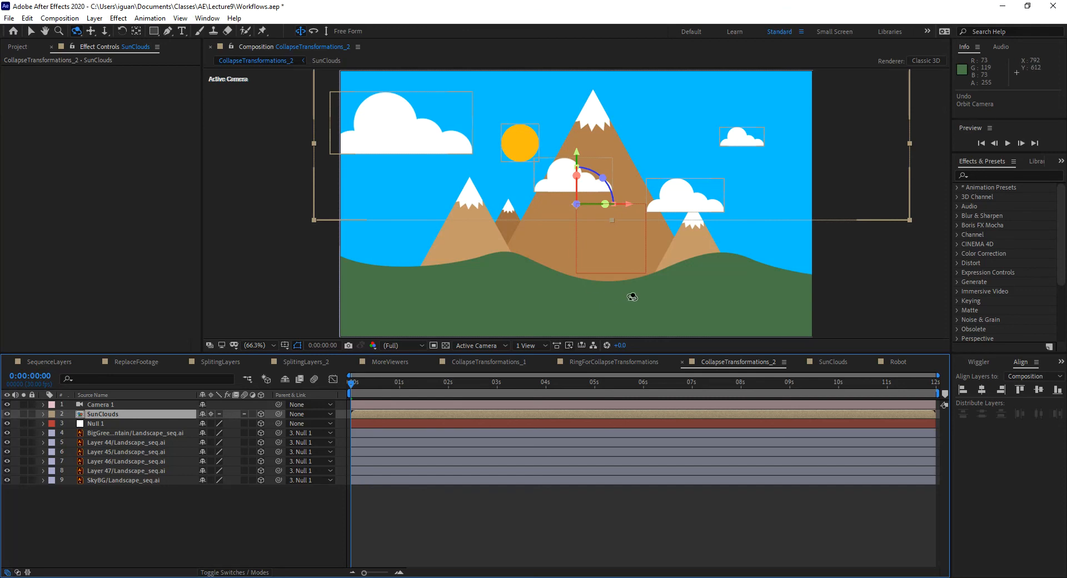
Orbit Camera 1 around the landscape with SunClouds as a collapsed 3D layer and preview the cloud animation
mouse_move(631, 297)
left_mouse_down()
mouse_move(555, 309)
mouse_move(721, 310)
mouse_move(561, 316)
mouse_move(569, 300)
mouse_move(608, 312)
mouse_move(674, 306)
mouse_move(633, 305)
mouse_move(642, 300)
left_mouse_up()
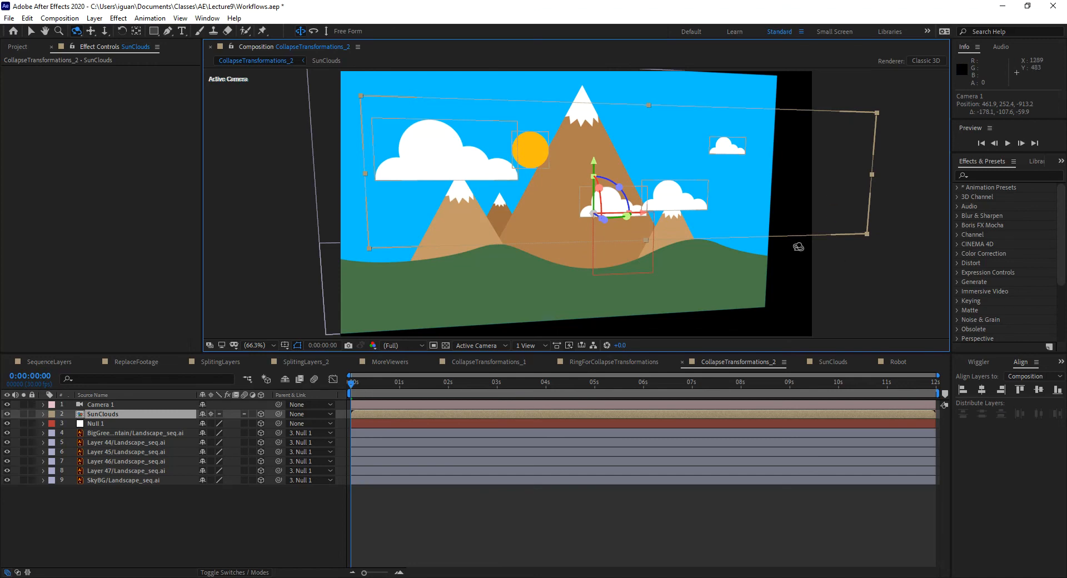
left_click_drag(722, 290, 610, 351)
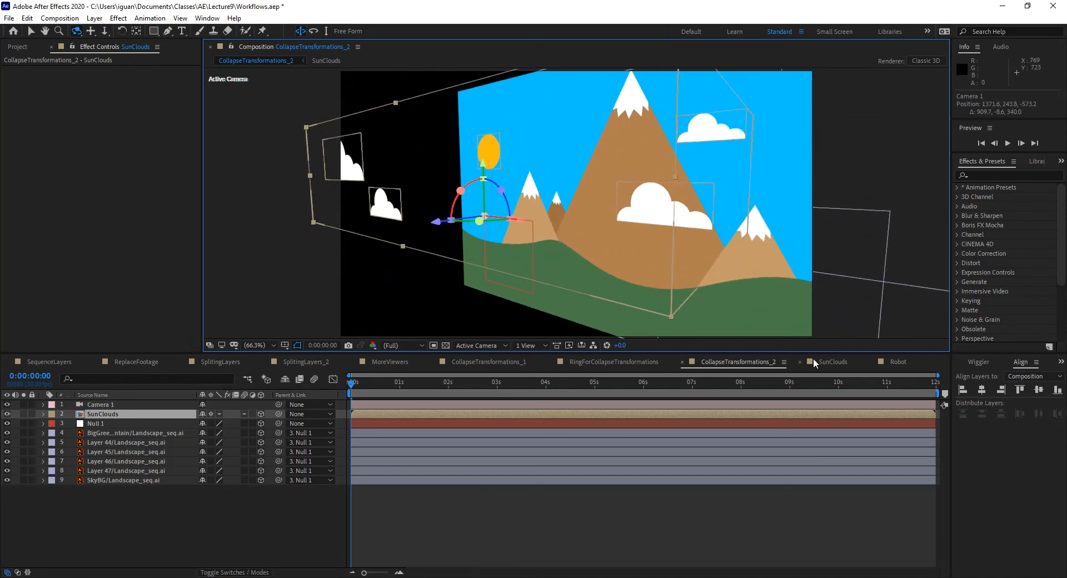
key("space")
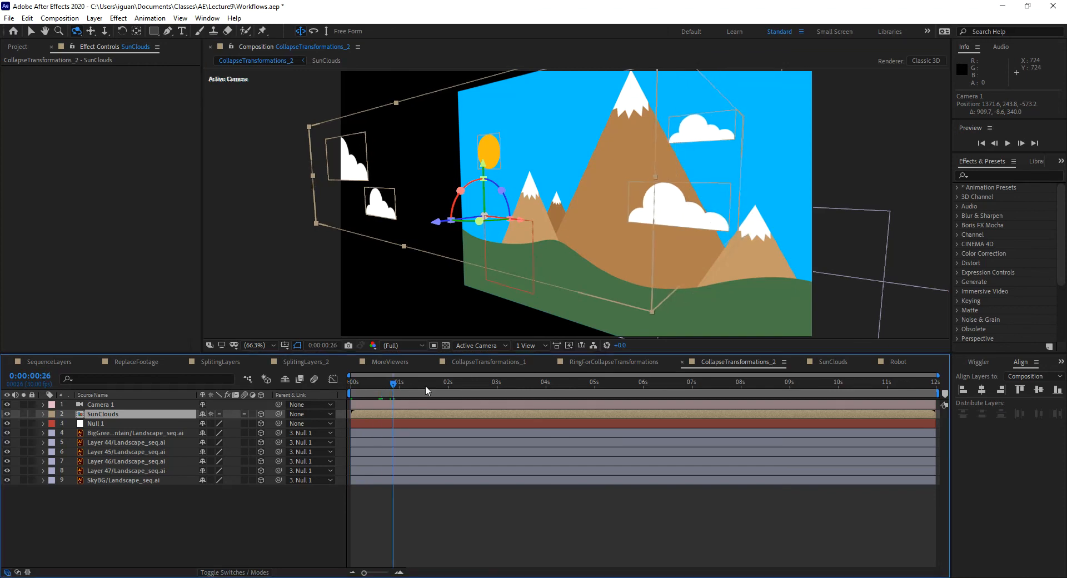
key("space")
key("space")
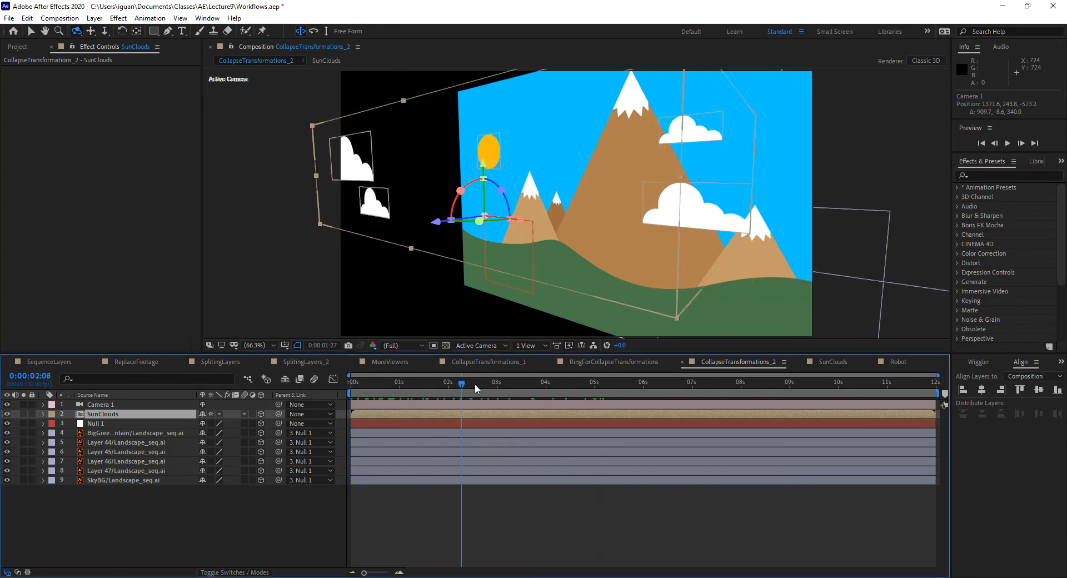
Orbit Camera 1 to the opposite side of the landscape, scrub to 0:00:02:29, and orbit around the clouds again
left_click_drag(428, 281, 552, 290)
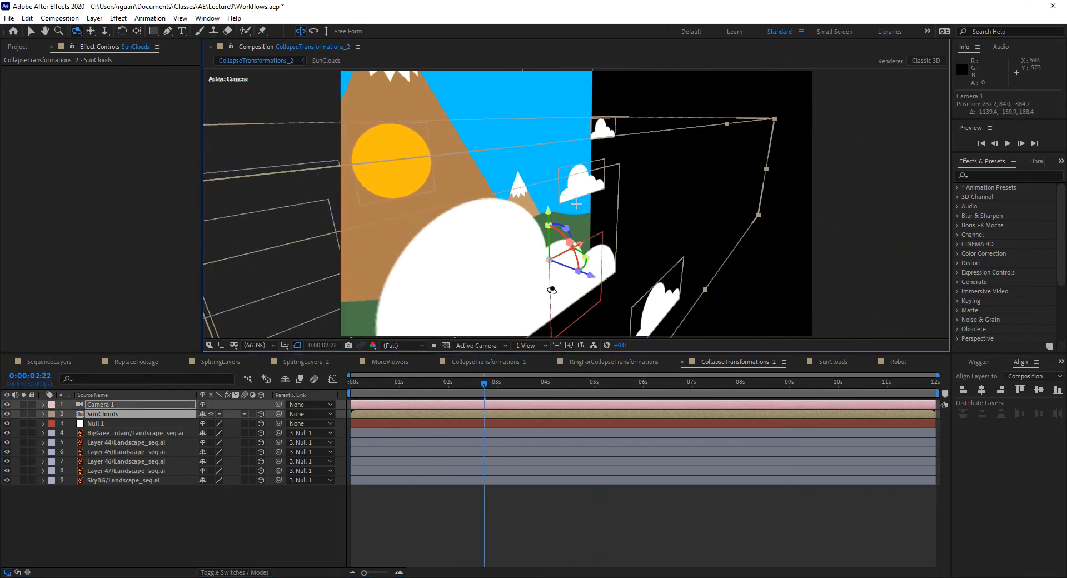
left_click_drag(474, 384, 298, 392)
left_click_drag(434, 386, 495, 383)
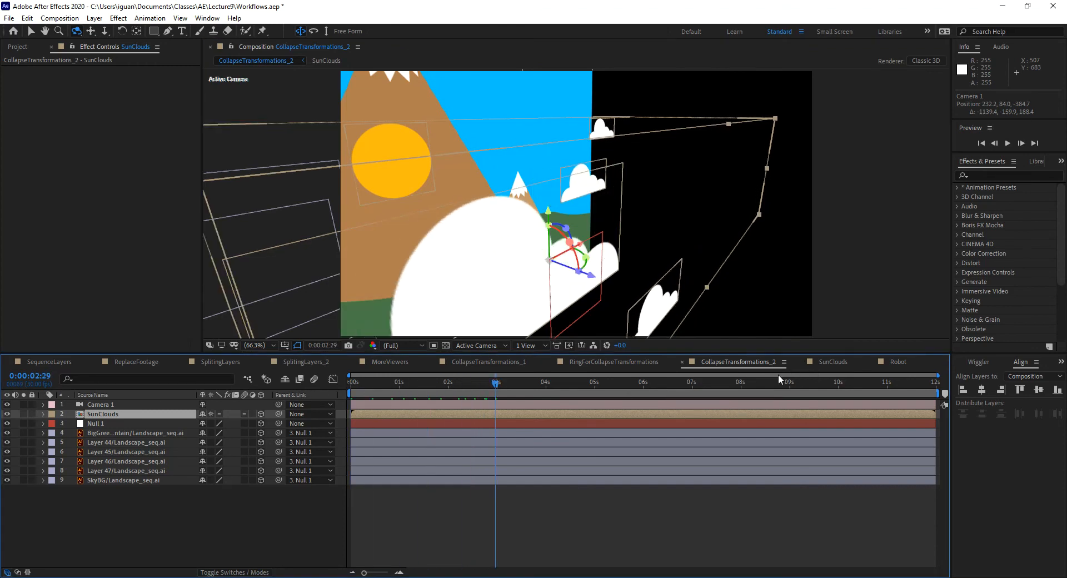
left_click_drag(554, 296, 431, 350)
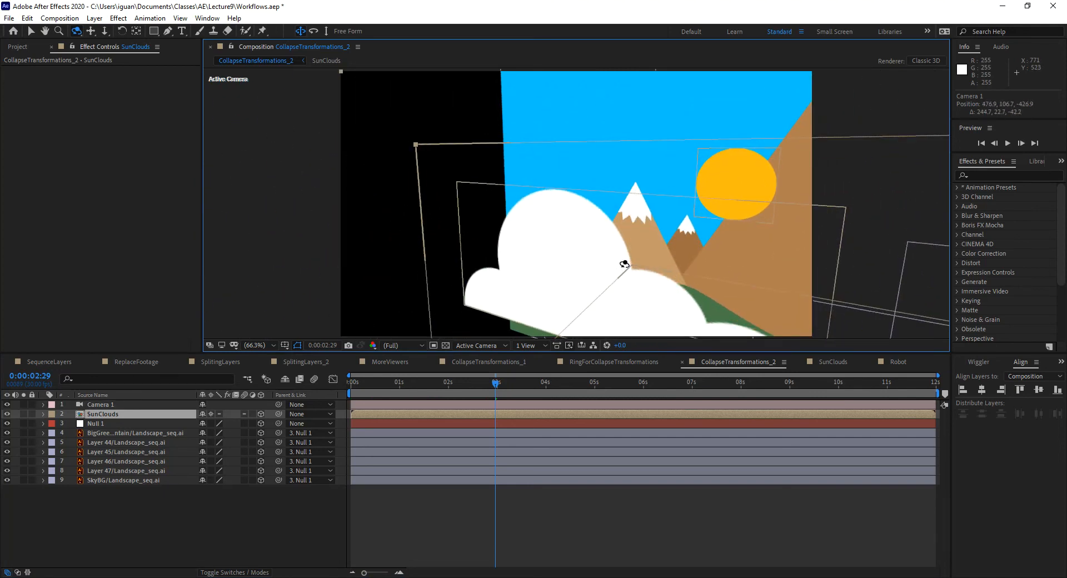
Undo the last two camera orbits and return the current time to the start of CollapseTransformations_2
key("ctrl+z")
key("Page_Up")
key("Page_Up")
key("Page_Up")
key("Page_Up")
key("Page_Up")
key("Page_Up")
key("Page_Up")
key("Home")
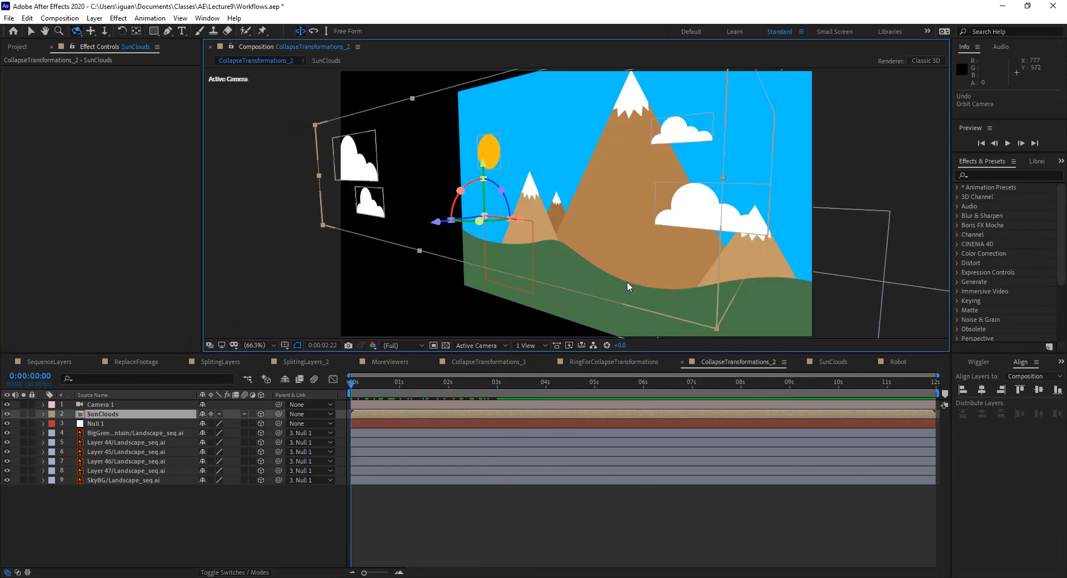